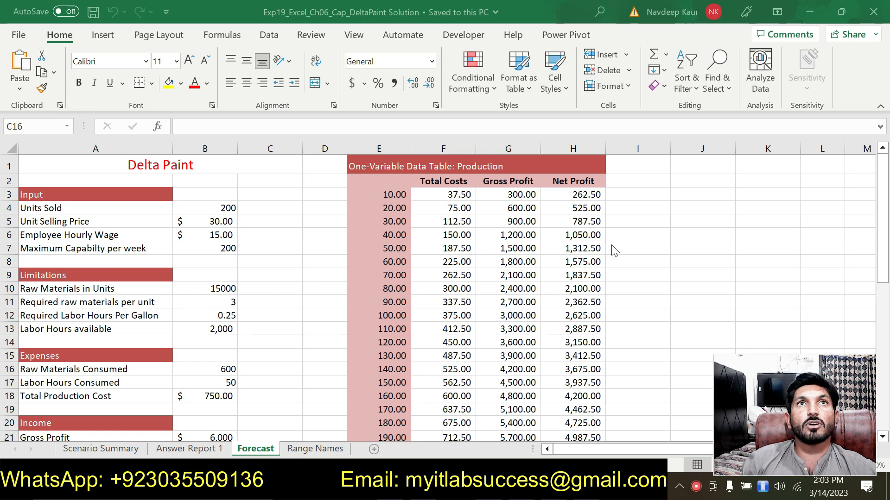
Read the project instructions and open the Exp19_Excel_Ch06_Cap_DeltaPaint workbook.
key(alt+Tab)
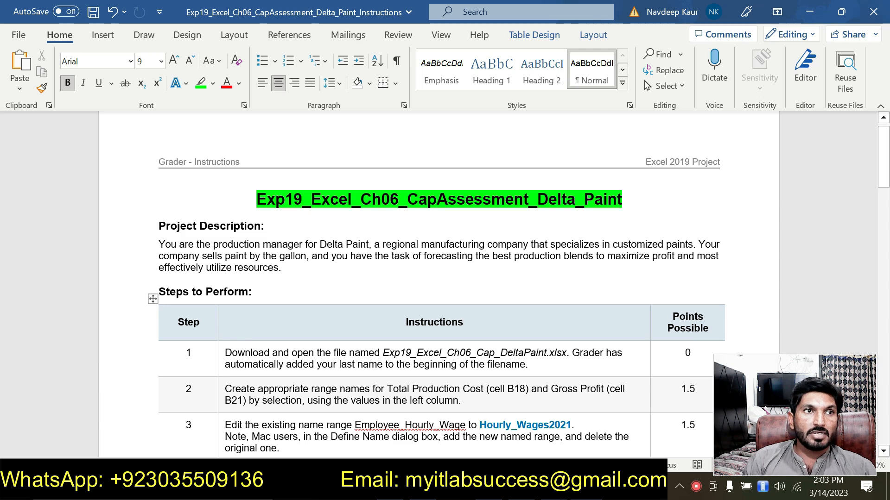
drag(226, 353, 528, 365)
click(409, 360)
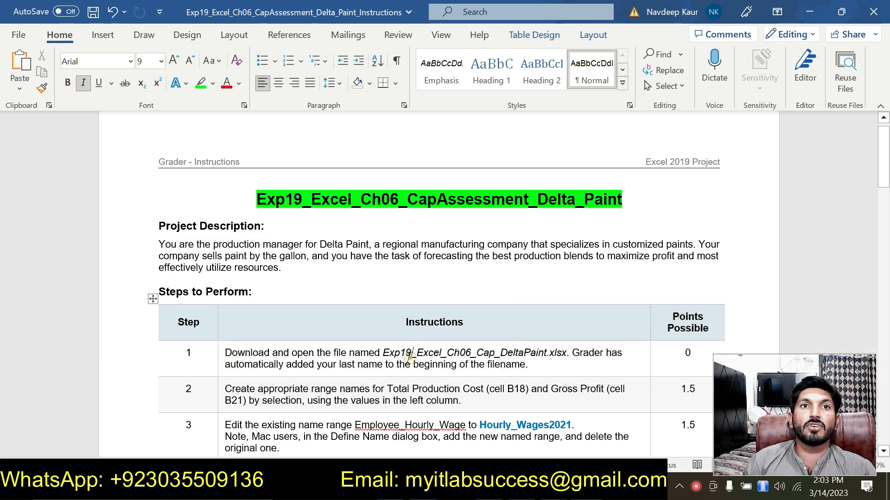
drag(384, 353, 566, 353)
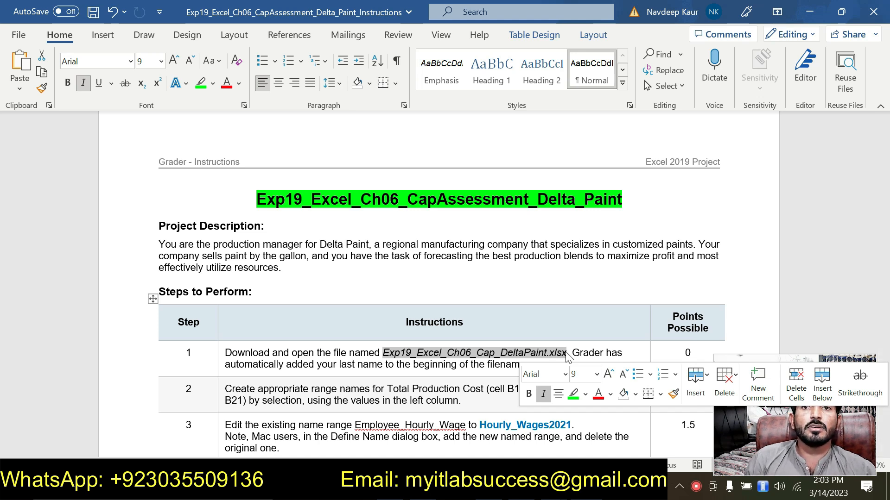
click(554, 488)
click(516, 456)
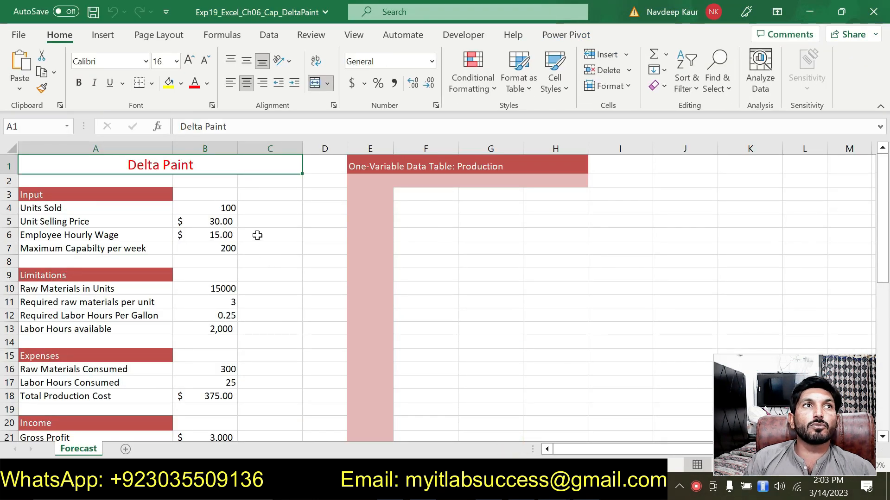
Highlight the step 2 instruction in the instructions document in green.
click(258, 209)
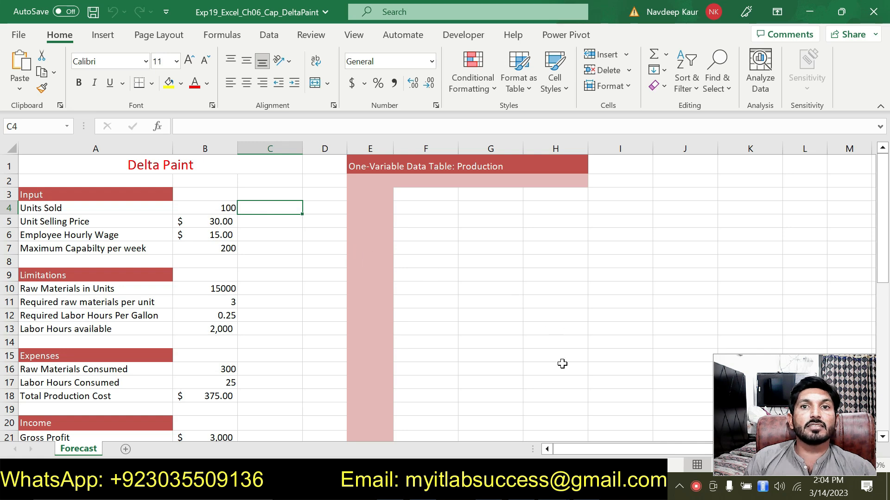
key(alt+Tab)
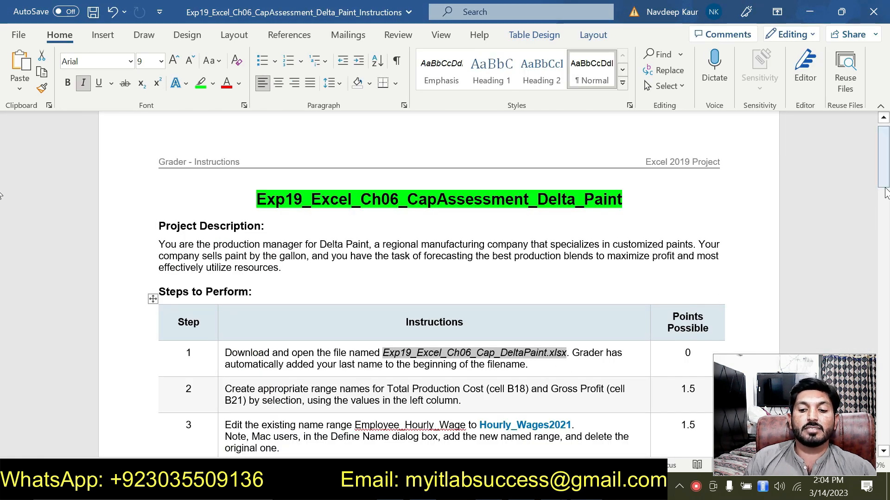
drag(885, 186, 885, 221)
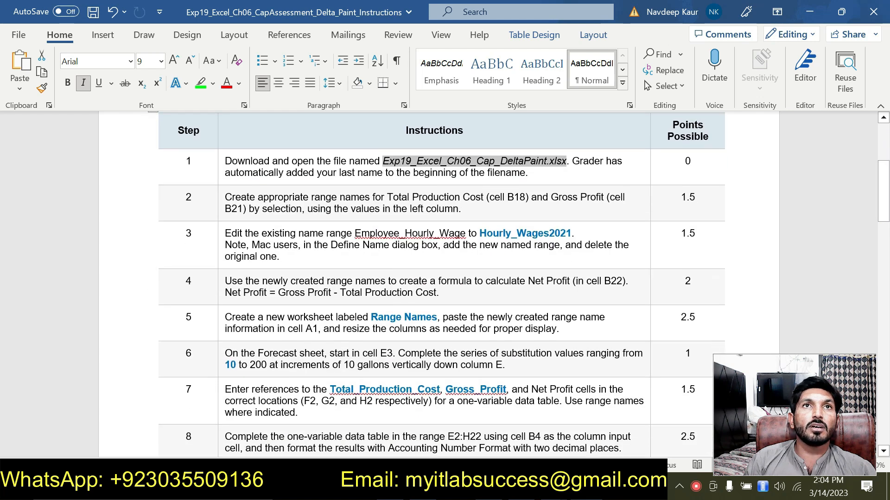
drag(225, 196, 468, 207)
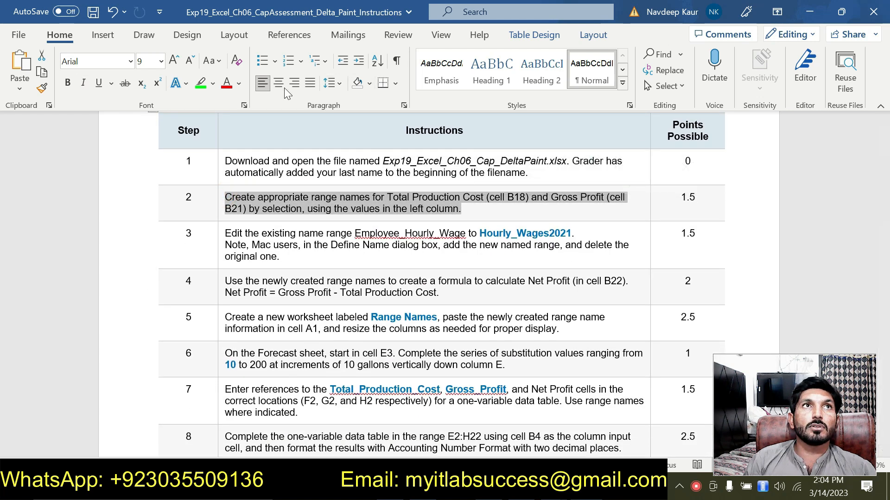
click(201, 84)
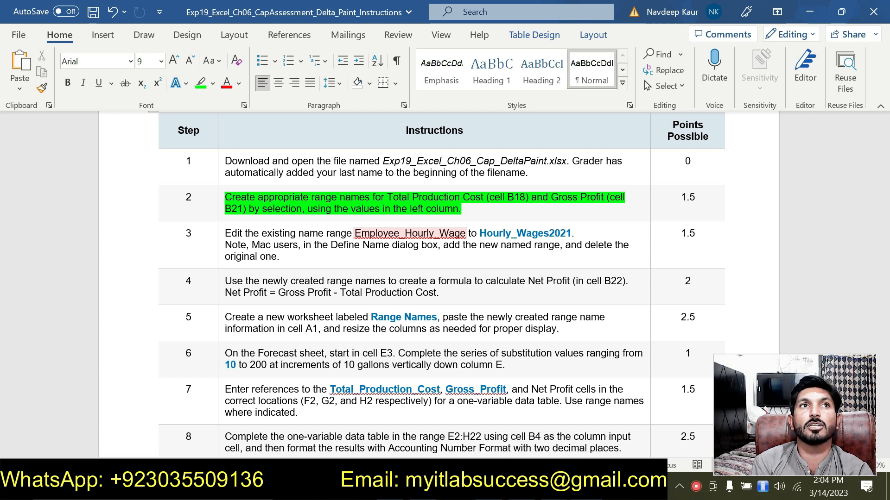
click(471, 208)
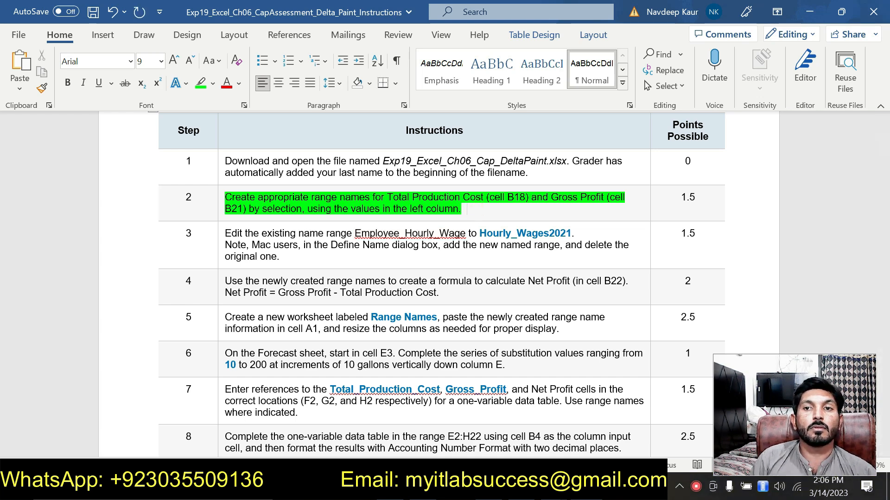
Name cell B18 Total_Production_Cost.
key(alt+Tab)
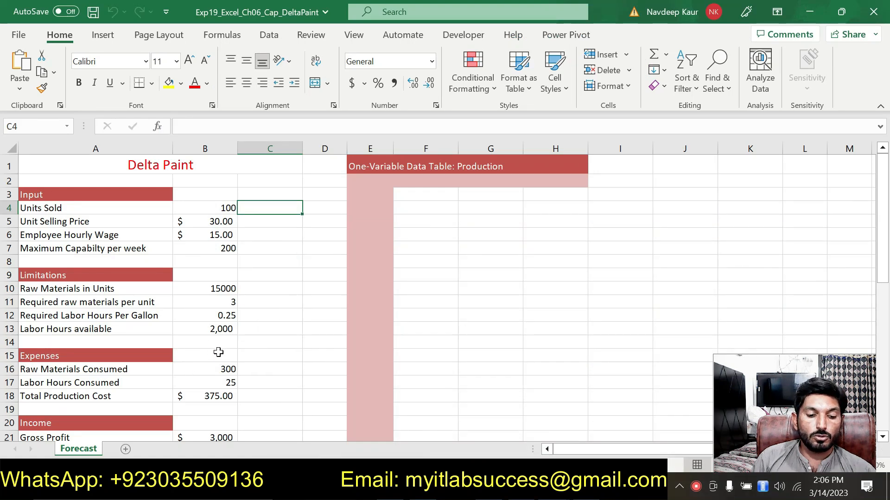
click(209, 393)
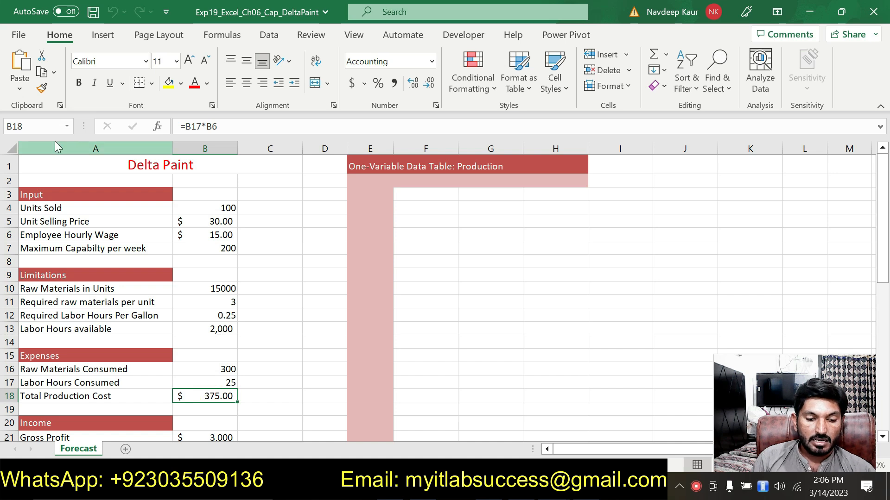
click(44, 128)
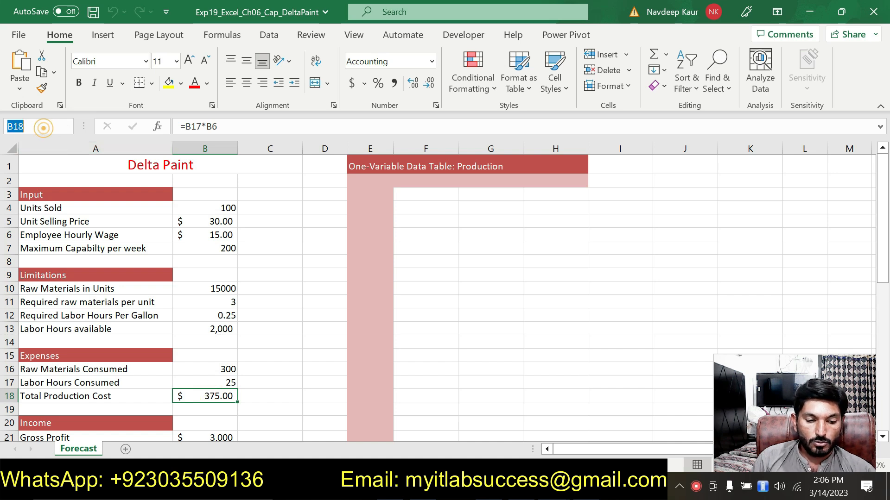
text(Total)
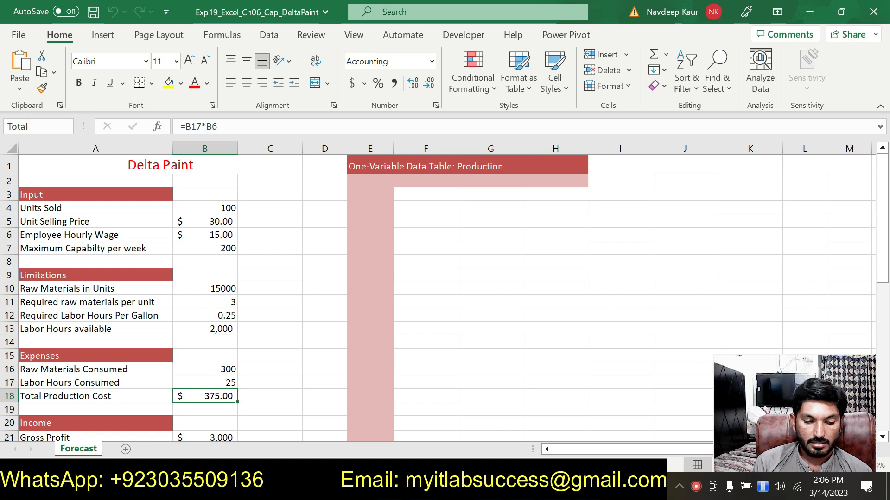
text(_O)
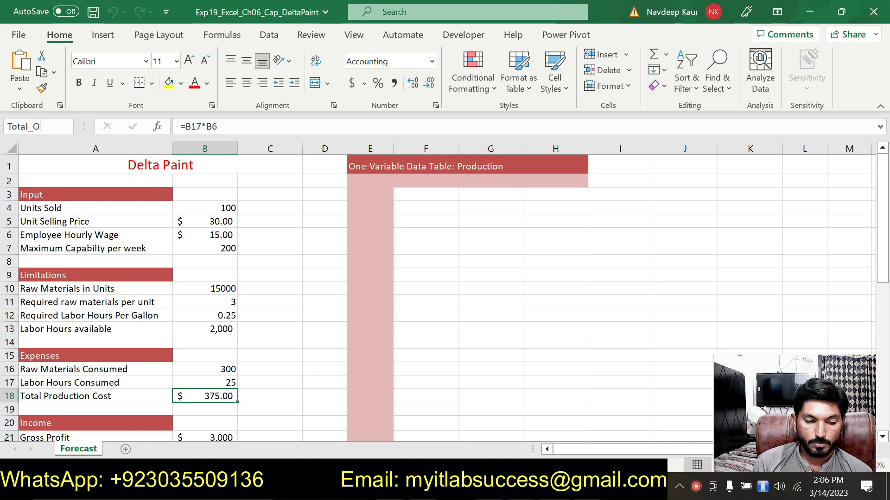
key(BackSpace)
text(P)
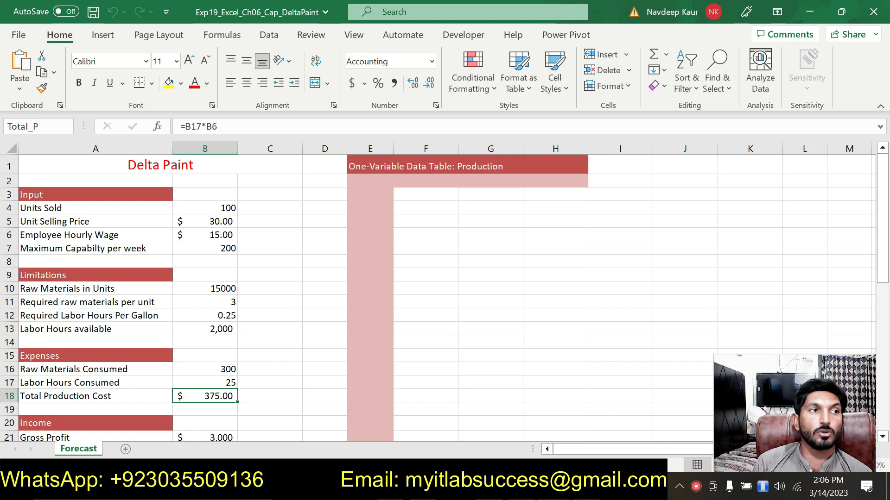
text(roduc)
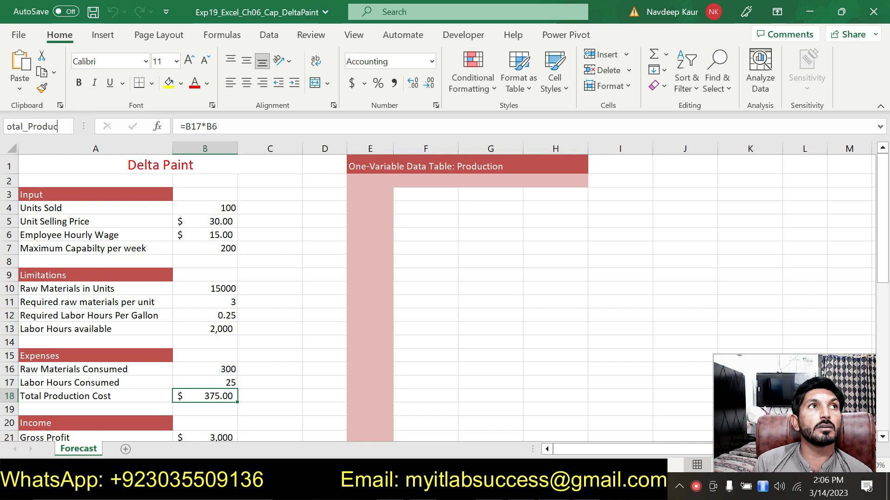
text(tion_)
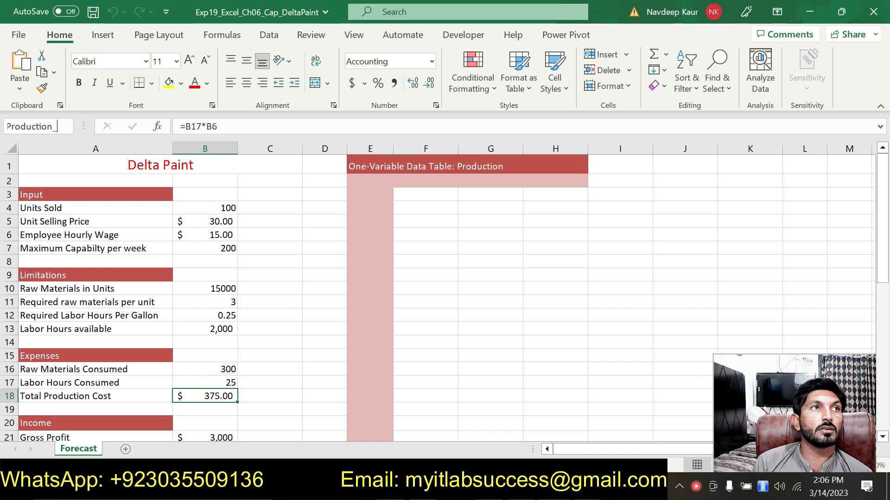
text(Cost)
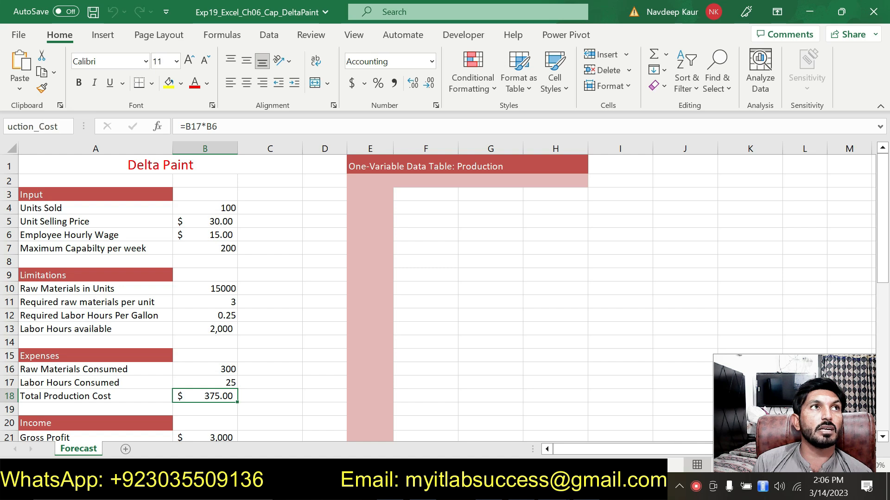
key(Return)
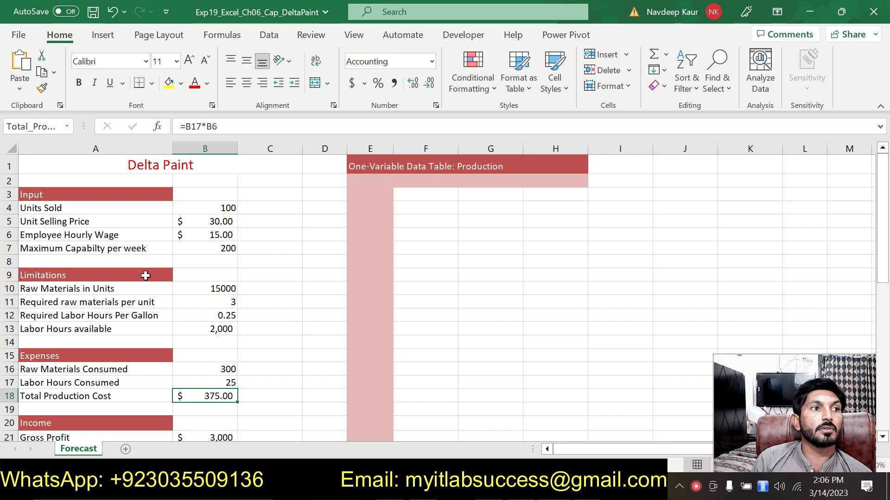
Name cell B21 Gross_Profit.
click(213, 438)
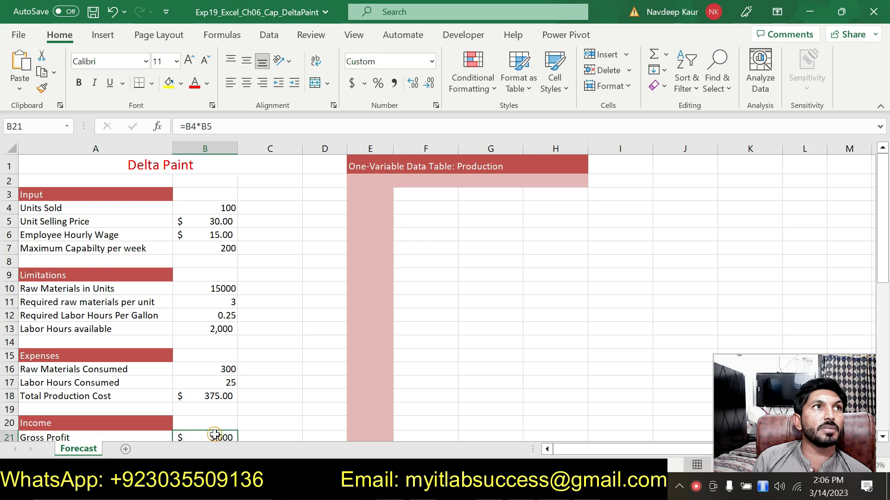
click(45, 126)
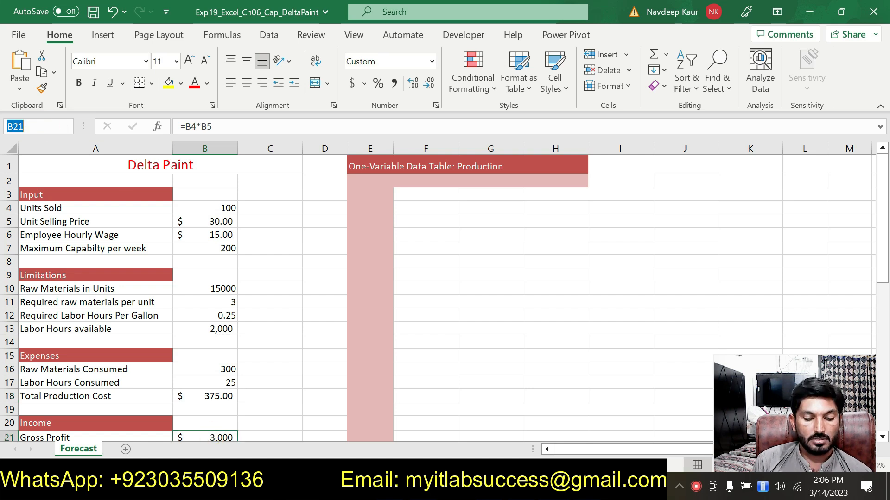
text(Gro)
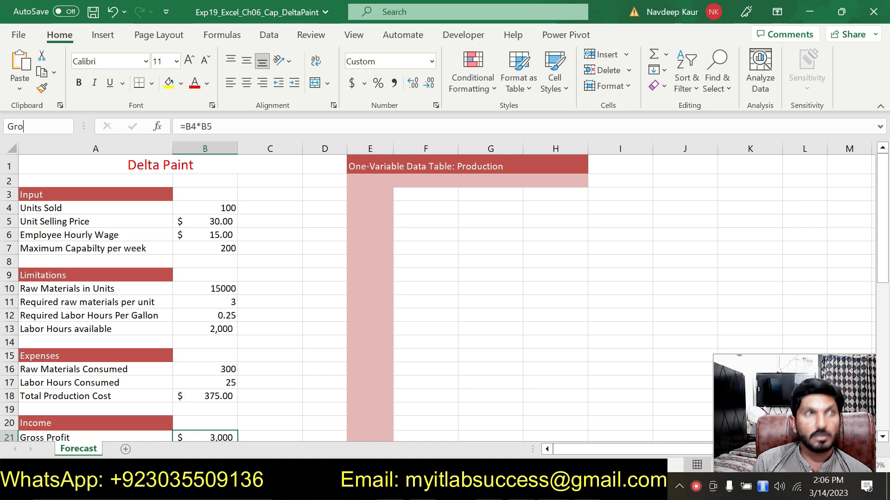
text(ss_)
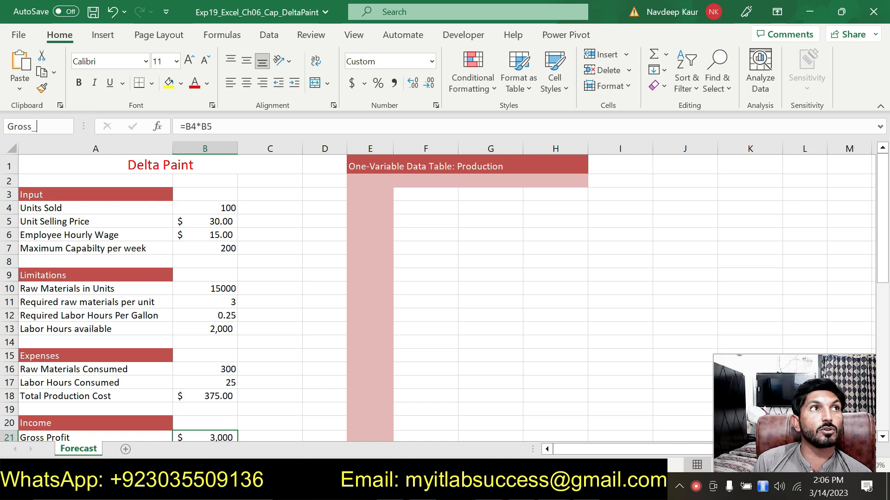
text(Proft)
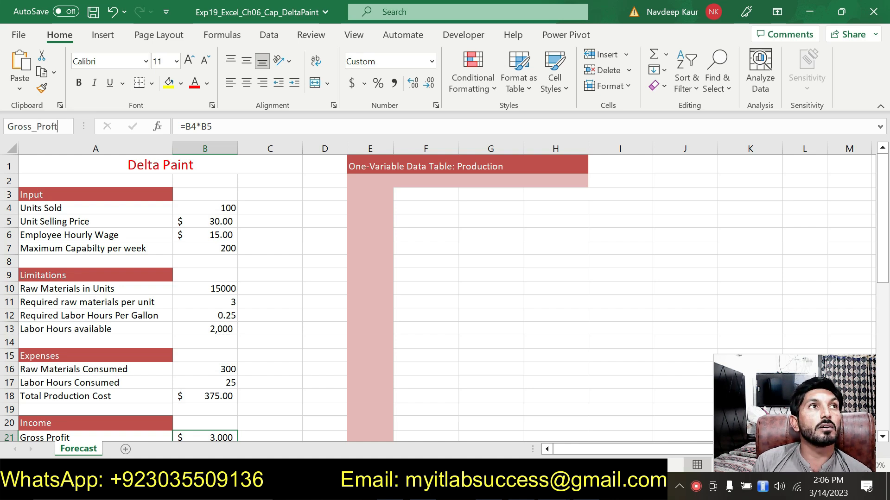
key(BackSpace)
text(it)
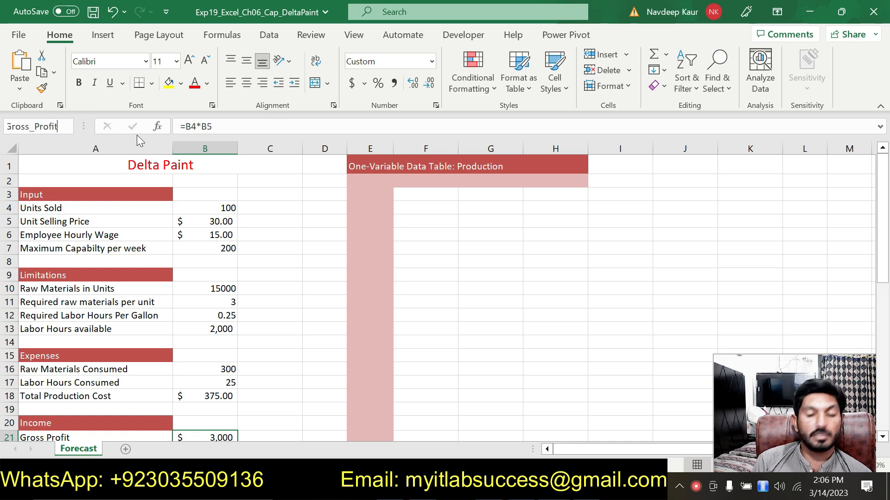
key(Return)
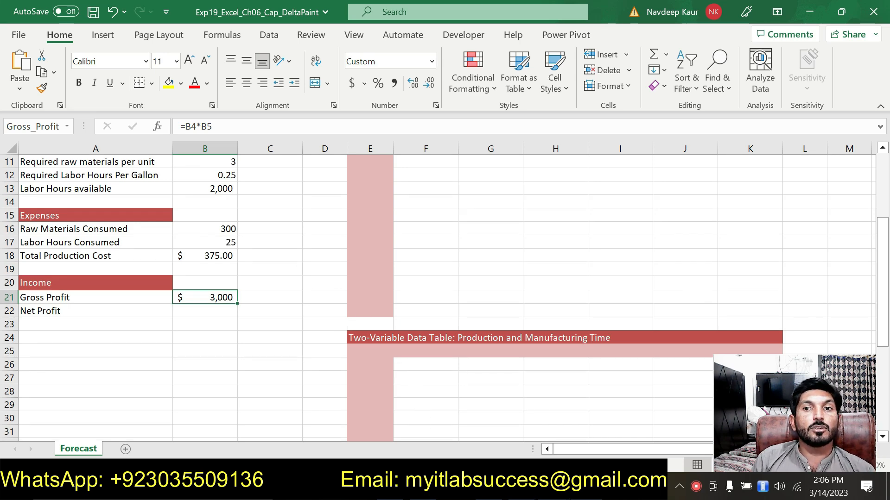
Remove the highlight from the finished step 2 instruction.
key(alt+Tab)
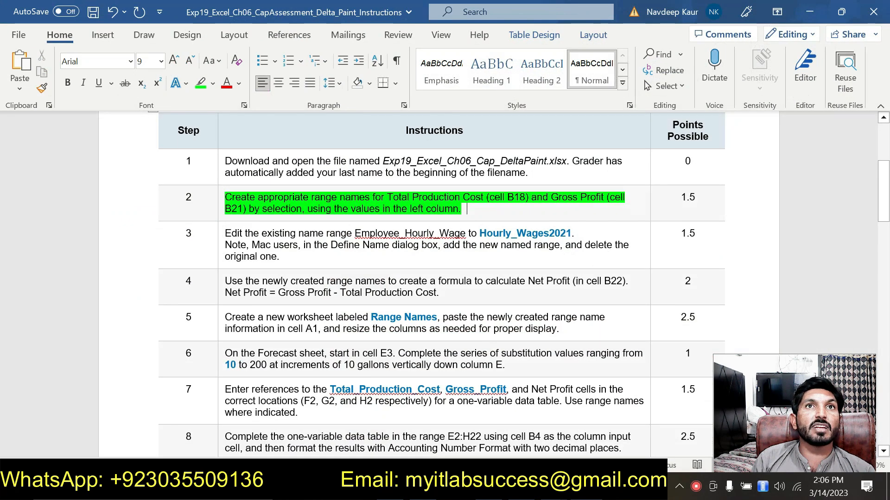
mouse_move(467, 209)
mouse_down()
mouse_move(465, 234)
mouse_move(463, 211)
mouse_up()
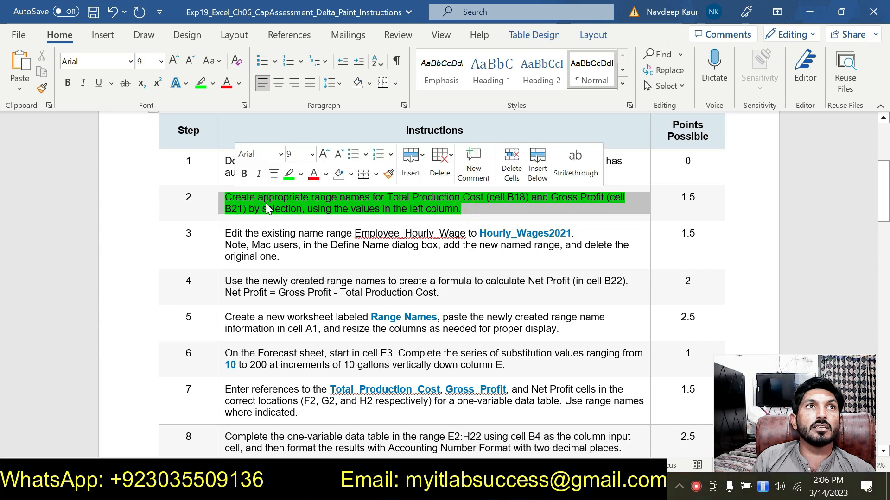
click(287, 173)
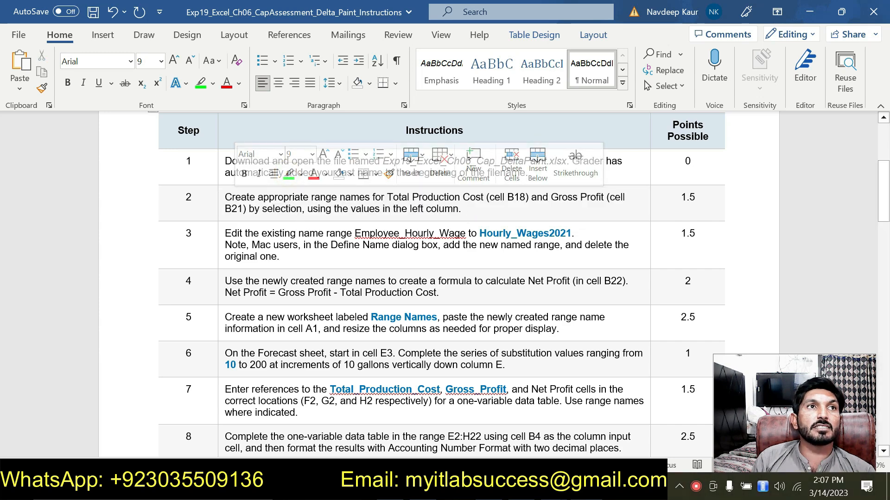
Highlight the step 3 instruction in green.
drag(225, 233, 280, 258)
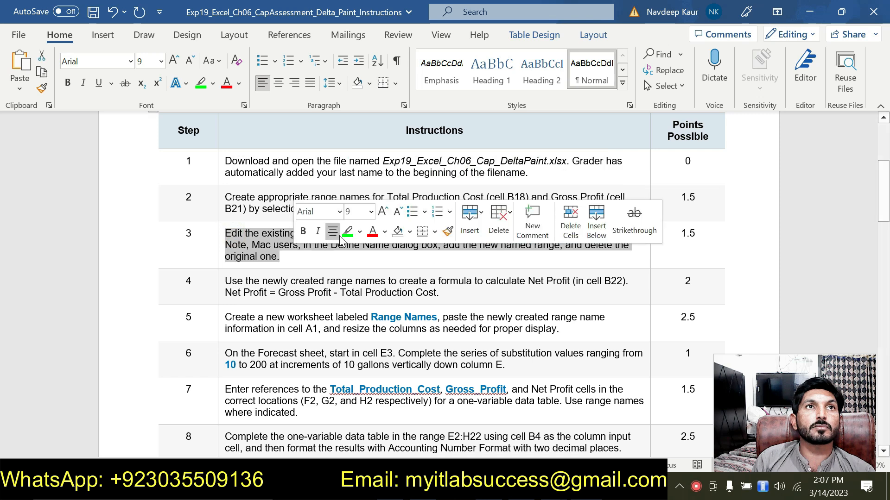
click(348, 231)
click(332, 258)
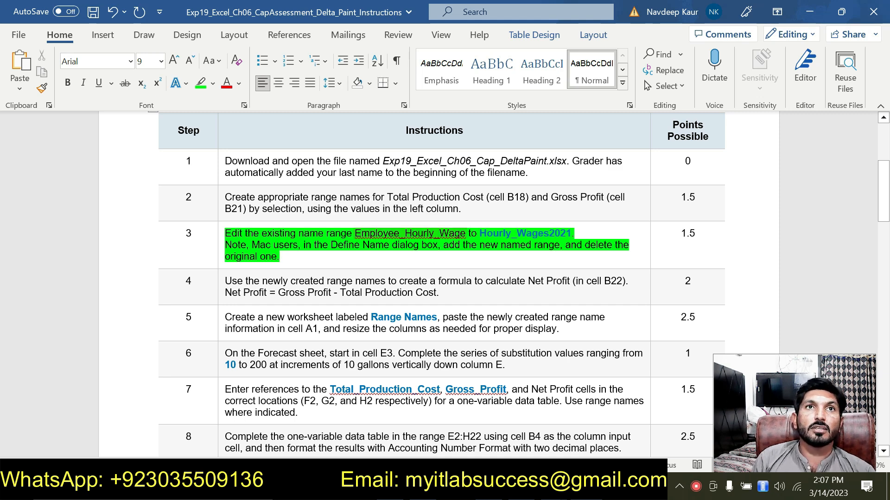
Select the new range name Hourly_Wages2021 in the instructions and return to the workbook.
drag(480, 233, 571, 234)
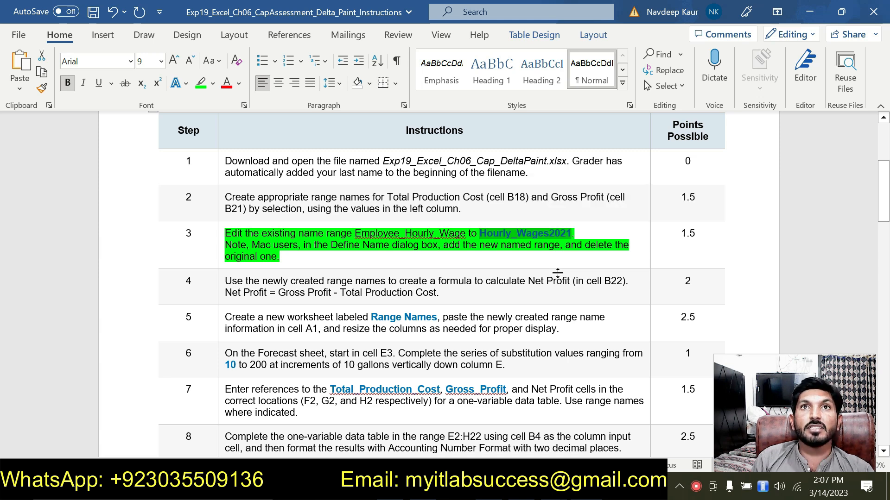
click(588, 229)
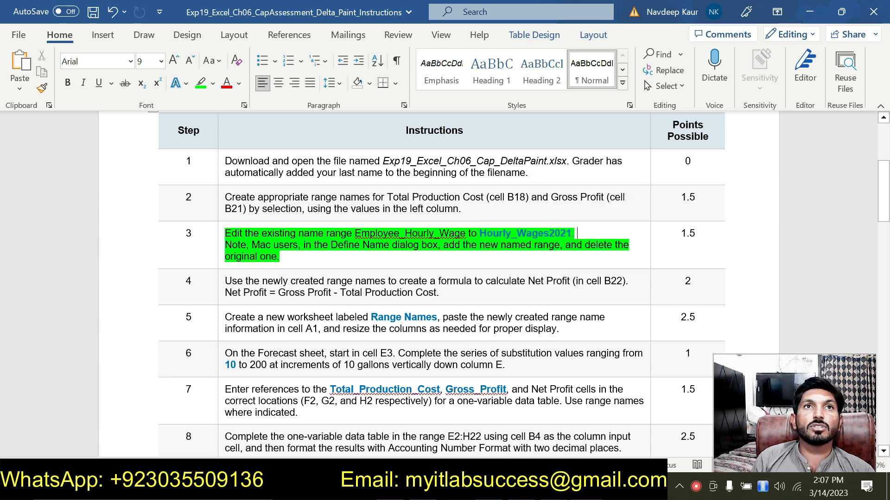
click(356, 265)
key(alt+Tab)
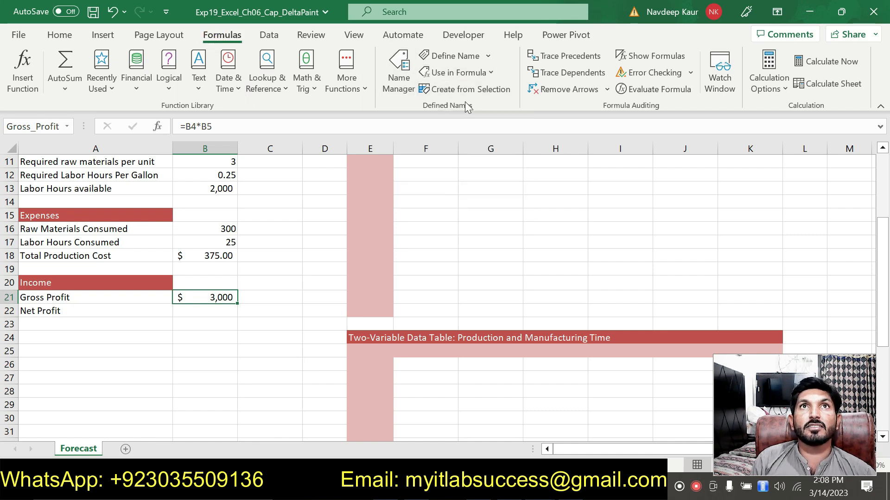
Rename the range name Employee_Hourly_Wage to Hourly_Wages2021 in the Name Manager.
click(398, 77)
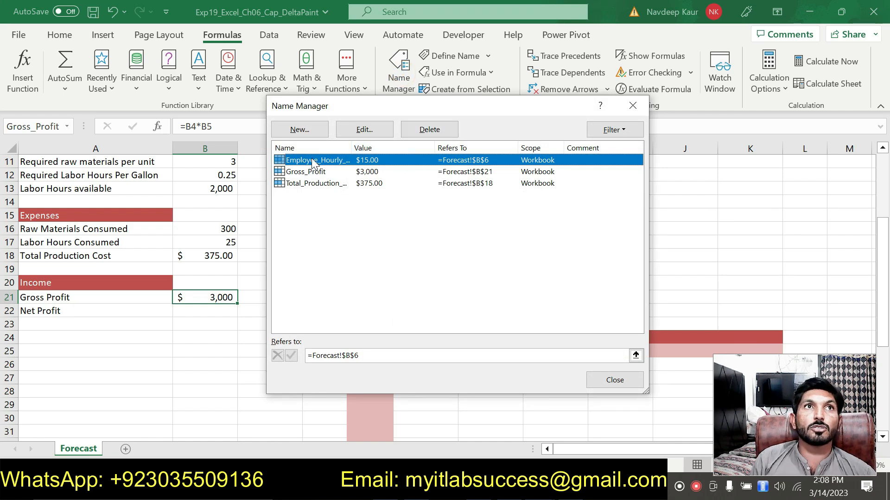
key(alt+Tab)
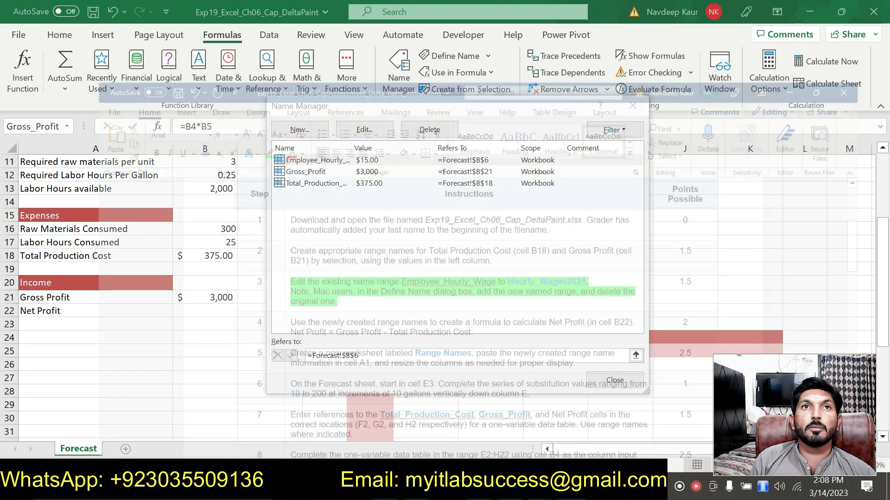
key(alt+Tab)
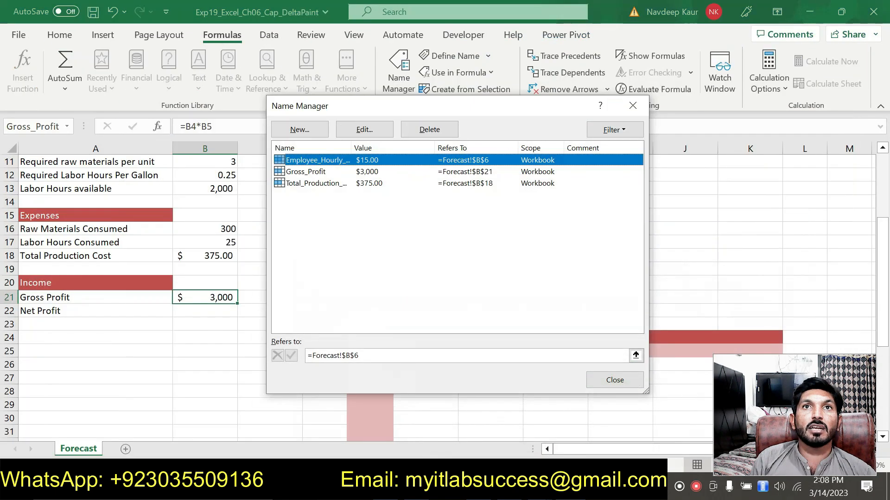
click(348, 131)
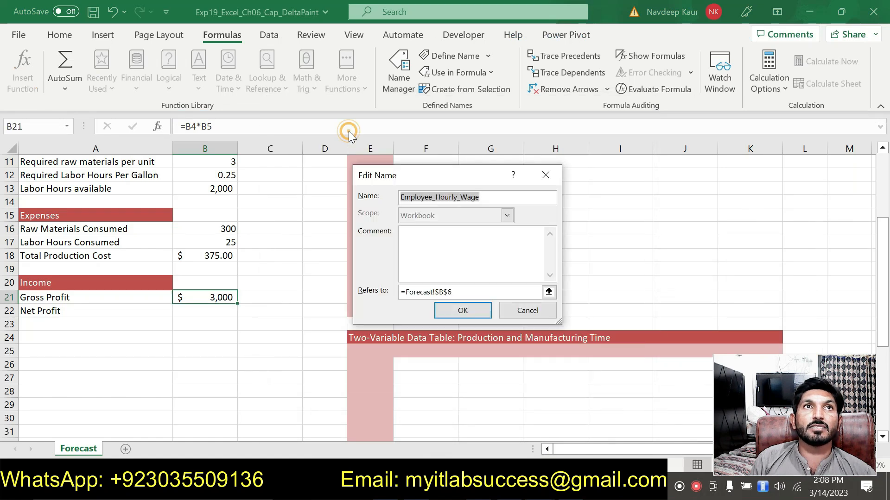
text(Hourly_Wages2021)
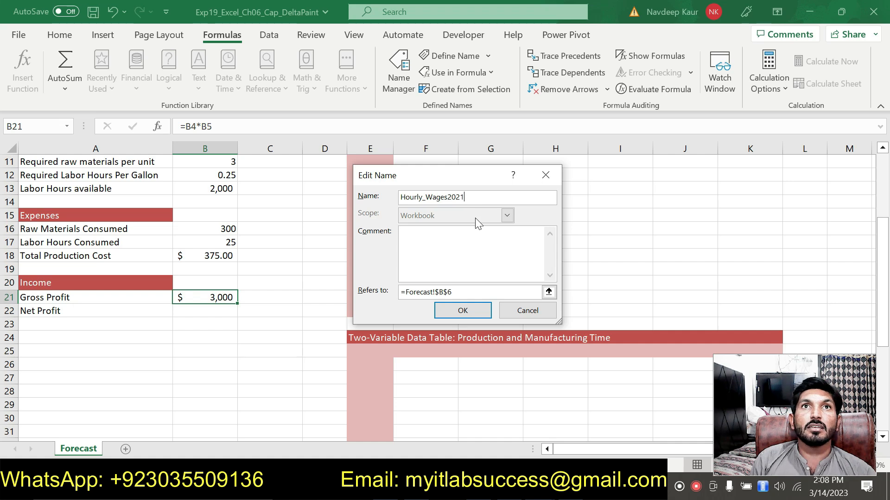
key(BackSpace)
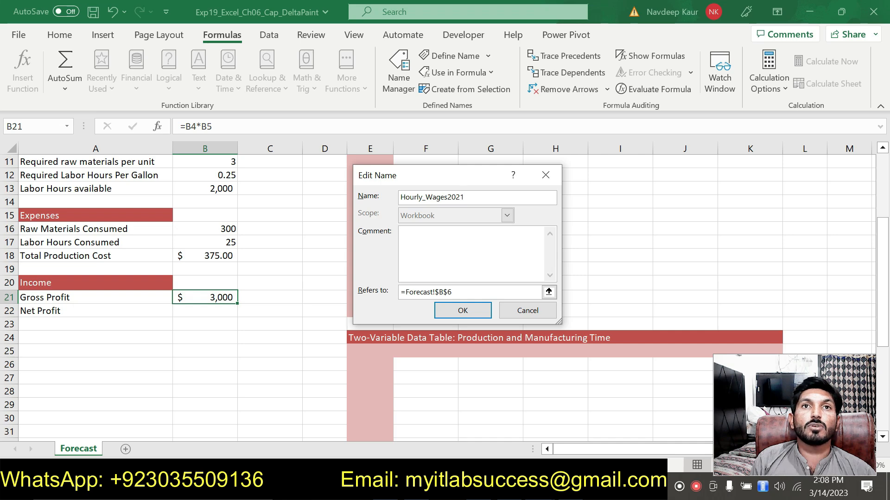
click(463, 311)
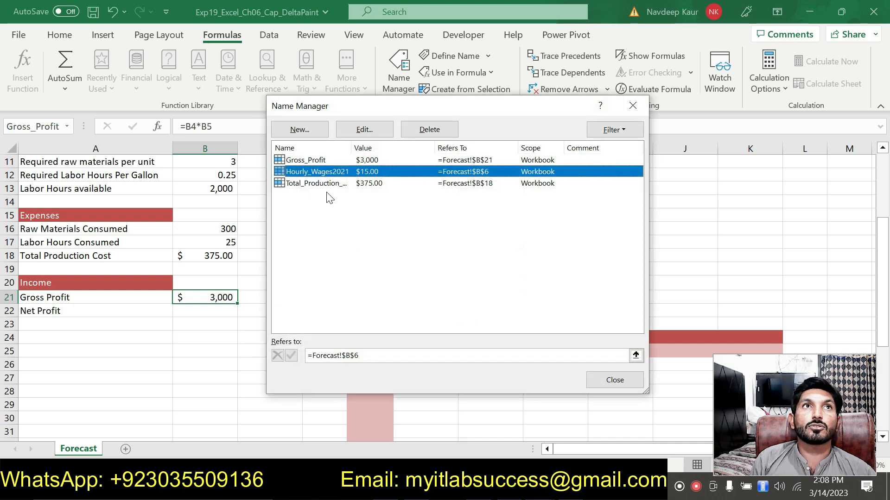
click(605, 381)
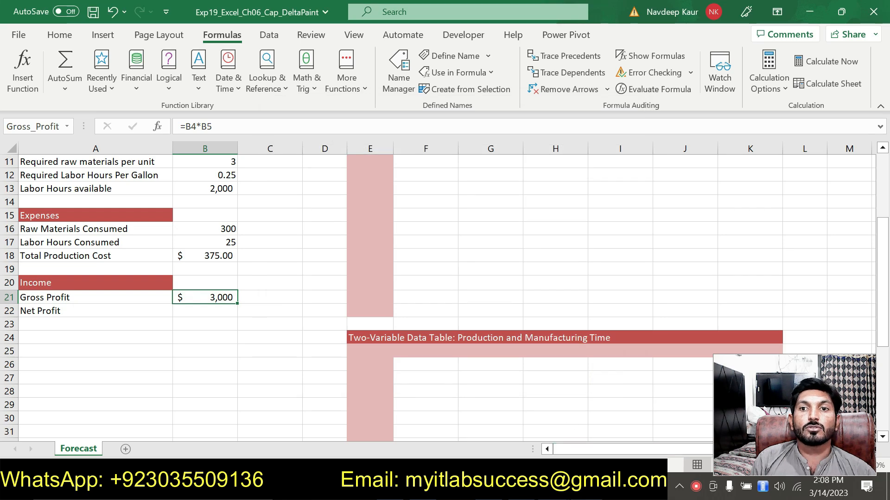
In the instructions document, clear the highlight from the step 3 instruction and highlight the step 4 instruction in green.
key(alt+Tab)
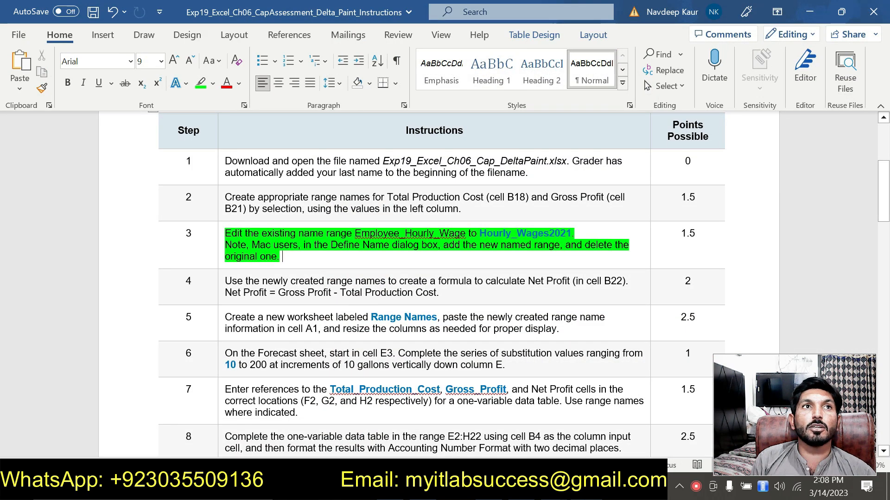
drag(290, 255, 225, 234)
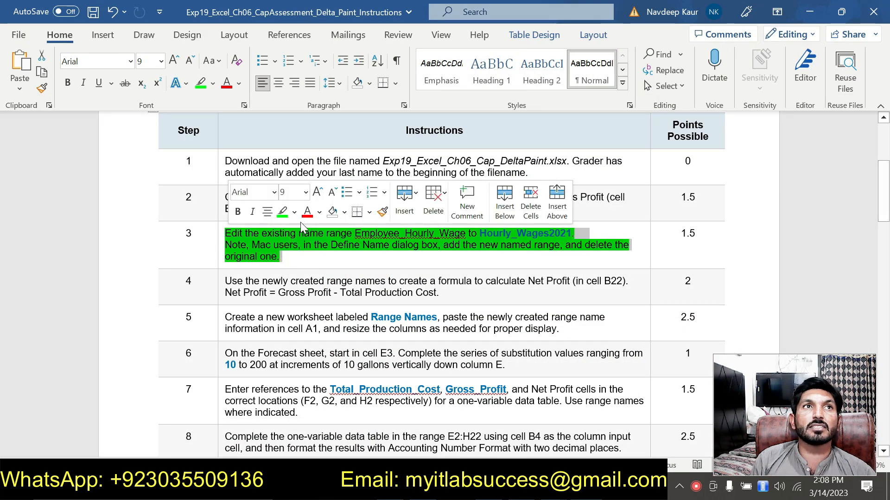
click(282, 212)
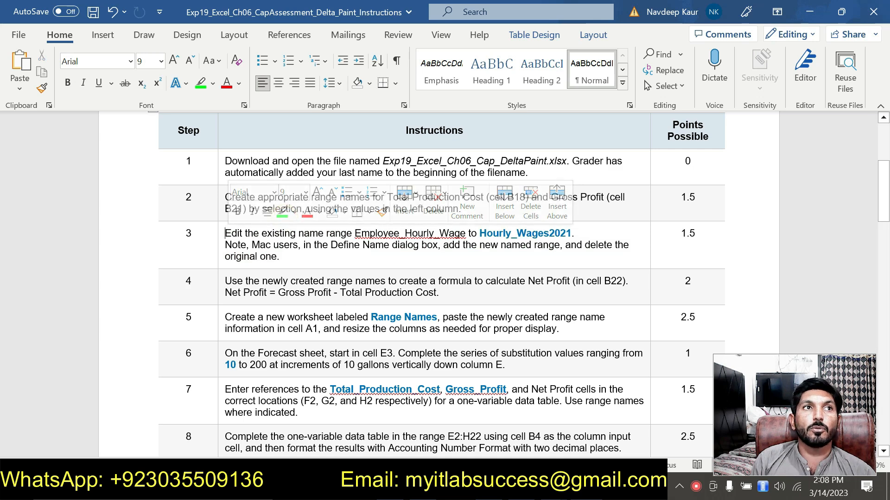
drag(226, 281, 437, 293)
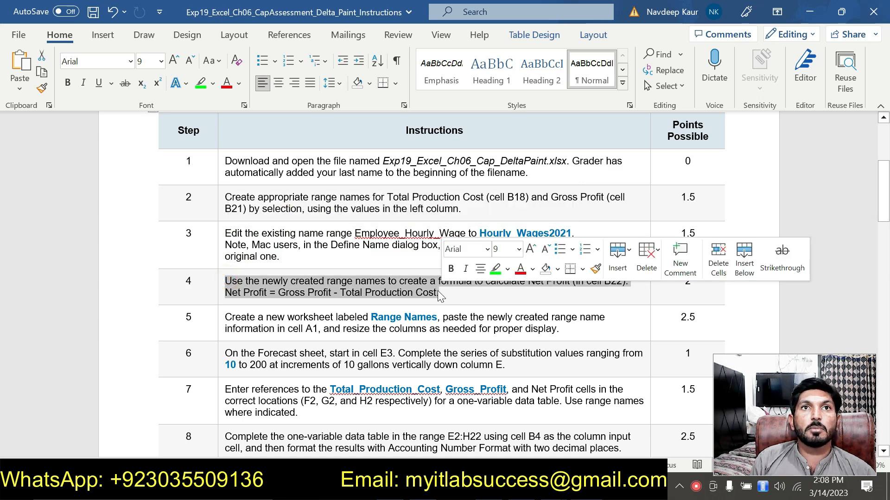
click(495, 269)
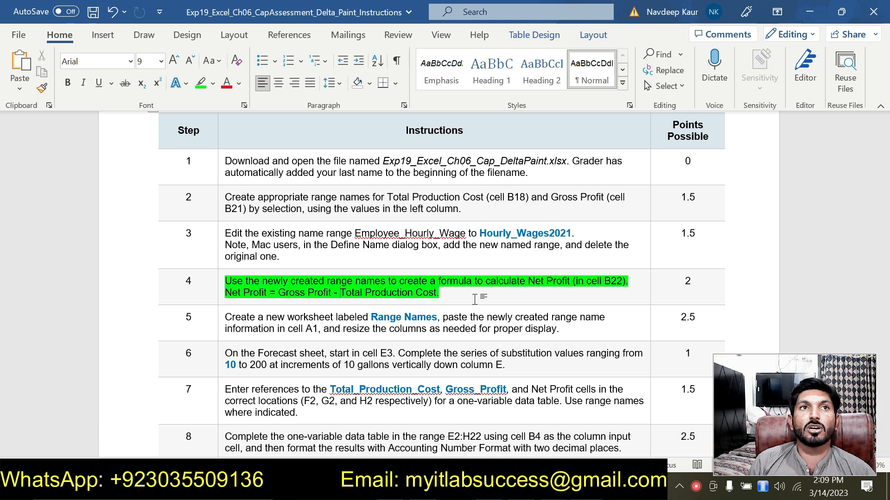
Enter a formula in cell B22 subtracting Total_Production_Cost from Gross_Profit using the range names.
key(alt+Tab)
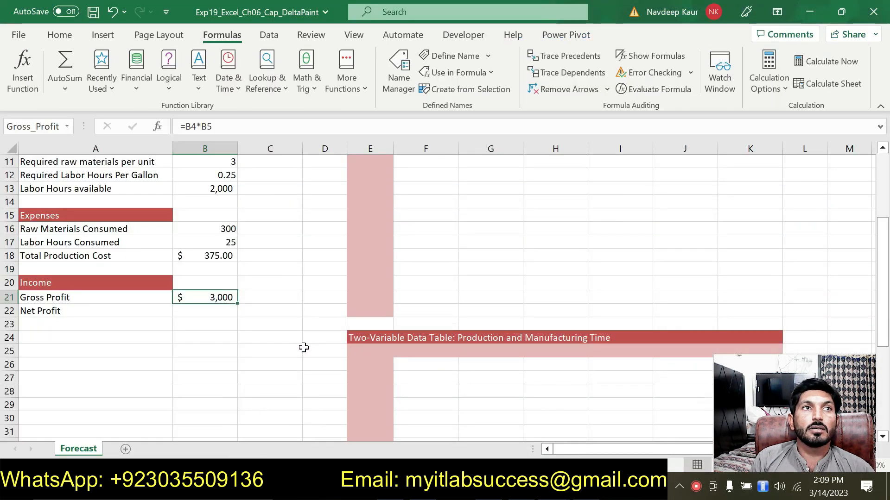
click(200, 309)
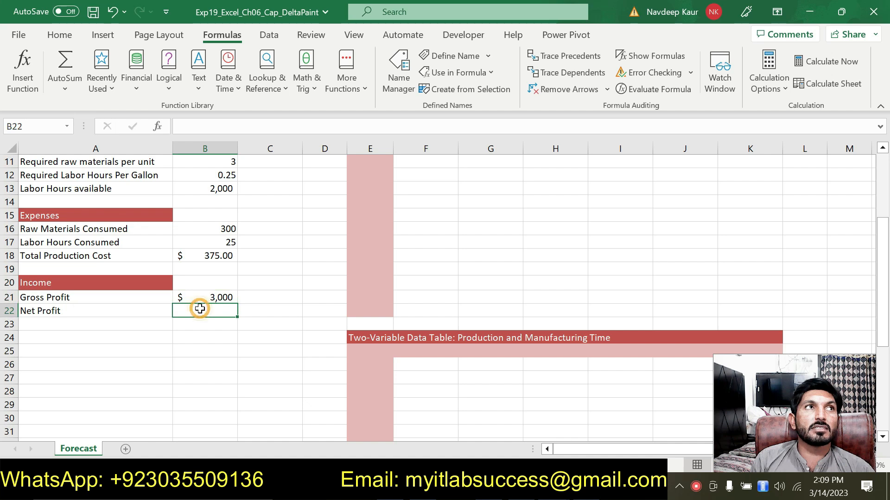
text(=)
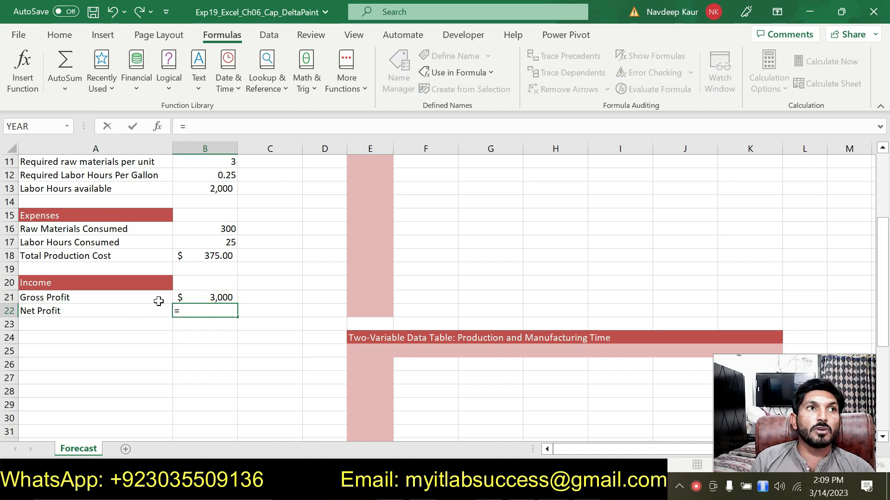
click(192, 297)
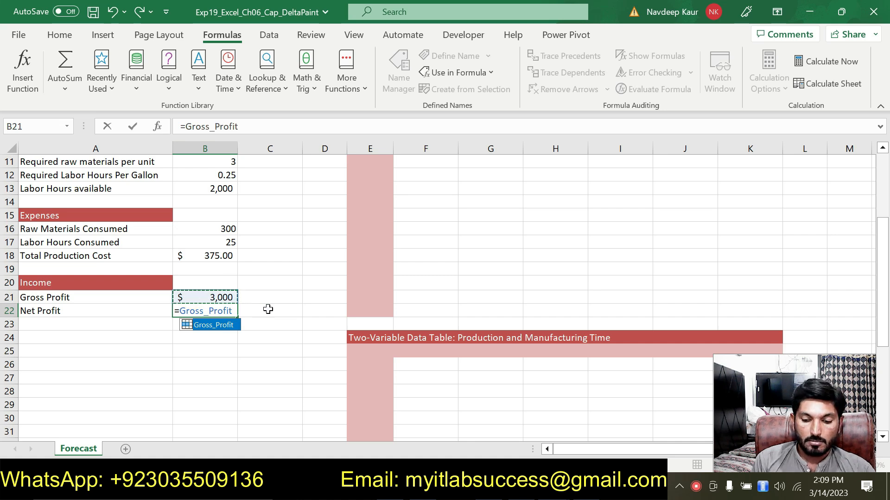
text(-)
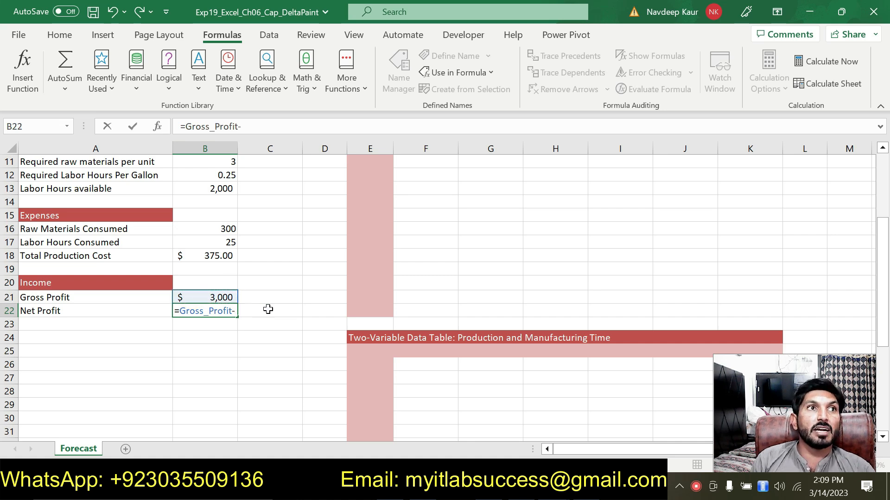
click(205, 256)
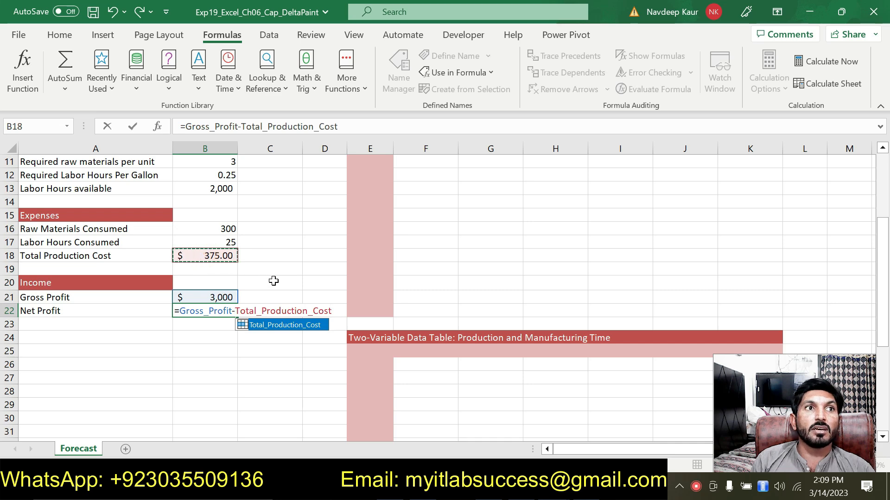
key(Return)
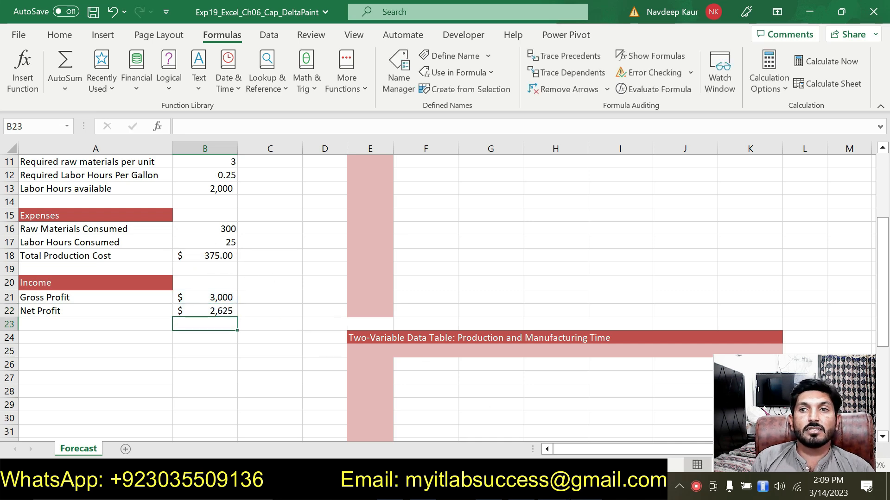
In the instructions document, clear the highlight from the step 4 instruction and highlight the step 5 instruction in green.
key(alt+Tab)
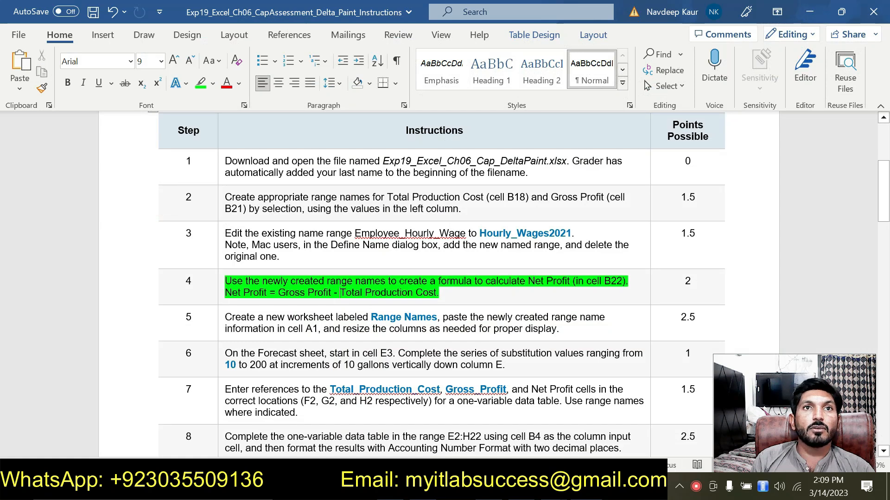
drag(440, 293, 225, 281)
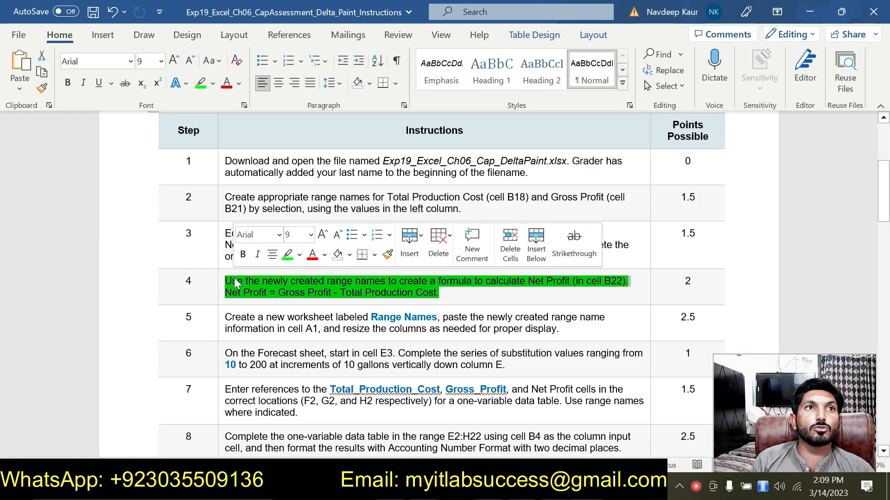
click(288, 254)
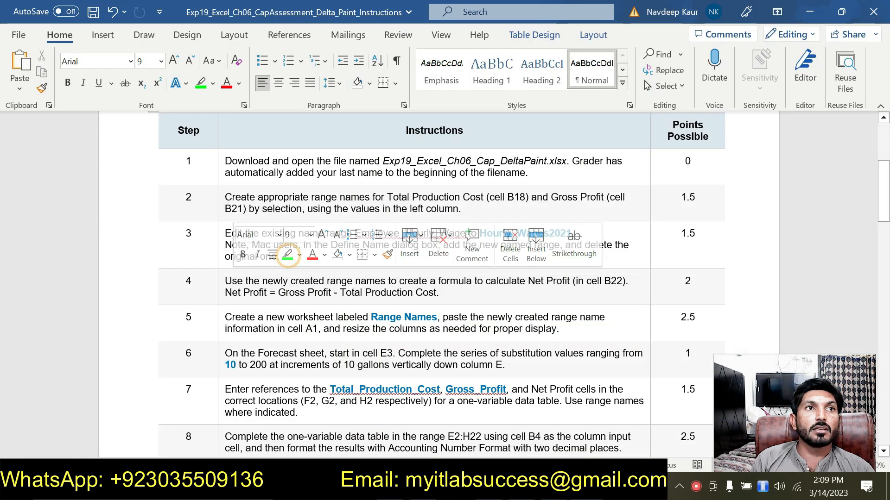
drag(224, 319, 559, 329)
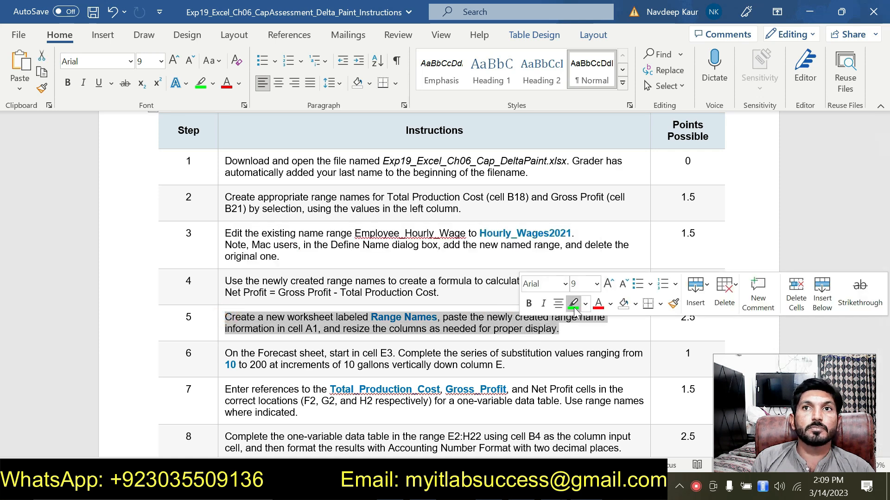
click(568, 306)
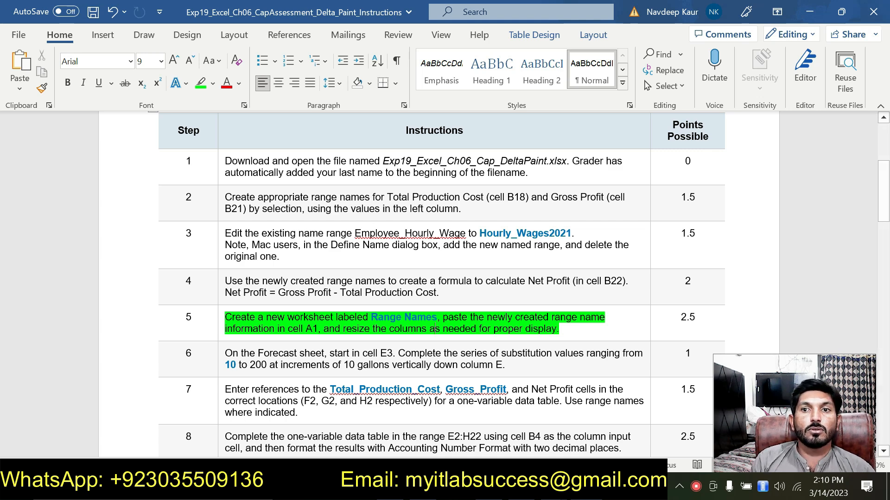
Return to the workbook and add a new worksheet named Range Names.
click(587, 488)
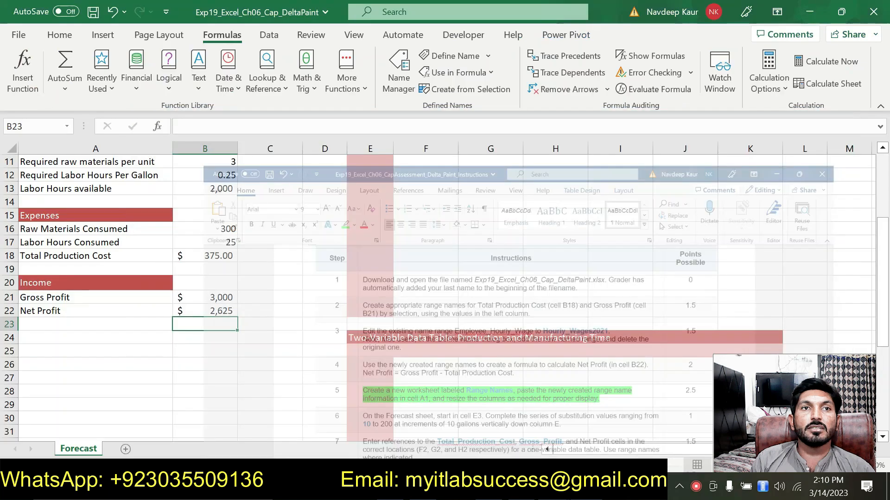
click(123, 448)
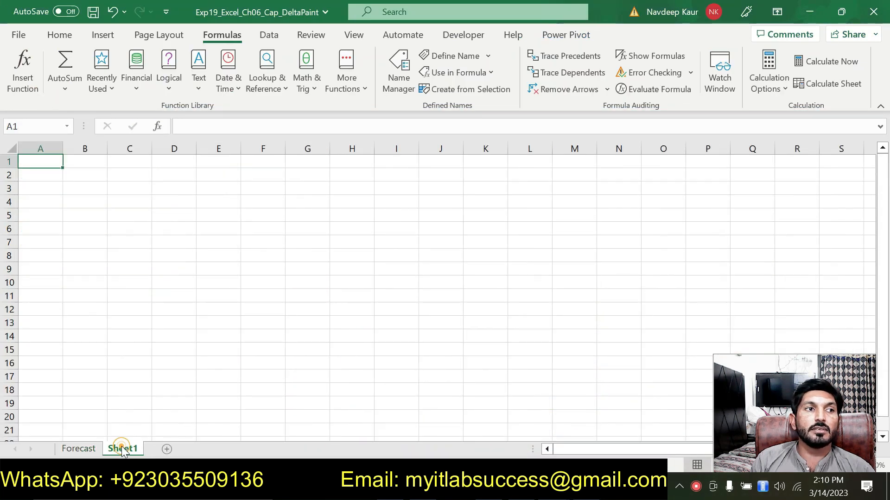
double_click(123, 448)
text(Range)
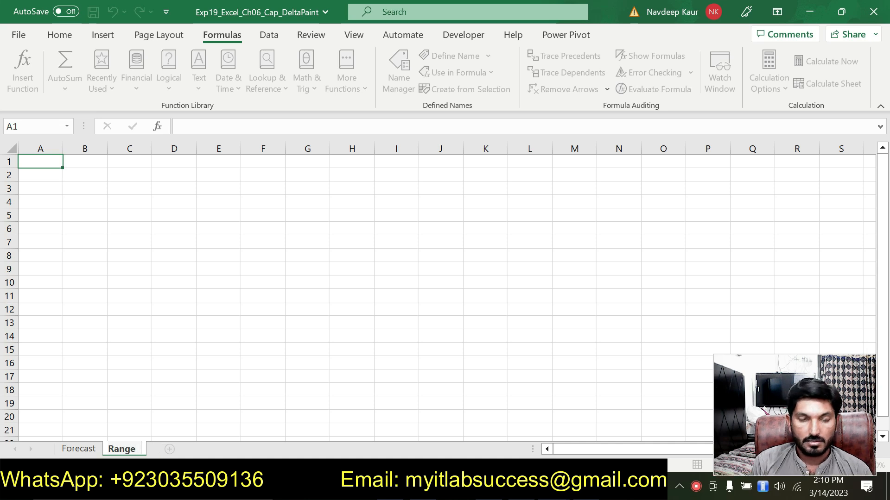
key(Return)
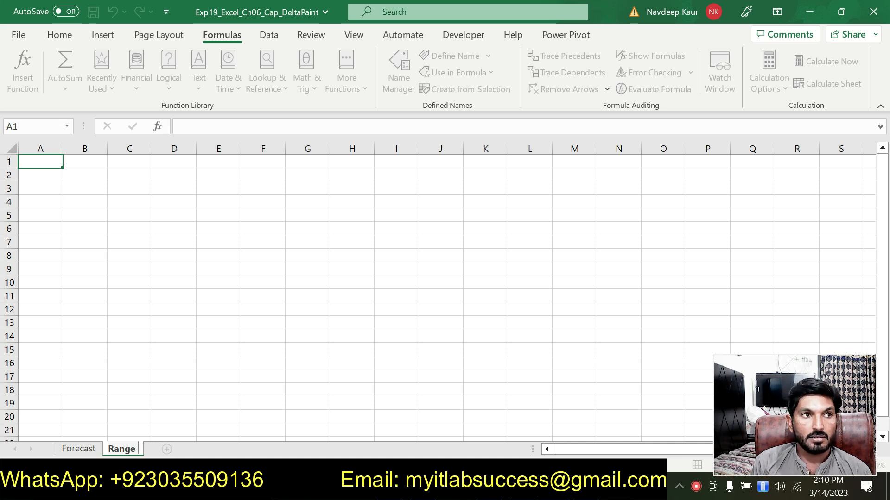
text(Names)
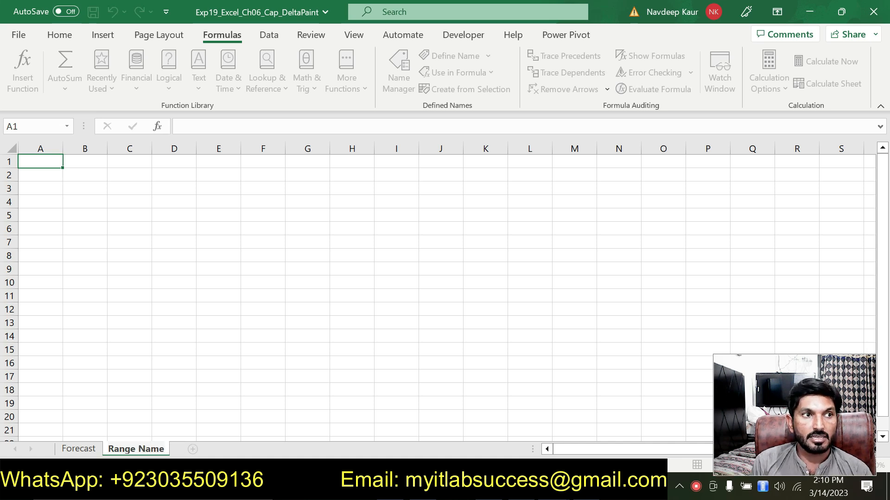
key(Return)
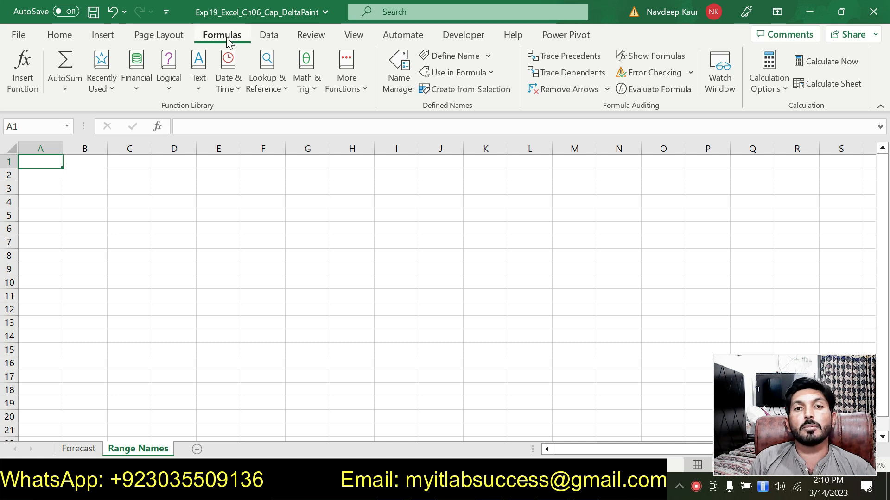
Paste the list of all range names into cell A1 of the Range Names sheet.
click(488, 58)
click(485, 54)
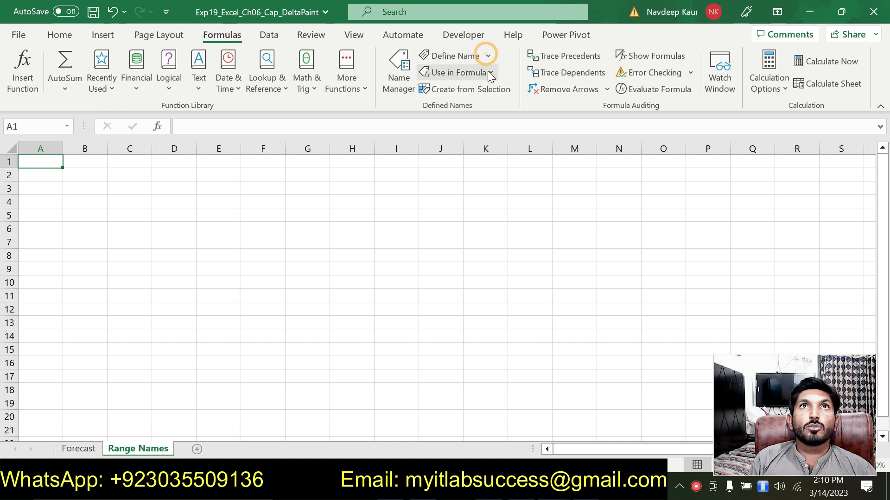
click(488, 71)
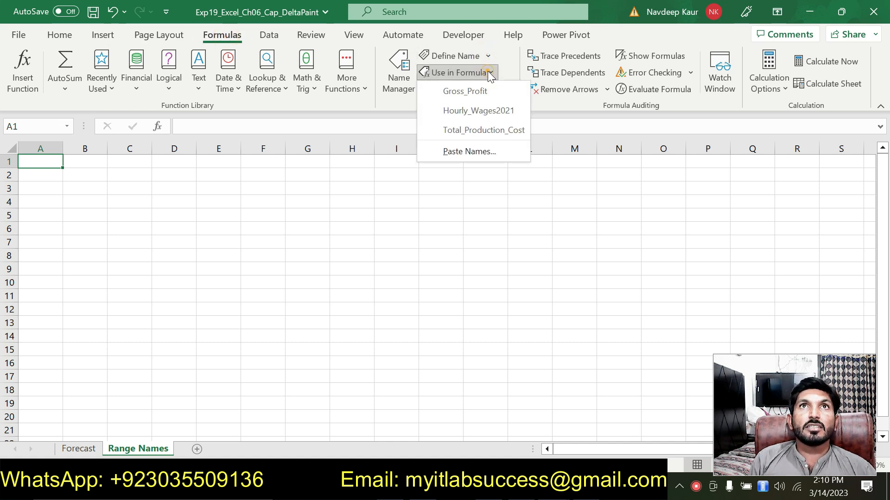
click(461, 154)
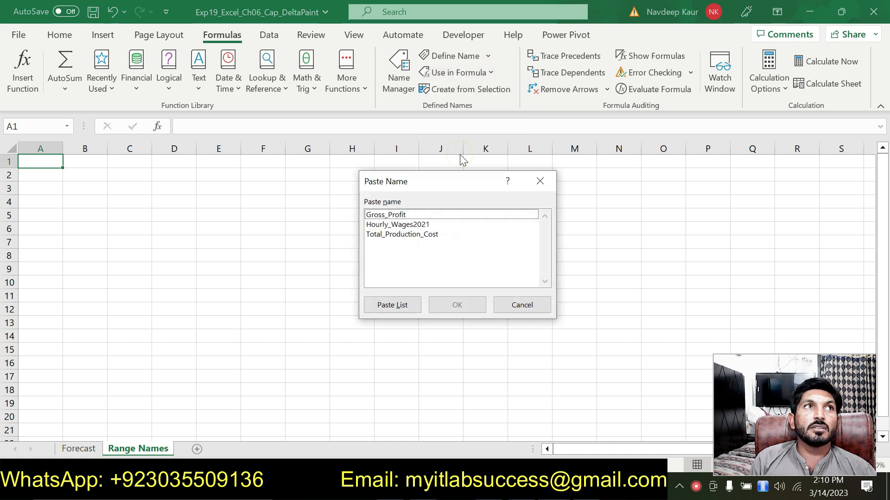
click(397, 307)
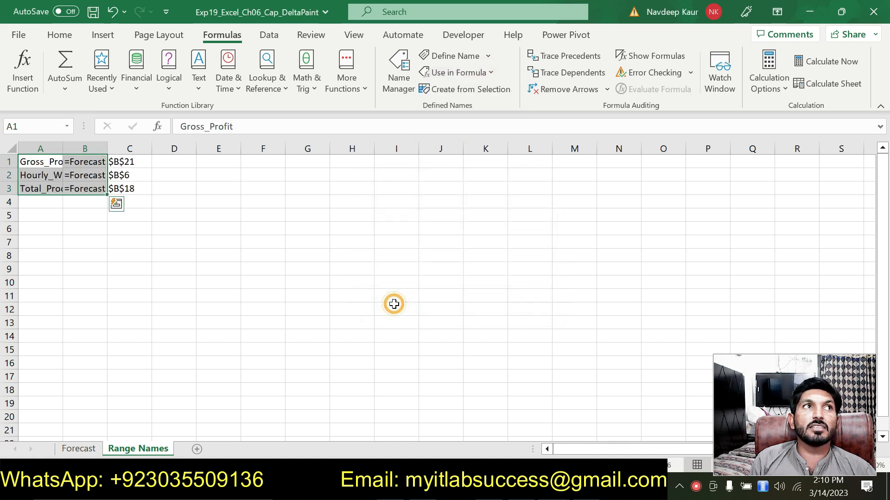
Autofit columns A and B on the Range Names sheet so the names and references display fully.
double_click(63, 147)
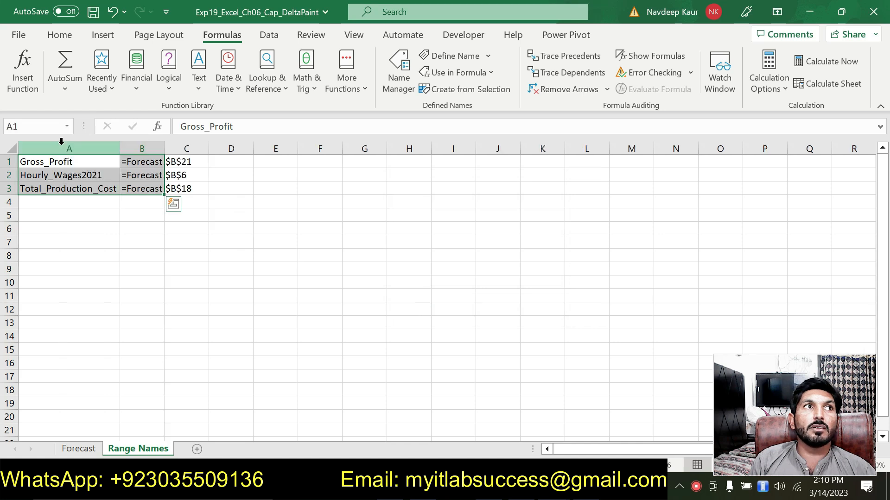
double_click(164, 147)
click(292, 213)
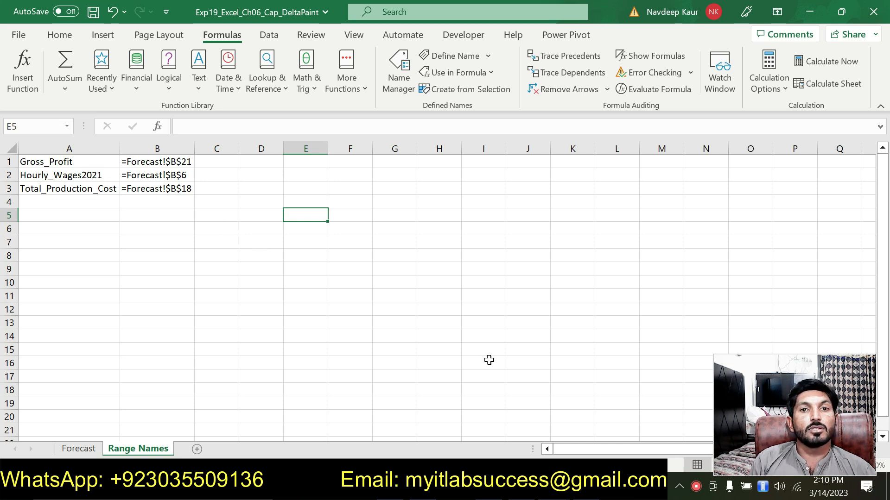
In the instructions document, clear the highlight from the step 5 instruction and highlight the step 6 instruction in green.
key(alt+Tab)
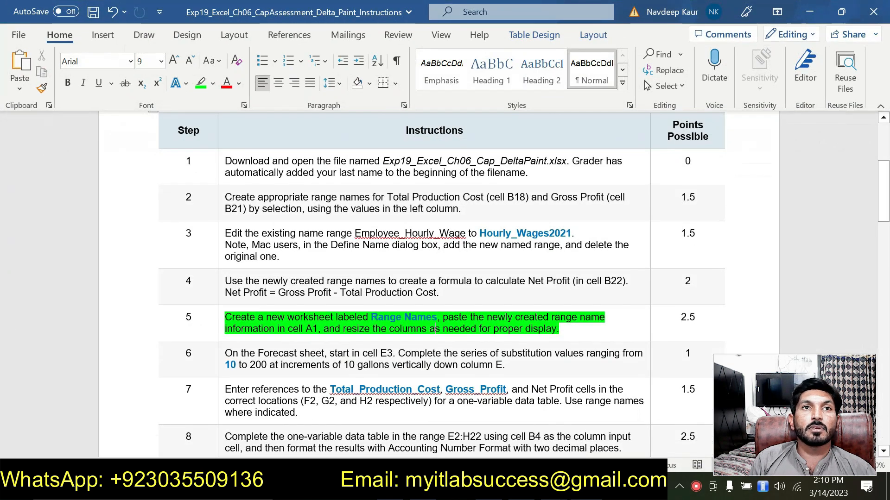
drag(226, 318, 520, 329)
drag(226, 317, 559, 329)
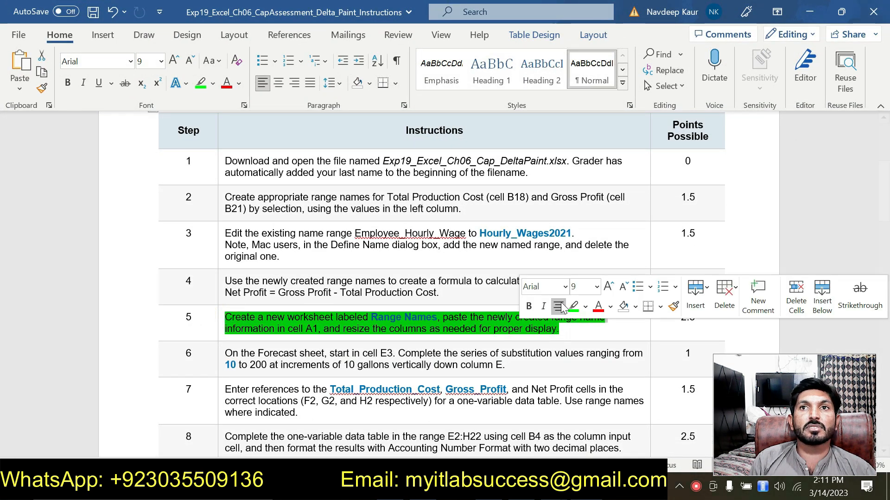
click(575, 306)
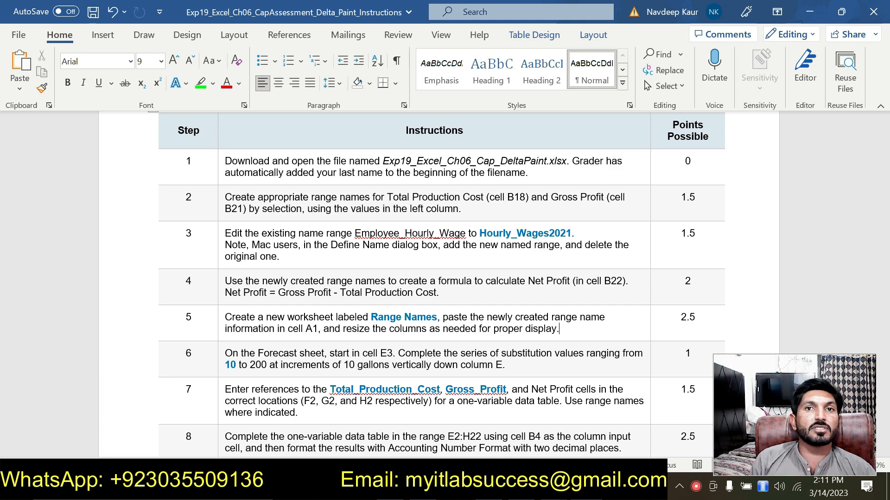
triple_click(511, 363)
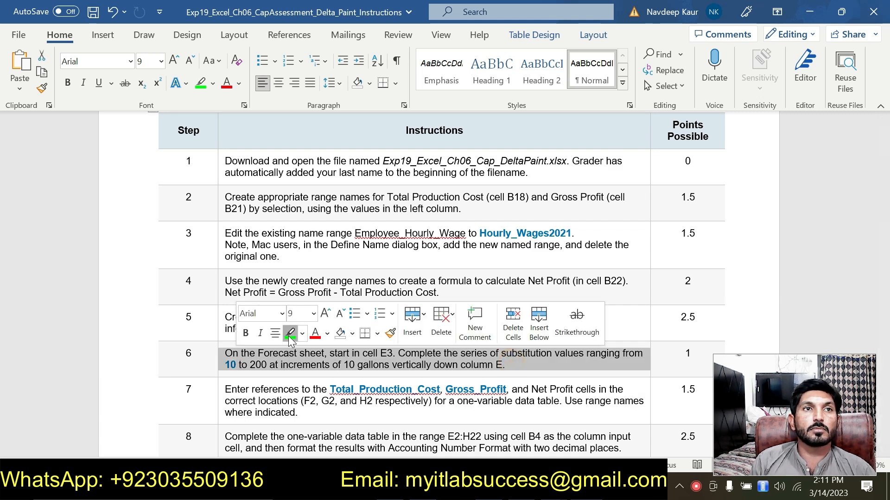
click(288, 335)
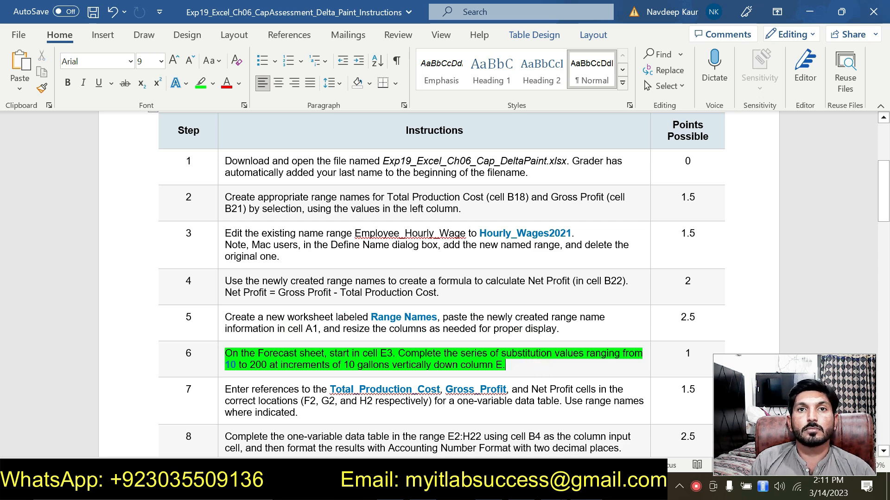
click(512, 365)
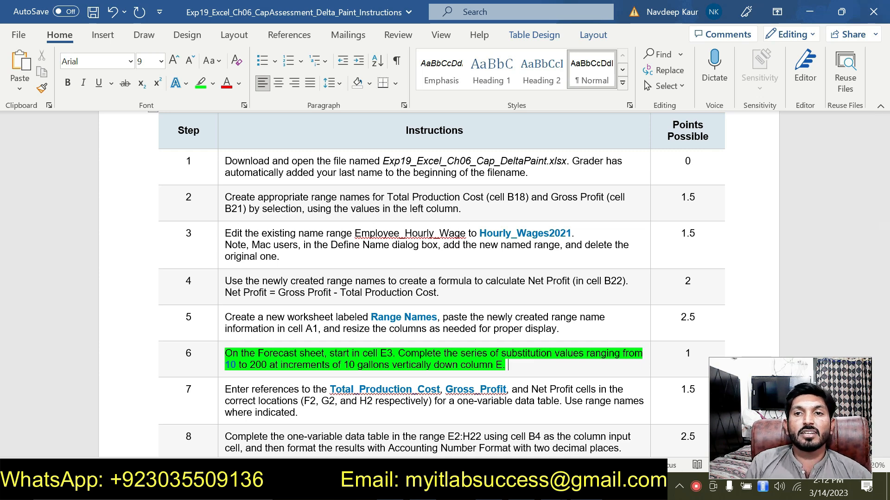
Return to the workbook's Forecast sheet and enter 10 in cell E3.
key(alt+Tab)
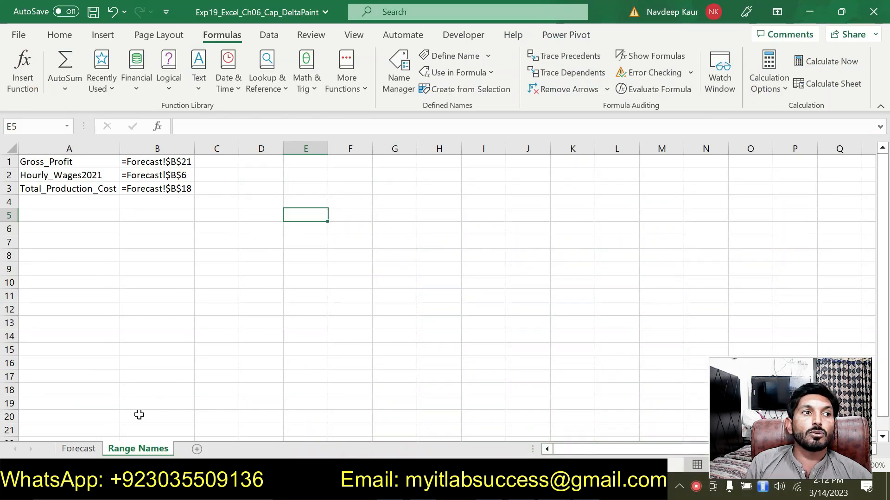
click(89, 450)
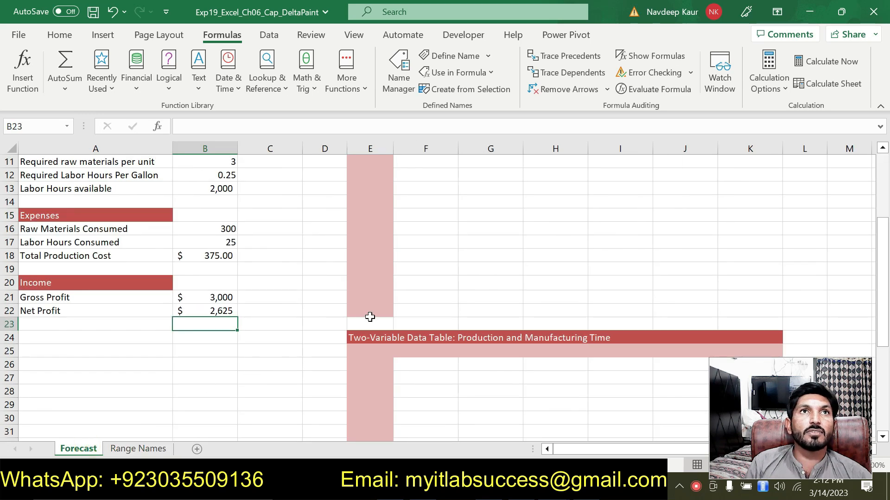
scroll(2, 175, up, 3)
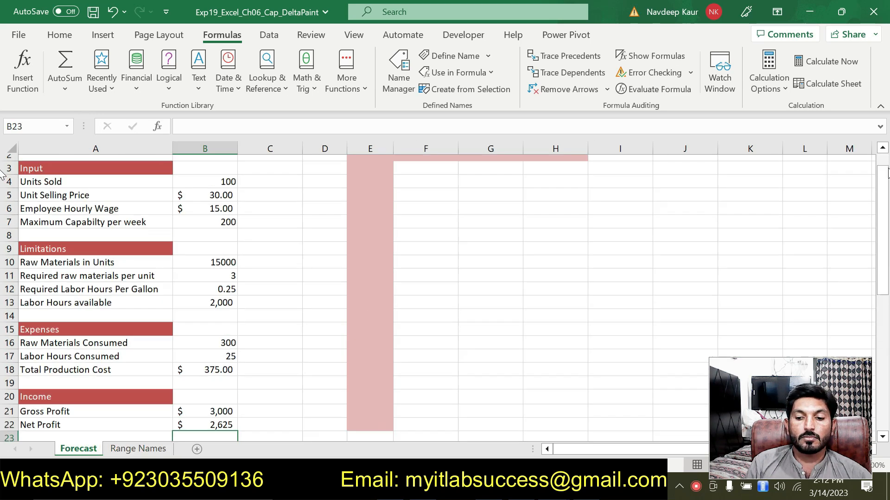
scroll(2, 175, up, 1)
click(363, 194)
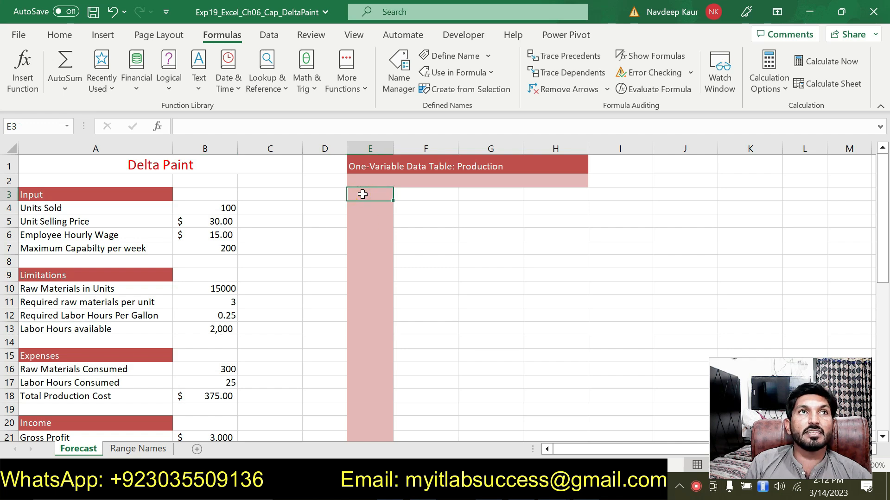
text(10)
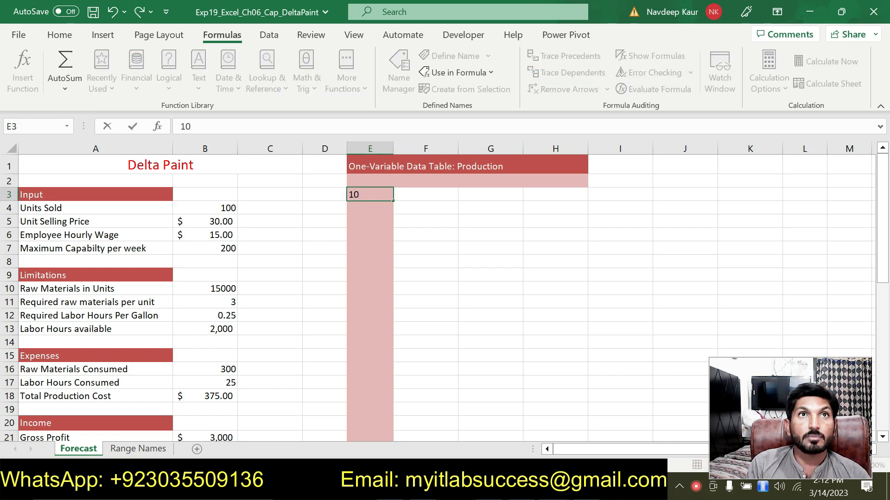
key(Return)
Fill a linear series down column E from cell E3 with step value 10 and stop value 200.
click(364, 195)
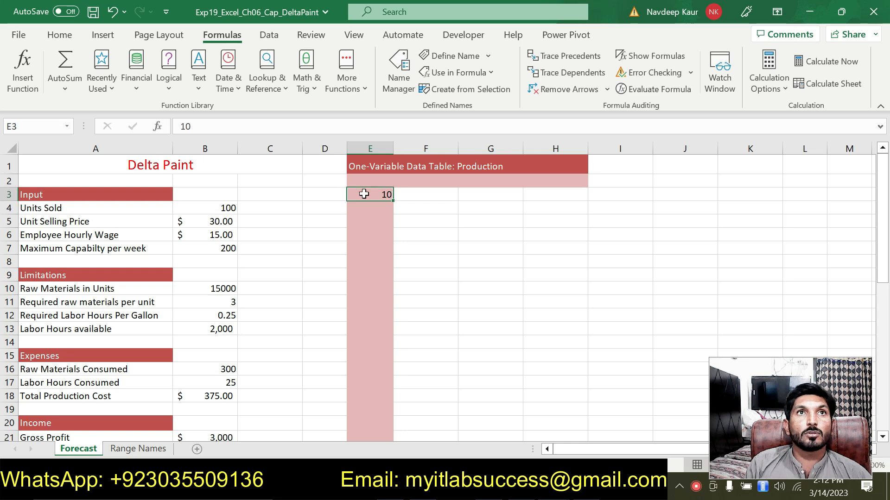
click(60, 35)
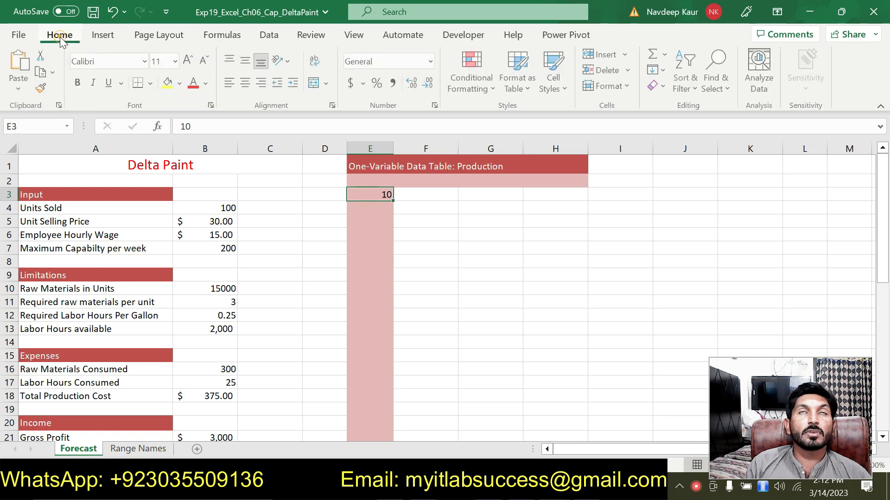
click(665, 71)
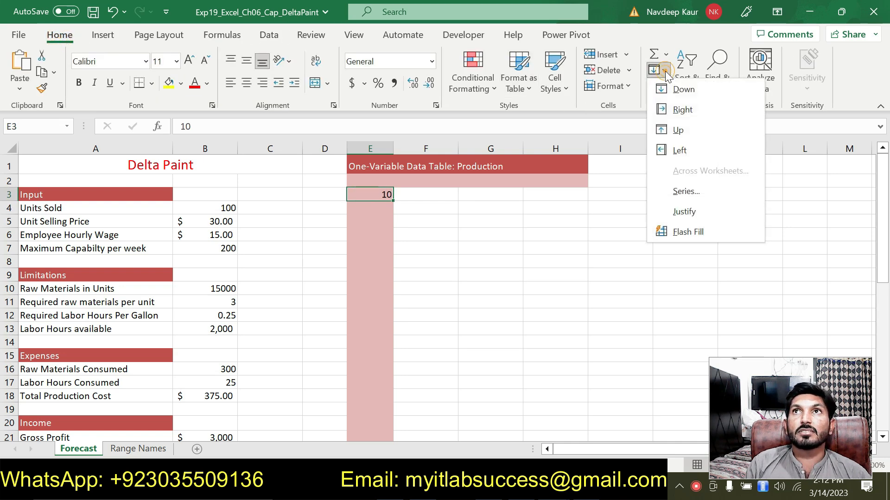
click(671, 183)
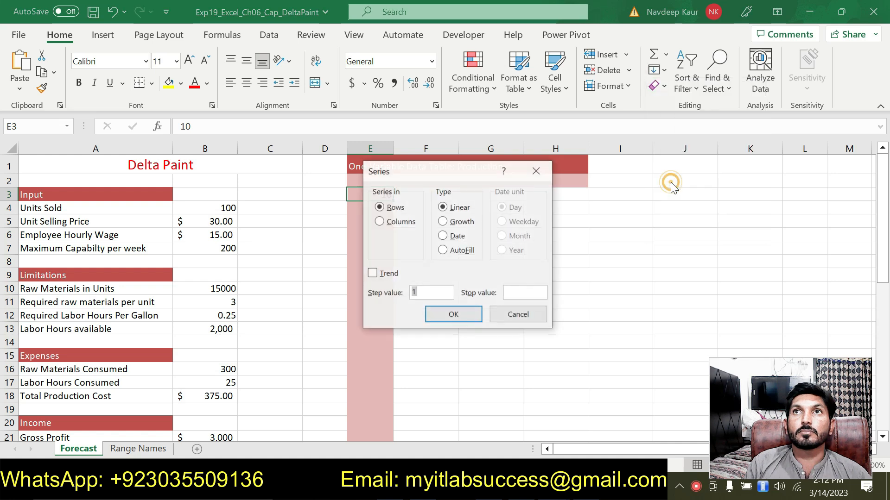
click(387, 221)
drag(430, 174, 547, 166)
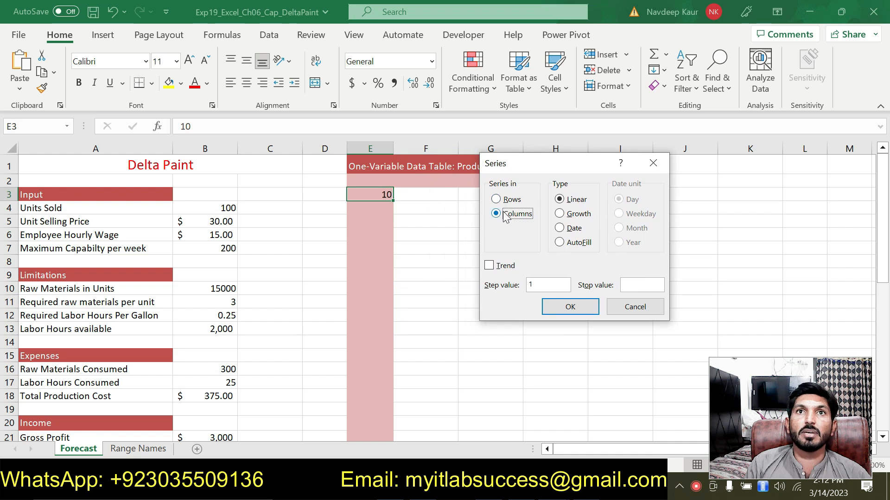
click(538, 284)
drag(537, 285, 515, 288)
text(10)
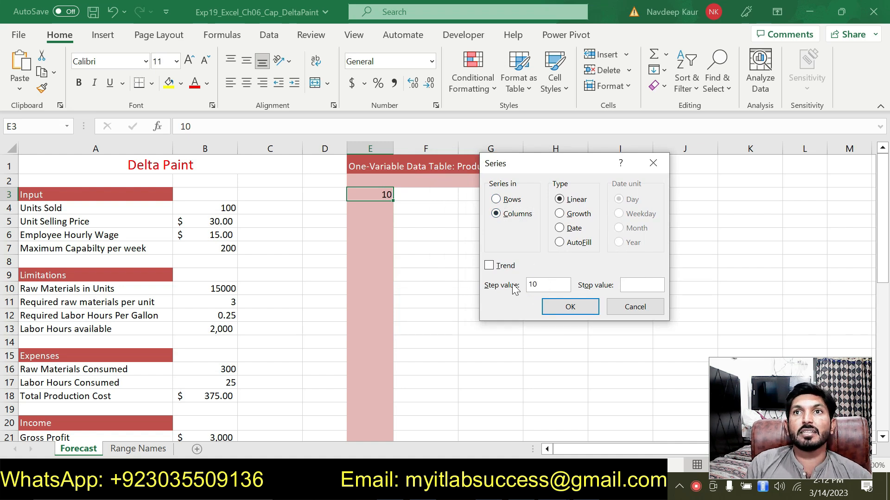
click(642, 285)
text(200)
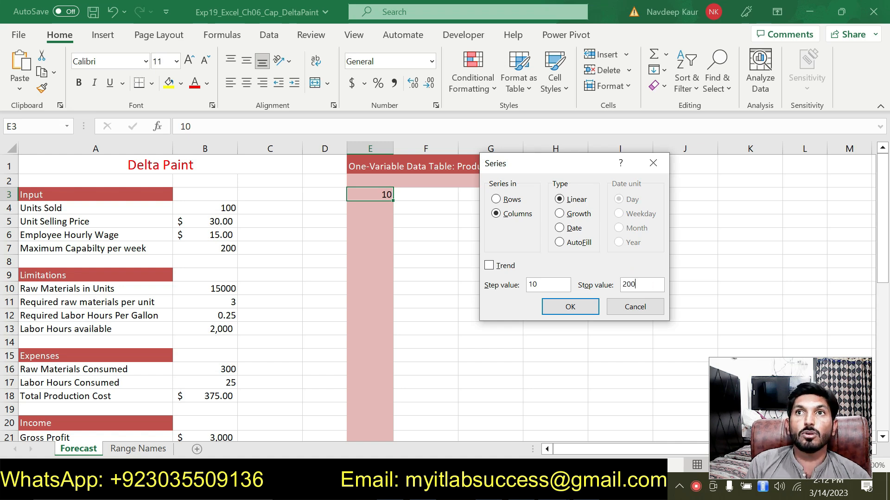
click(550, 307)
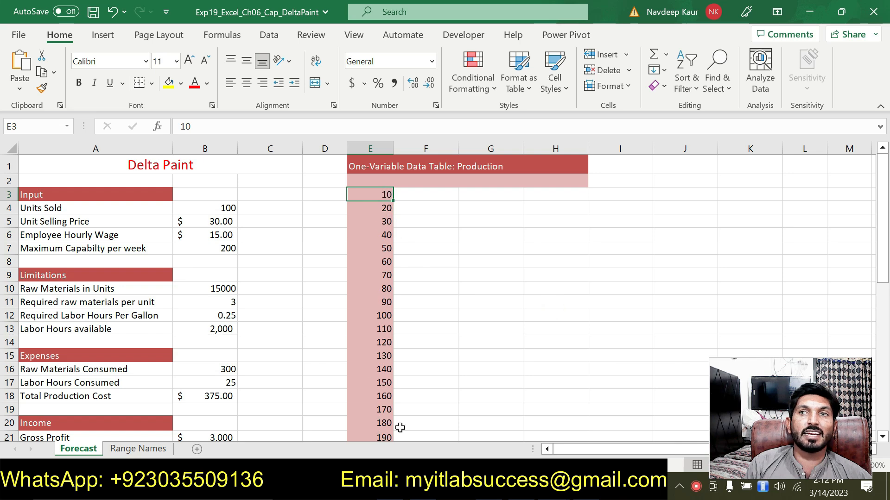
In the instructions document, remove the highlight from the step 6 instruction and highlight the step 7 instruction in green.
click(562, 485)
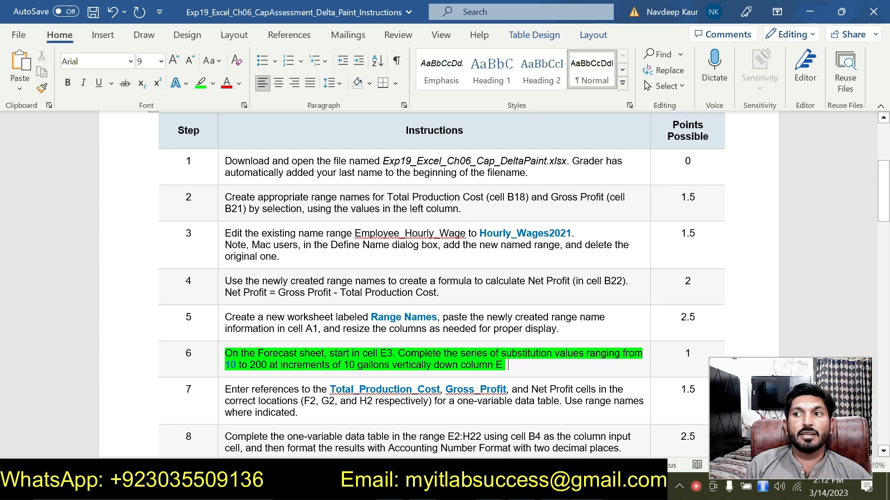
drag(508, 365, 225, 354)
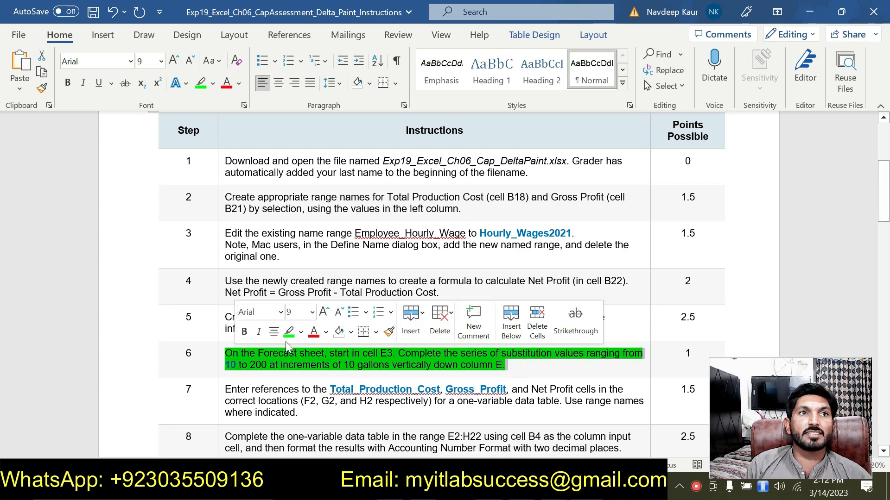
click(290, 332)
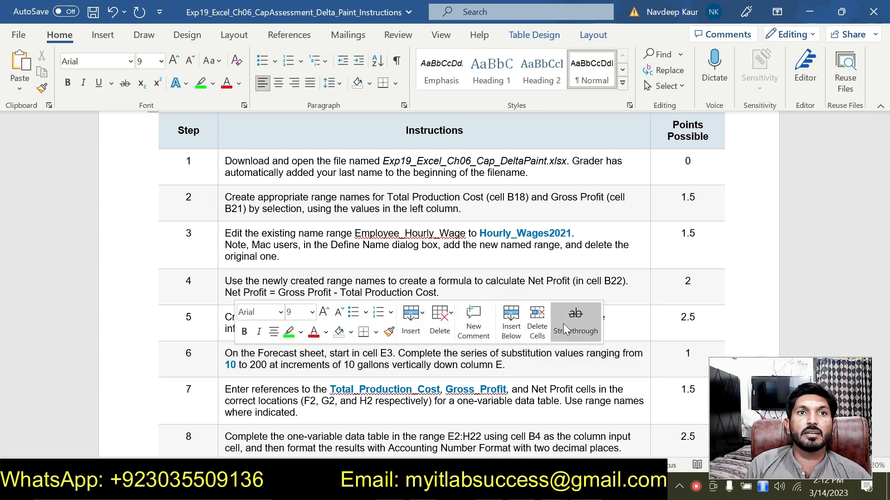
drag(887, 210, 887, 233)
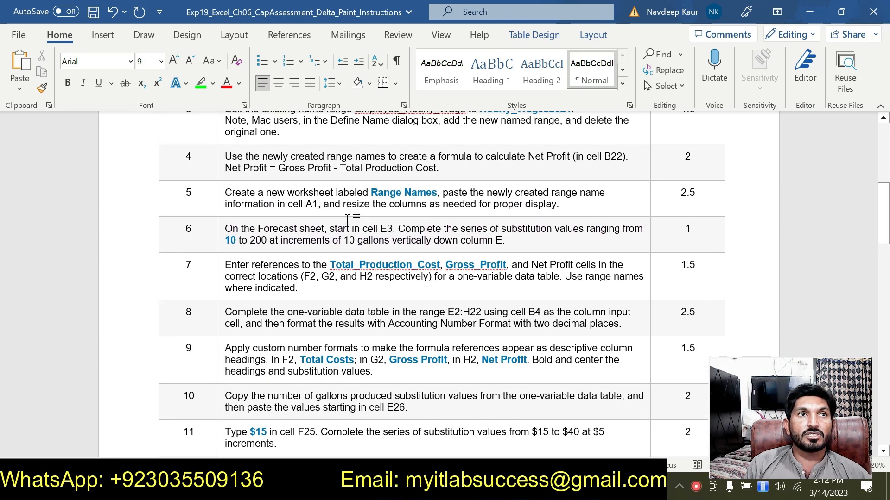
triple_click(304, 288)
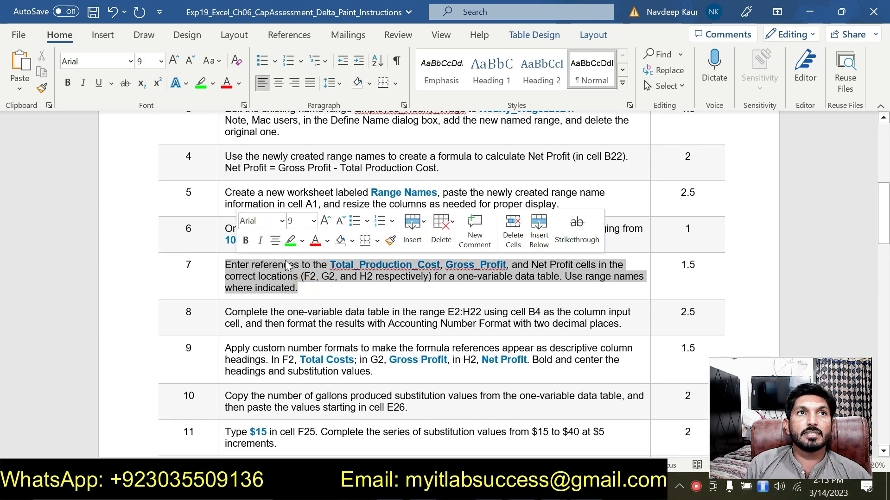
click(290, 241)
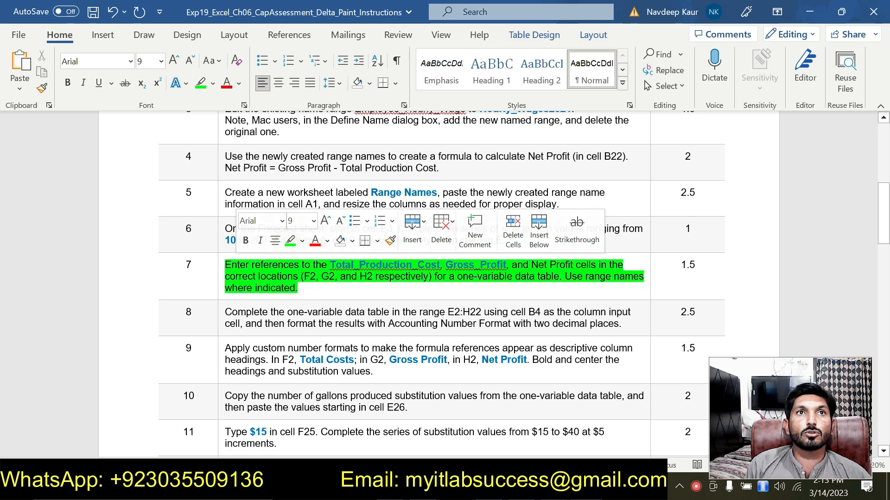
click(348, 293)
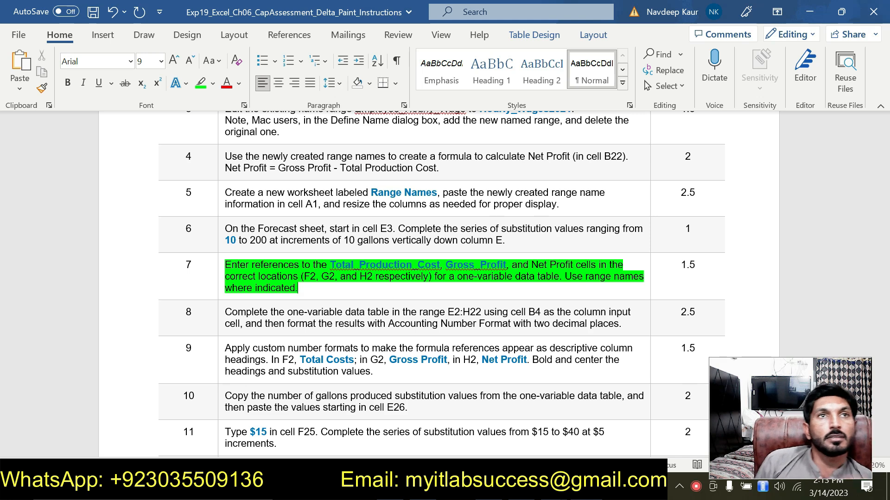
click(347, 292)
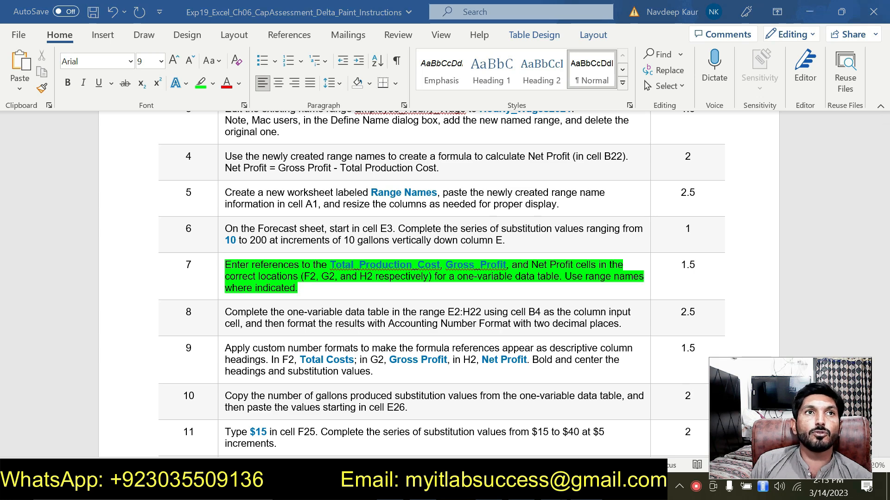
Return to the workbook and enter a formula in cell F2 referencing the Total_Production_Cost range name.
key(alt+Tab)
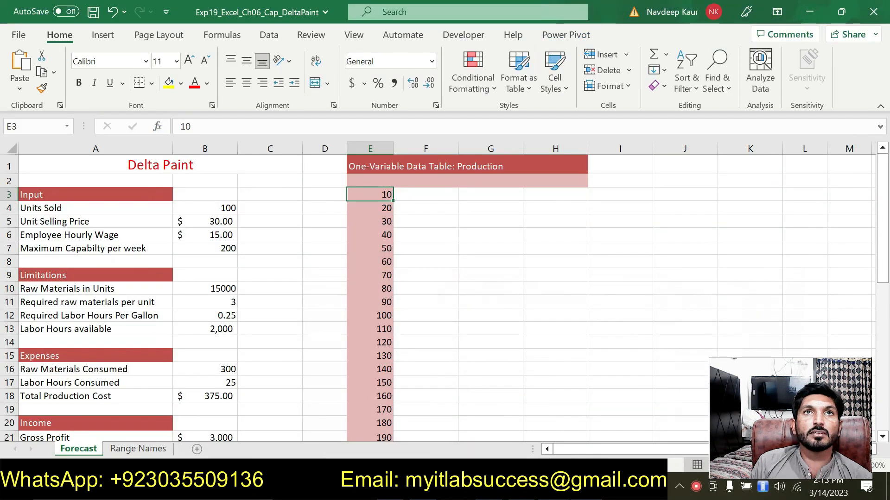
click(414, 182)
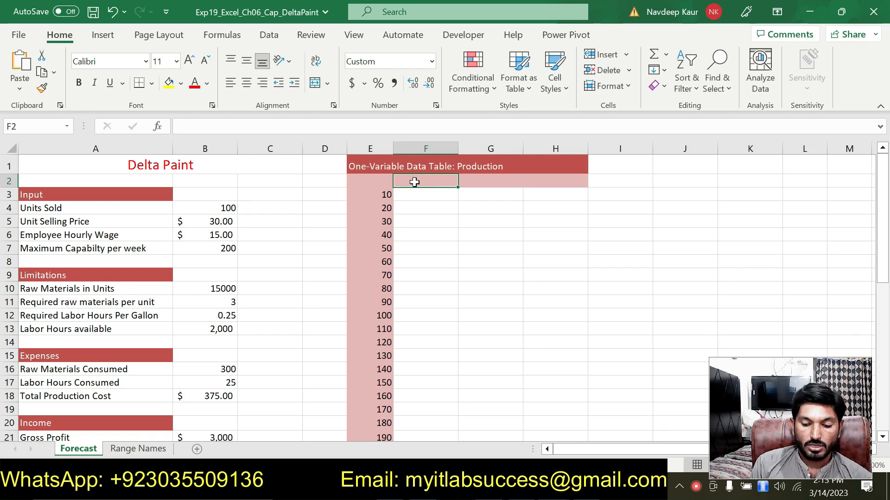
text(=)
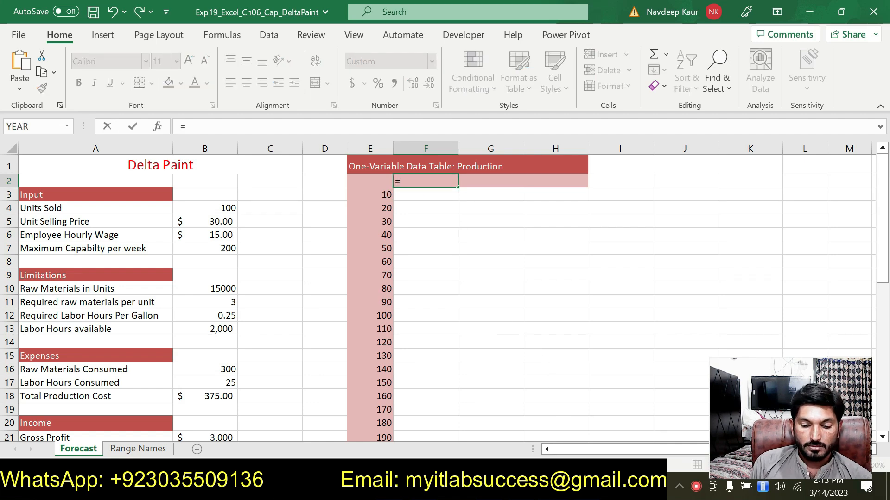
key(alt+Tab)
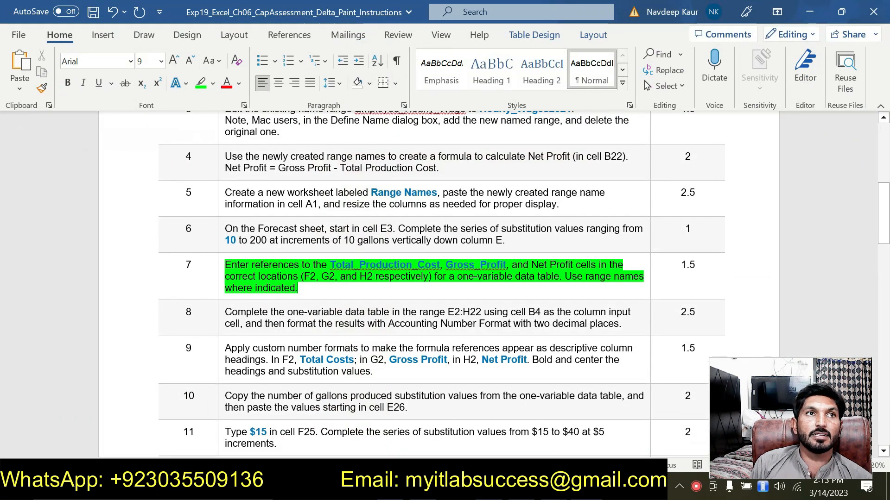
key(alt+Tab)
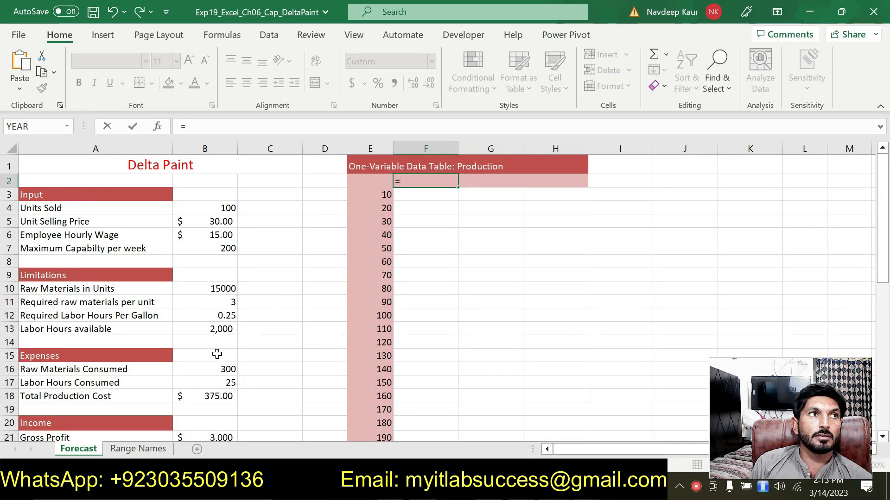
click(214, 398)
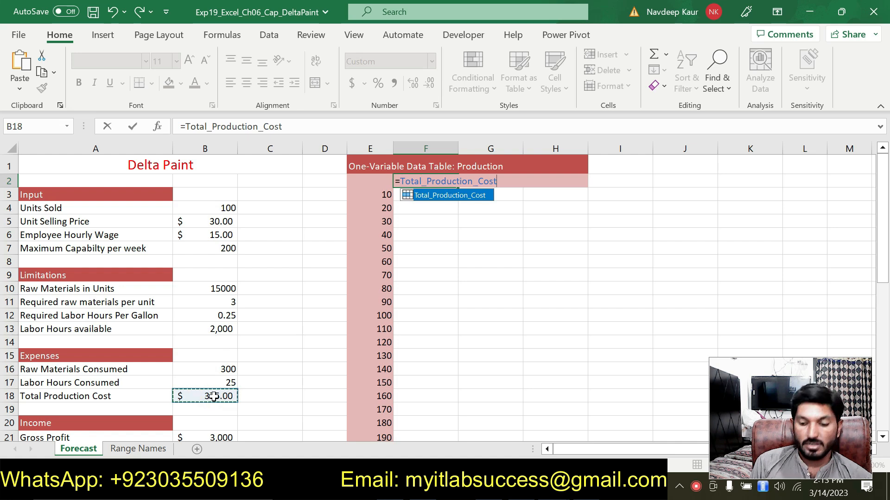
key(Return)
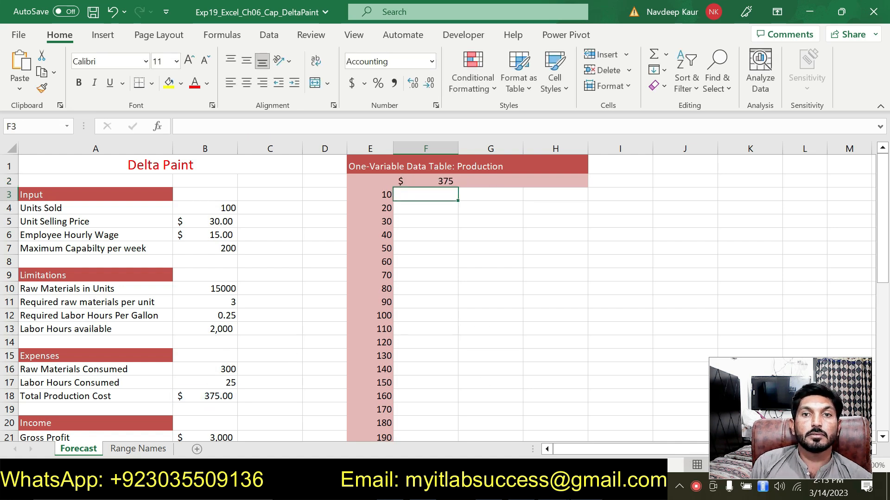
Enter a formula in cell G2 referencing the Gross_Profit range name.
click(587, 490)
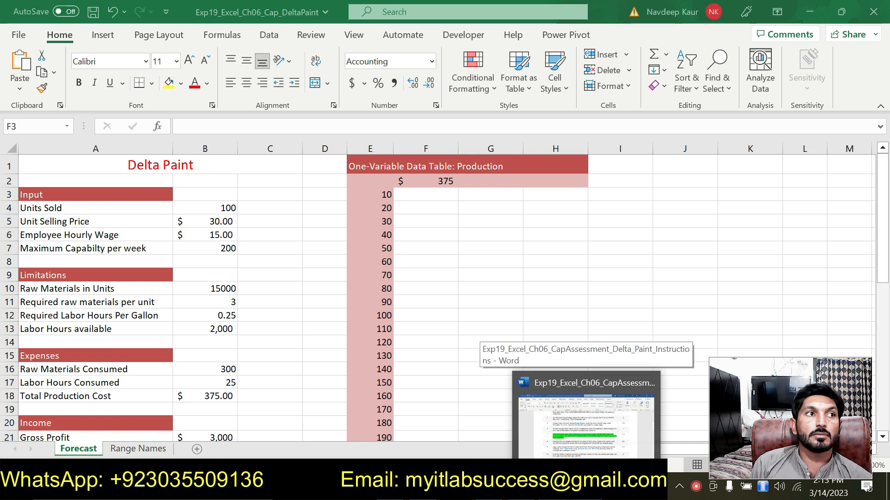
click(586, 468)
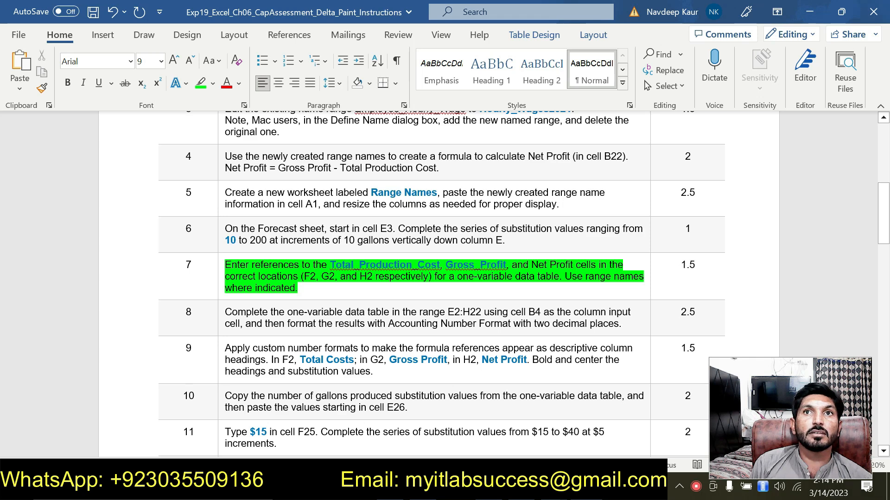
click(554, 490)
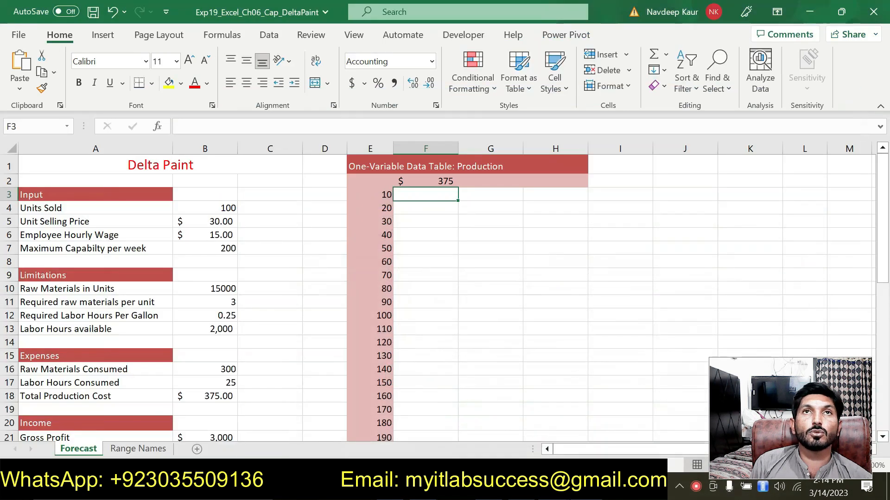
click(482, 180)
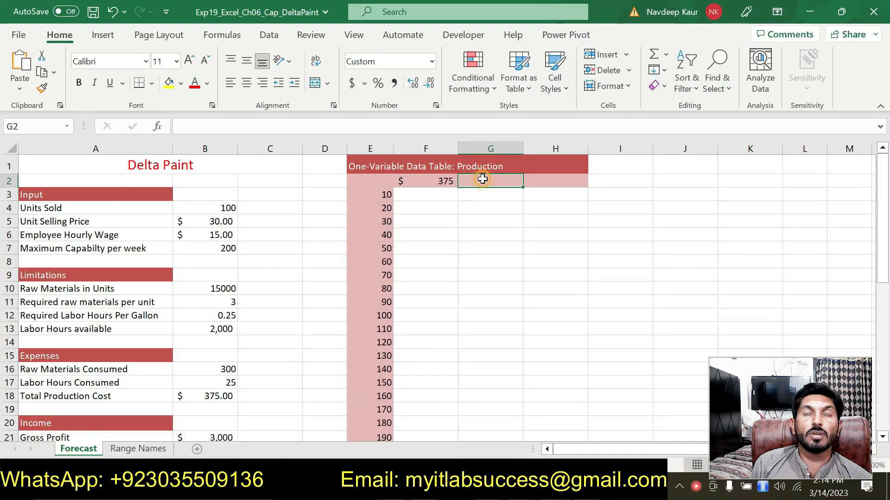
text(=)
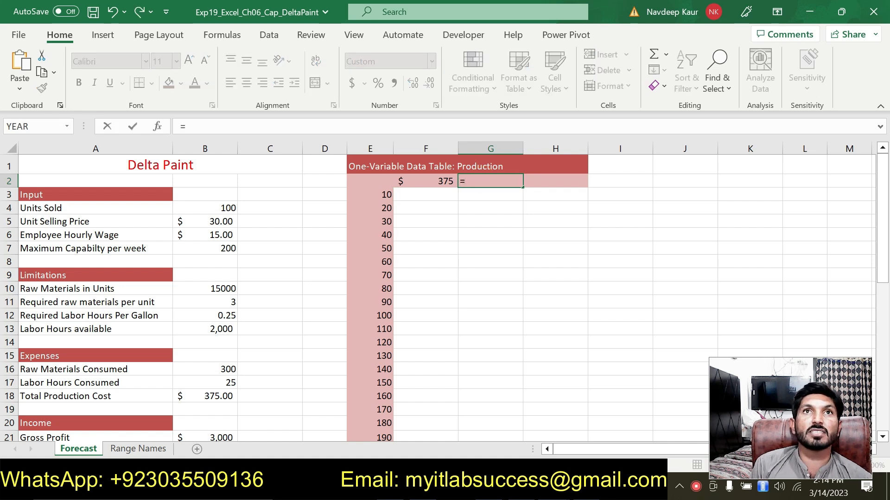
click(215, 436)
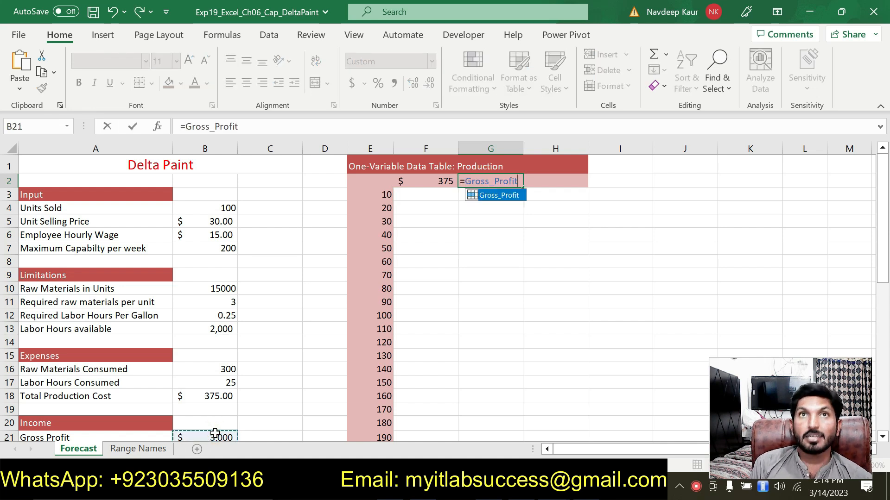
key(Return)
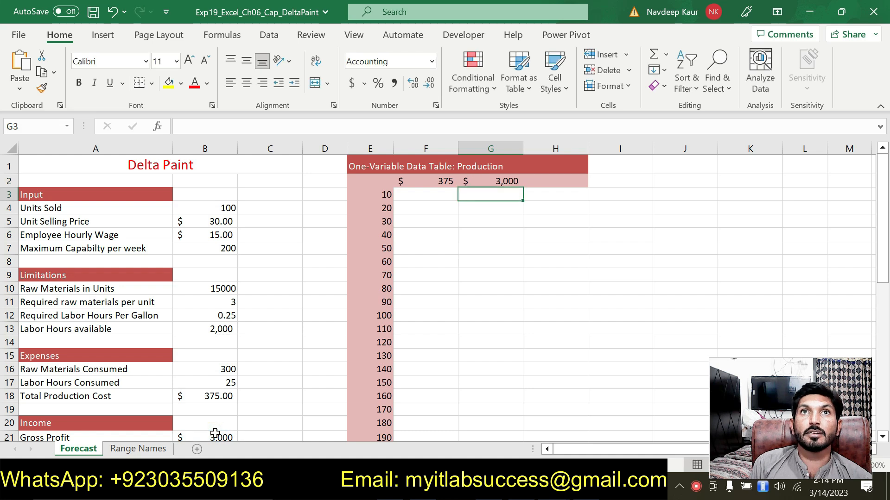
Enter a formula in cell H2 referencing the Net Profit cell B22.
click(529, 181)
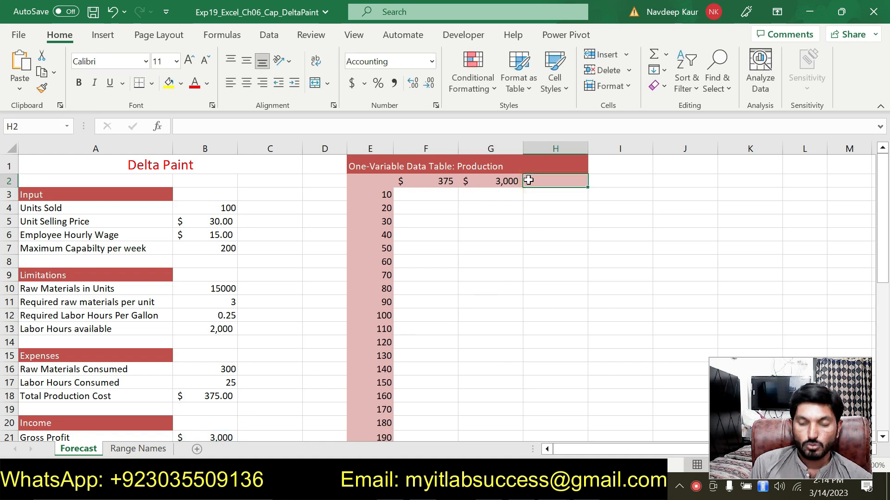
text(=)
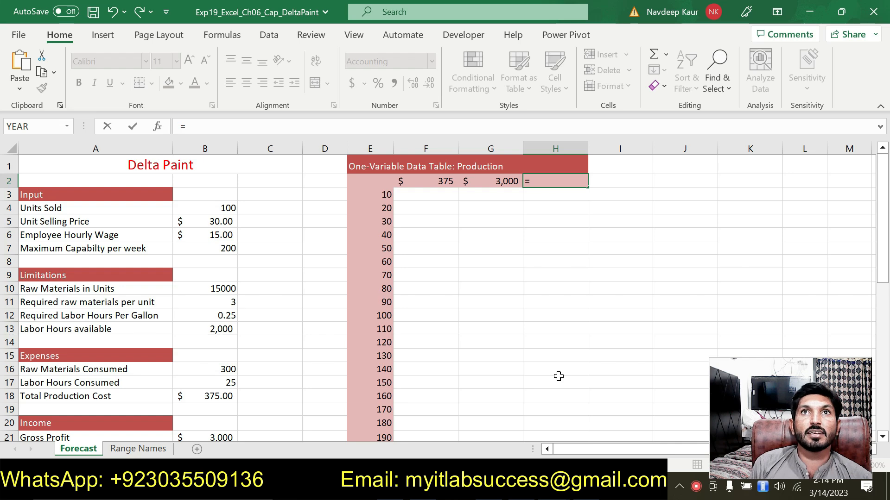
key(alt+Tab)
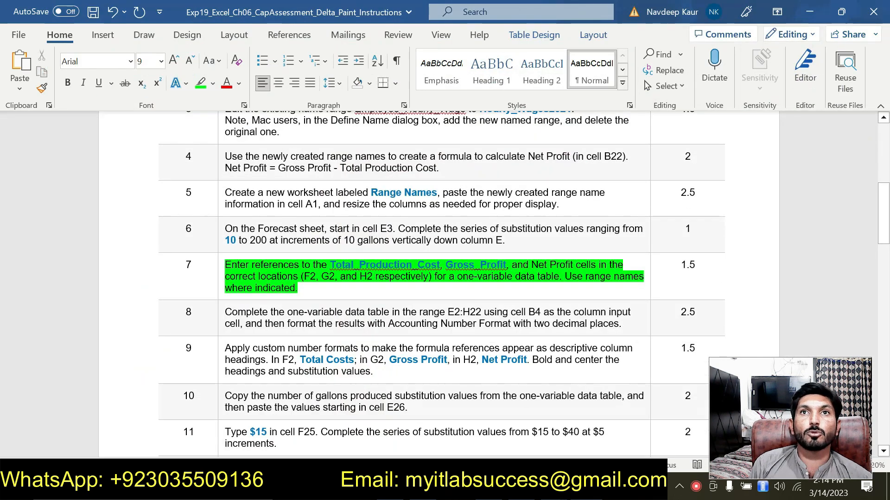
key(alt+Tab)
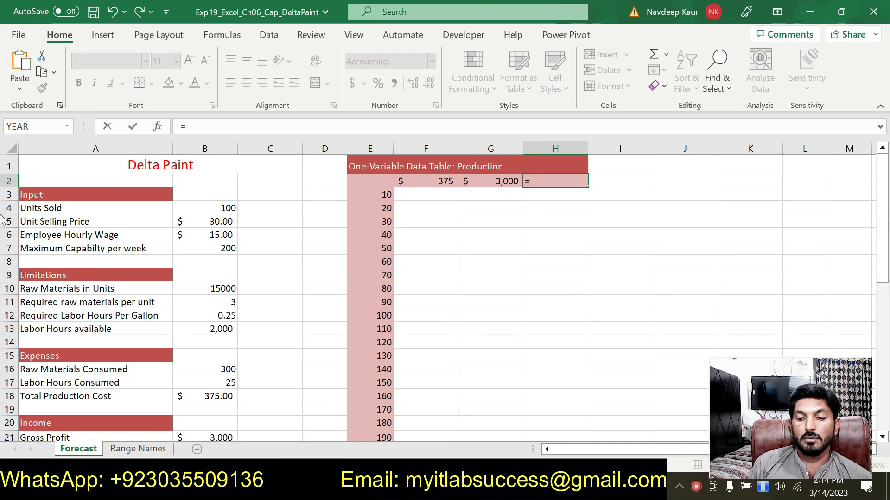
drag(883, 176, 882, 213)
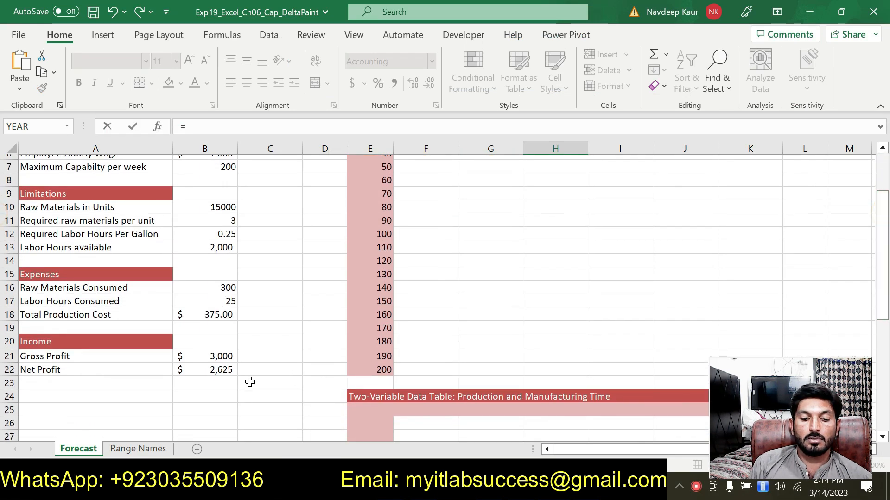
click(225, 373)
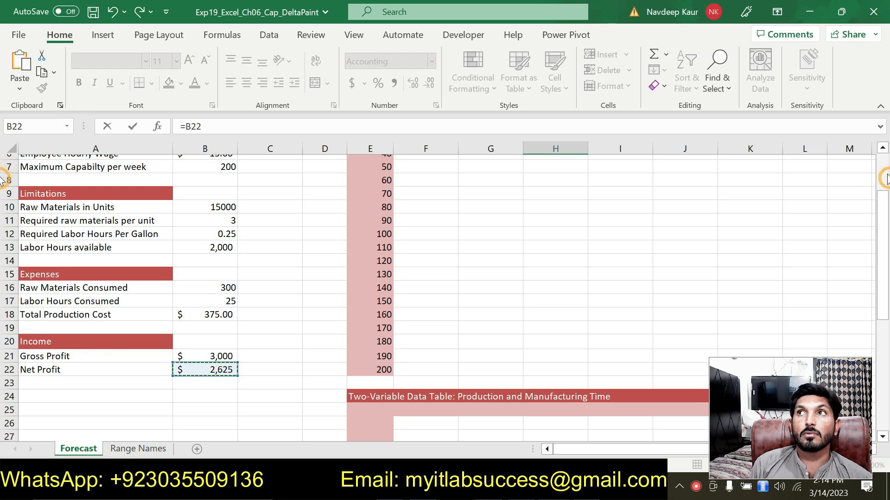
scroll(2, 182, up, 2)
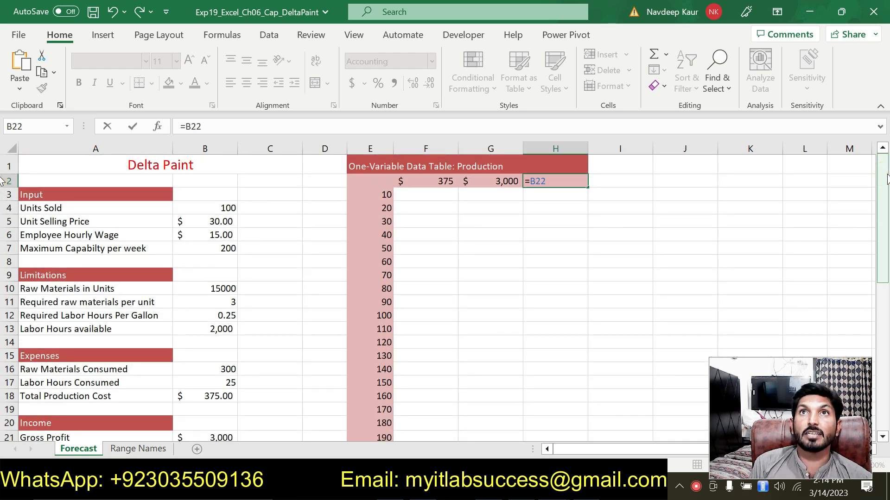
key(Return)
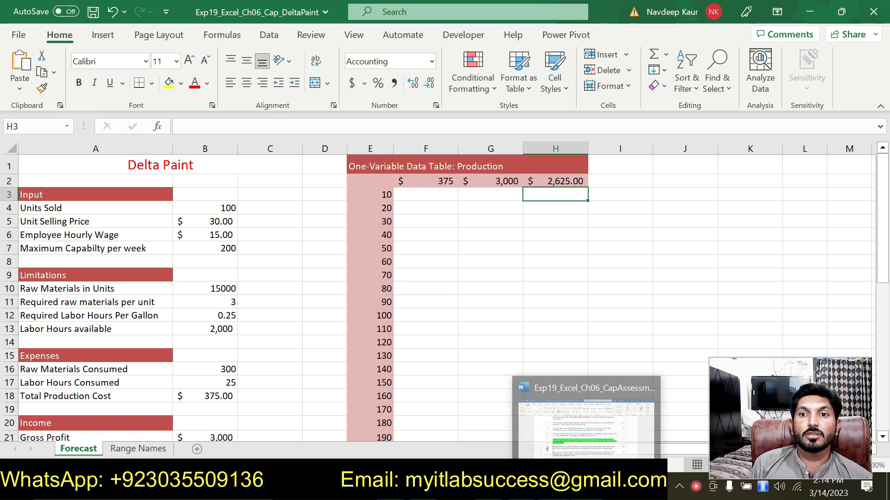
In the instructions document, remove the highlight from the step 7 instruction and highlight the step 8 instruction in green.
click(586, 490)
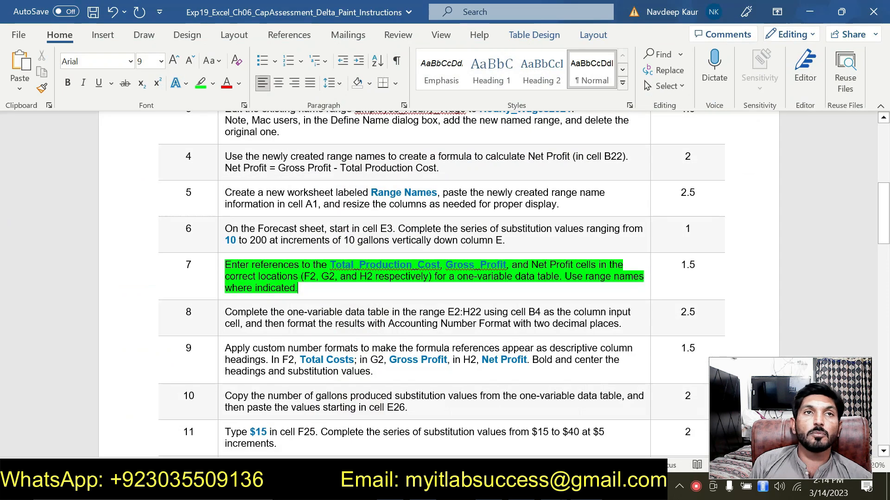
triple_click(304, 288)
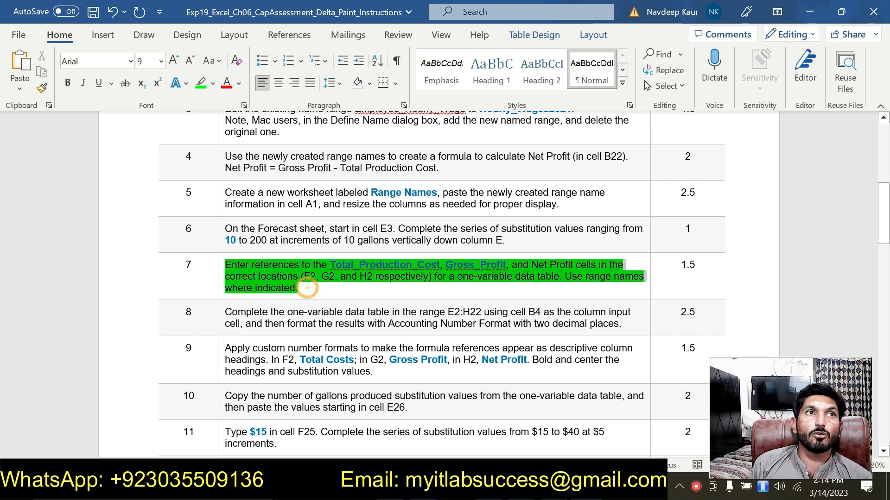
click(288, 241)
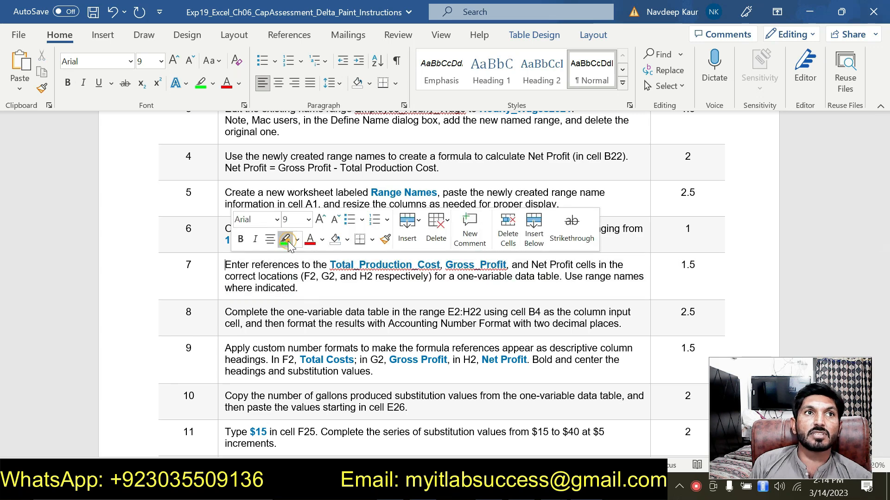
drag(225, 312, 621, 323)
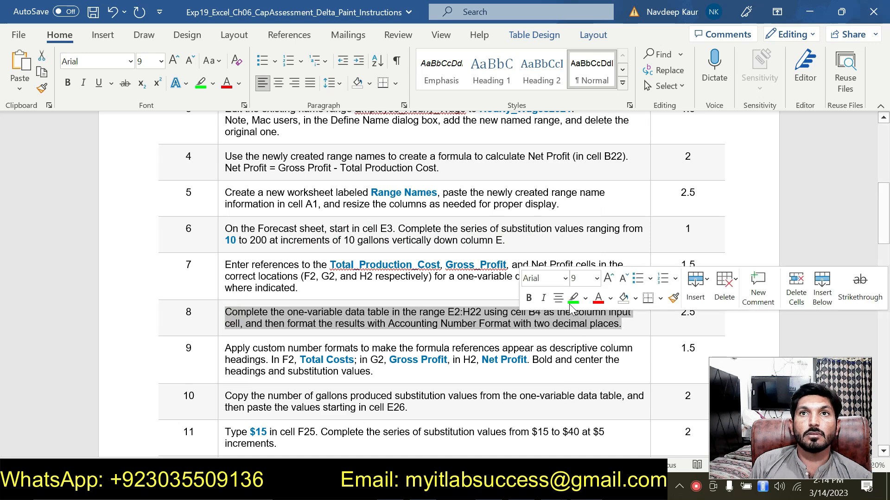
click(576, 293)
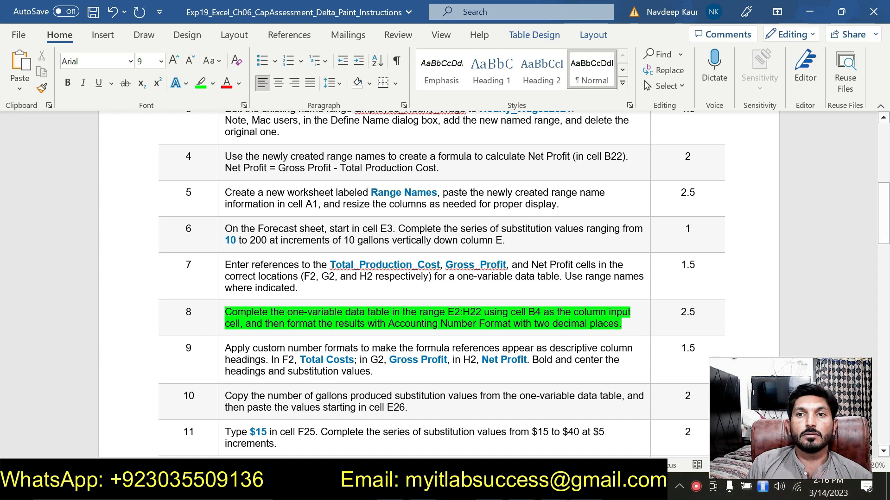
Create a one-variable data table in E2:H22 using cell B4 as the column input cell.
key(alt+Tab)
click(41, 128)
text(E2:H22)
key(Return)
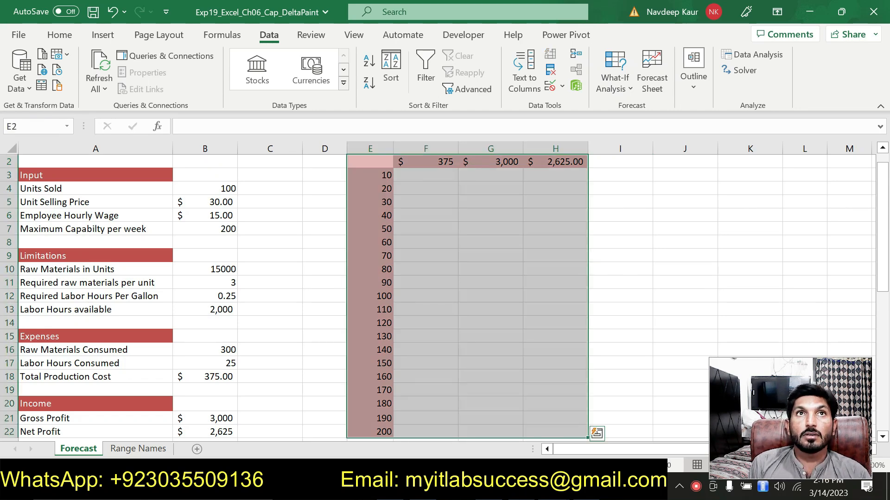
click(59, 34)
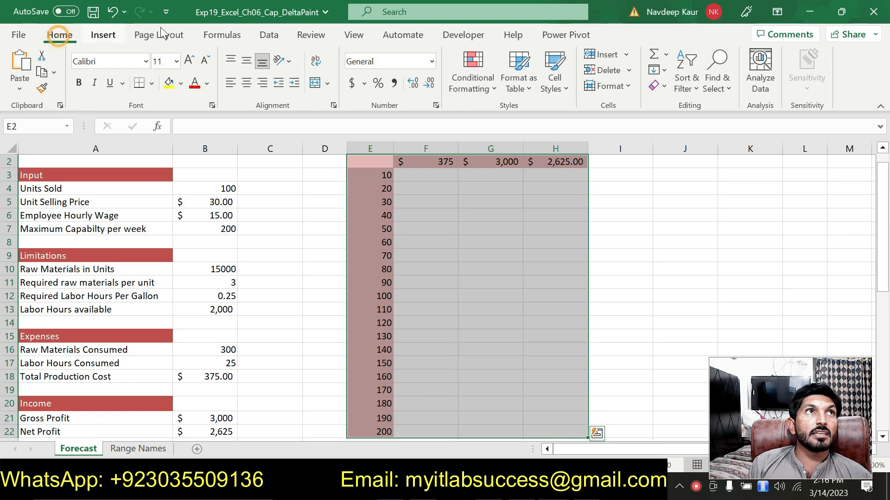
click(268, 37)
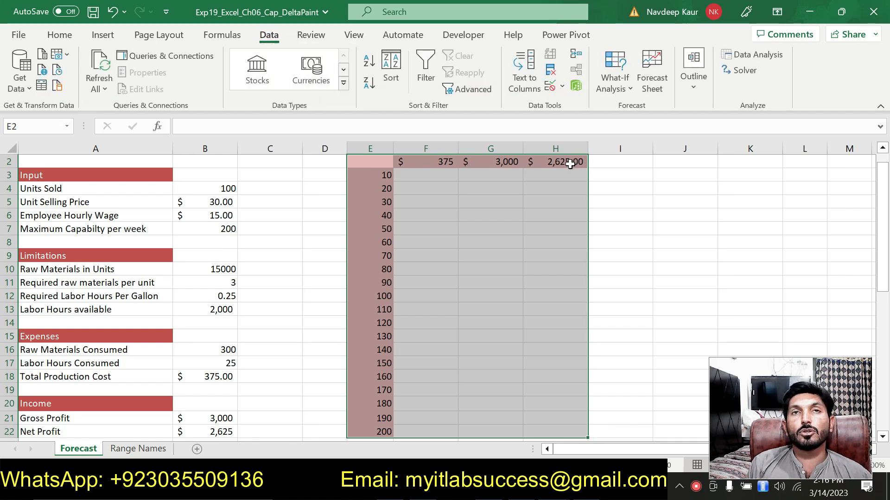
click(620, 89)
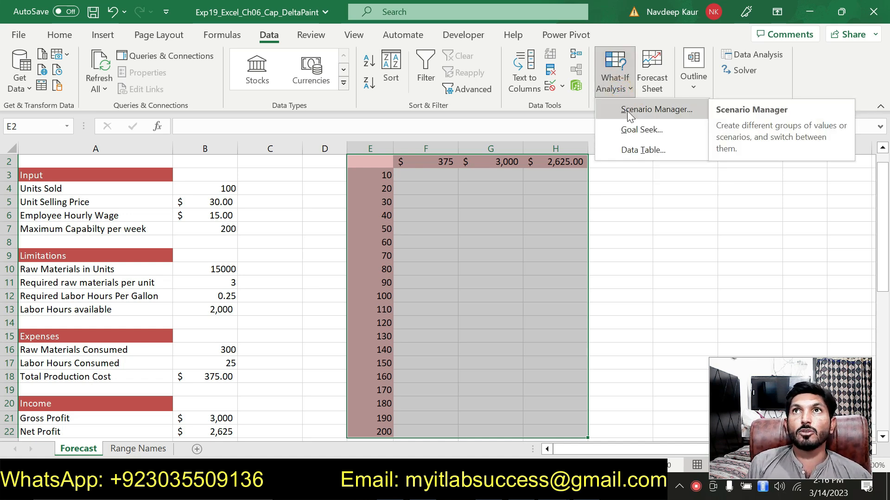
click(637, 151)
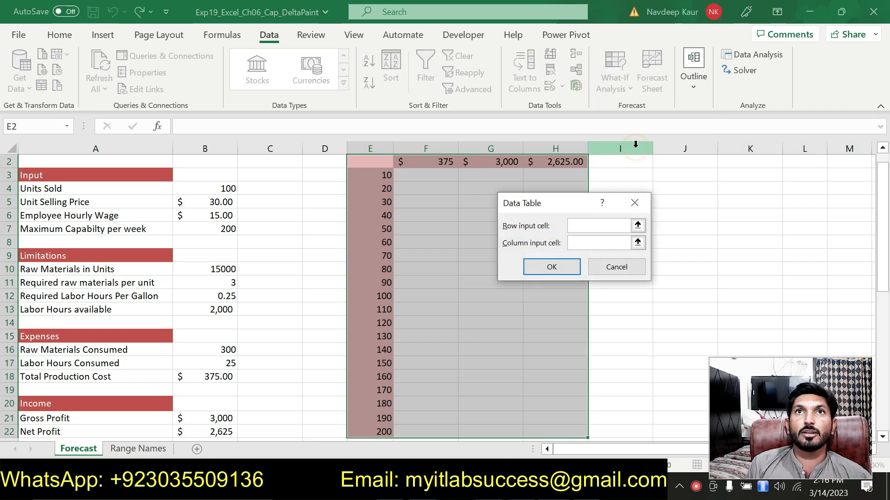
key(alt+Tab)
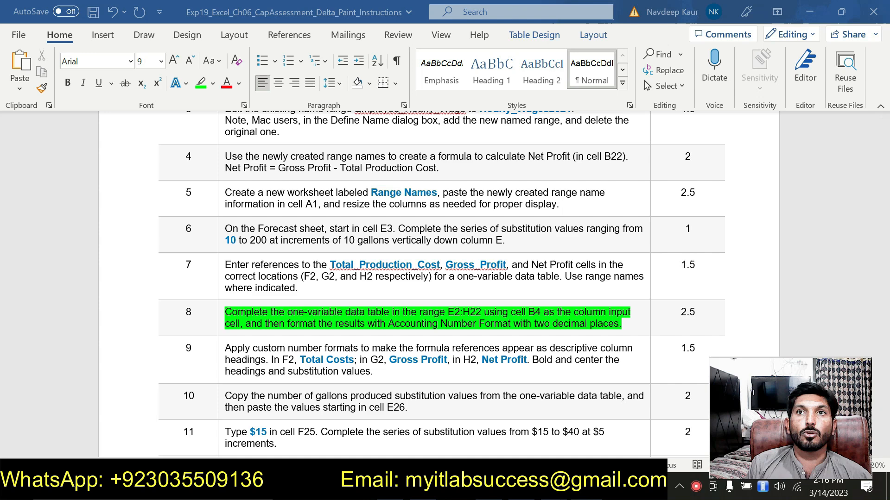
right_click(586, 491)
key(alt+Tab)
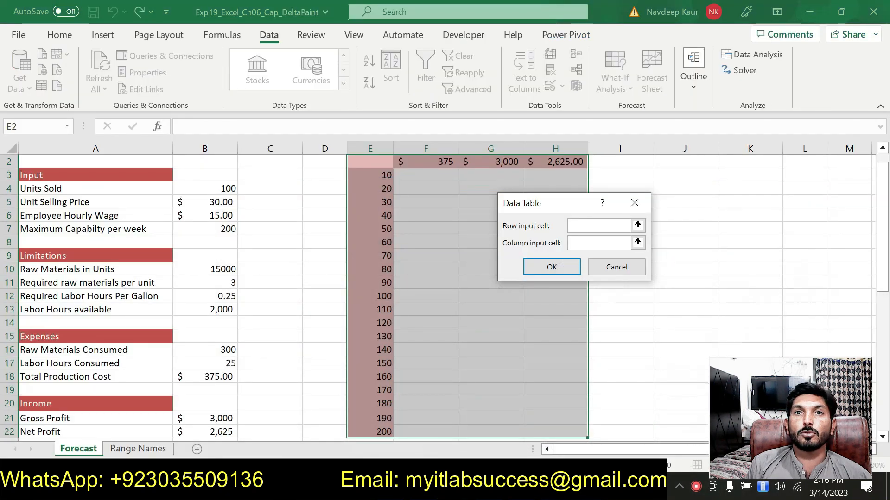
click(582, 243)
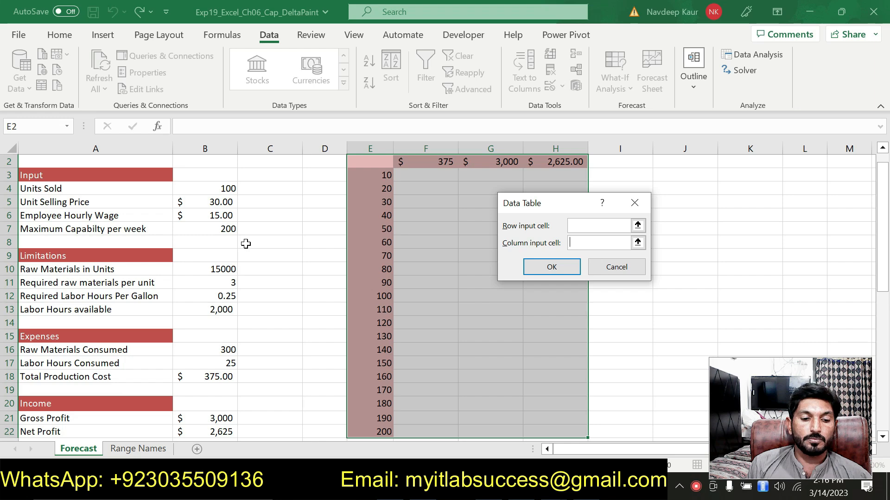
click(225, 188)
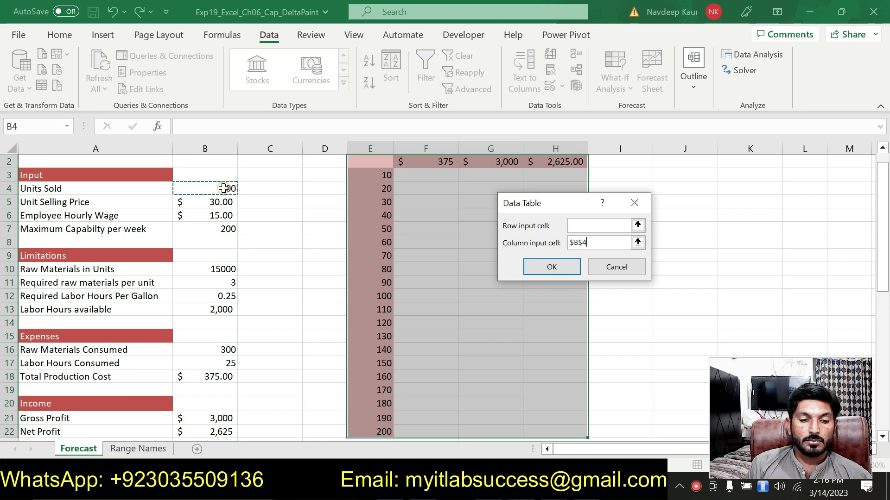
click(532, 263)
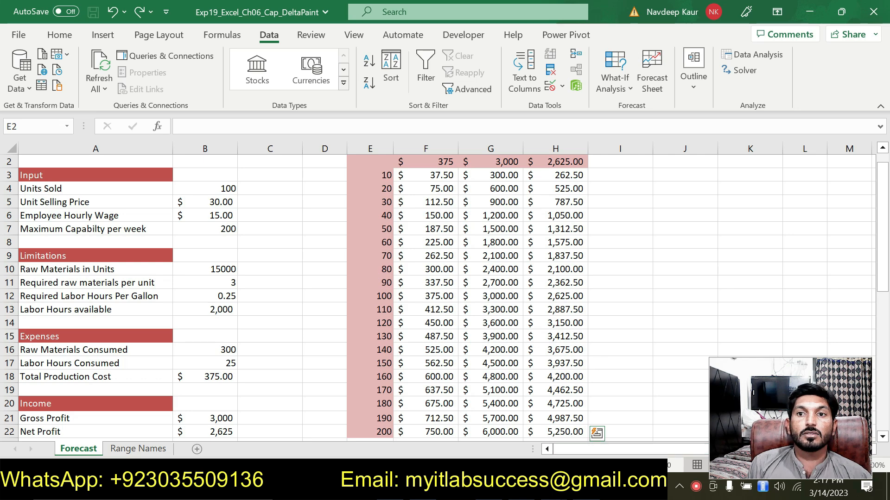
Format the data table results in F3:H22 with Accounting Number Format and two decimal places.
key(alt+Tab)
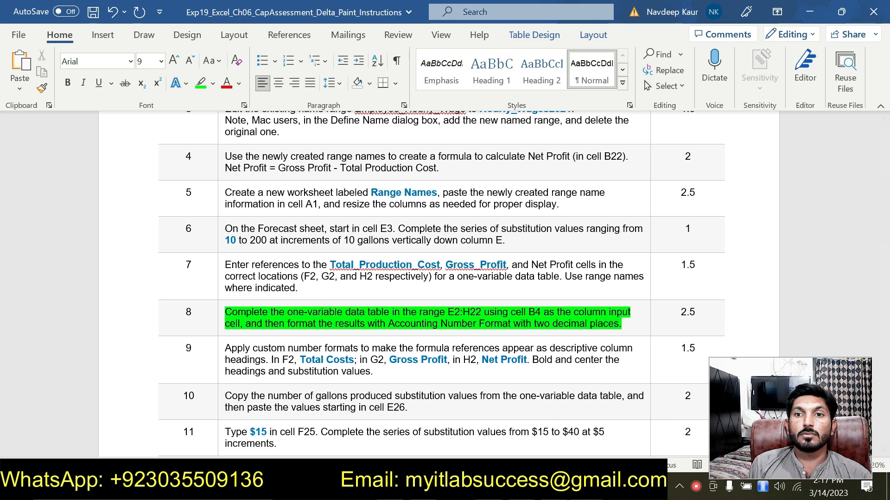
key(alt+Tab)
drag(429, 172, 545, 432)
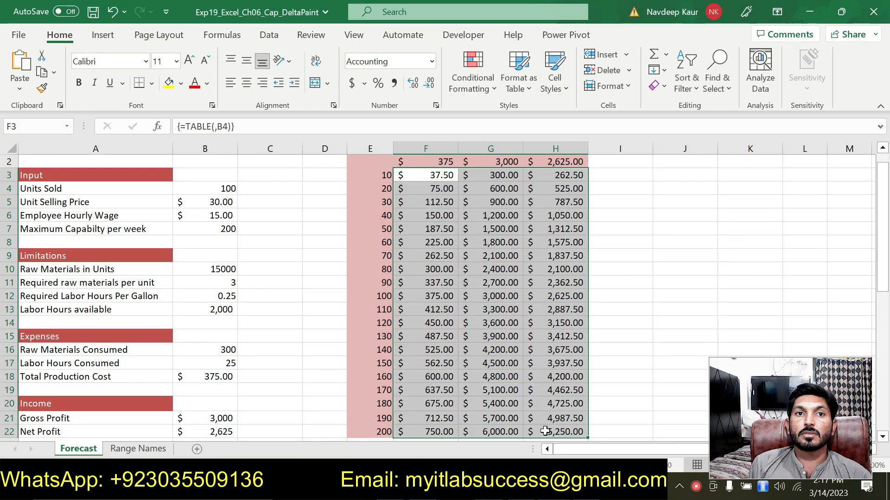
click(435, 105)
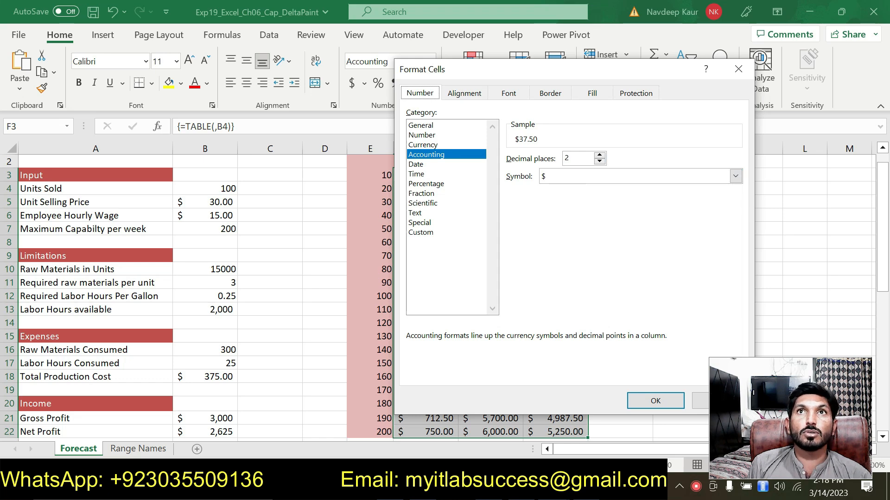
click(645, 401)
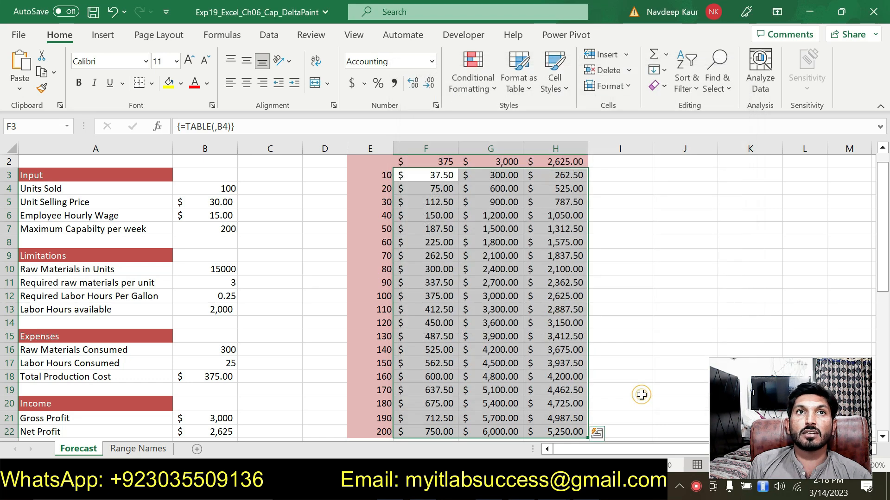
click(633, 255)
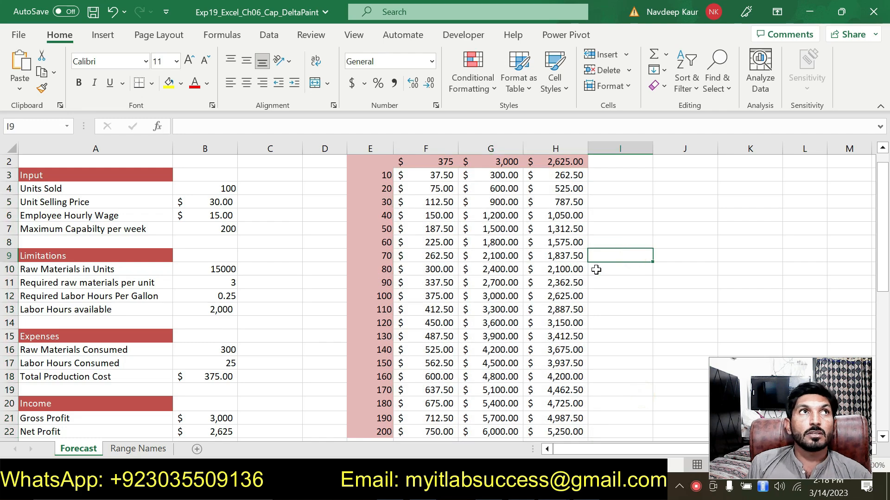
In the instructions document, remove the highlight from step 8 and highlight the step 9 instruction in green.
key(alt+Tab)
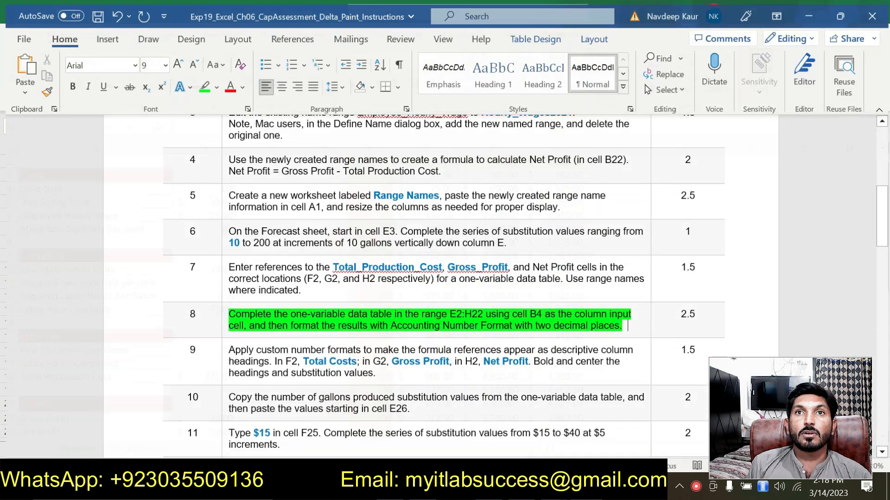
key(alt+Tab)
key(alt+Tab)
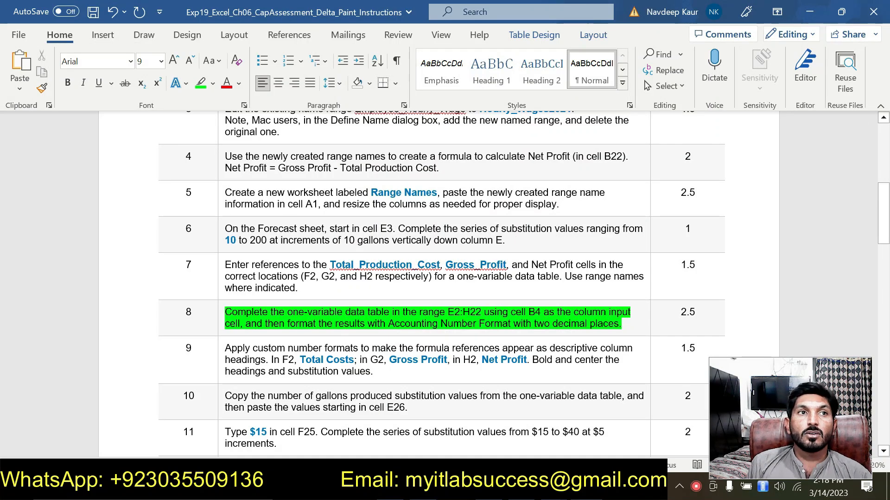
drag(625, 326, 225, 313)
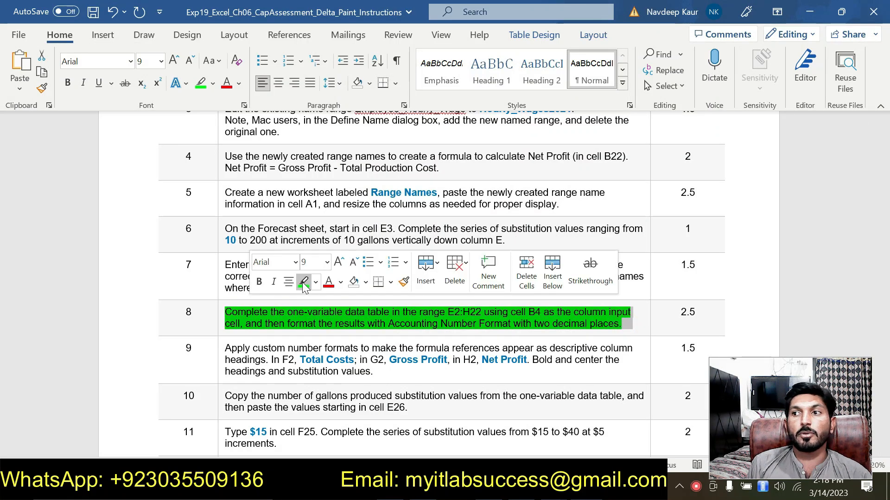
click(302, 282)
click(287, 346)
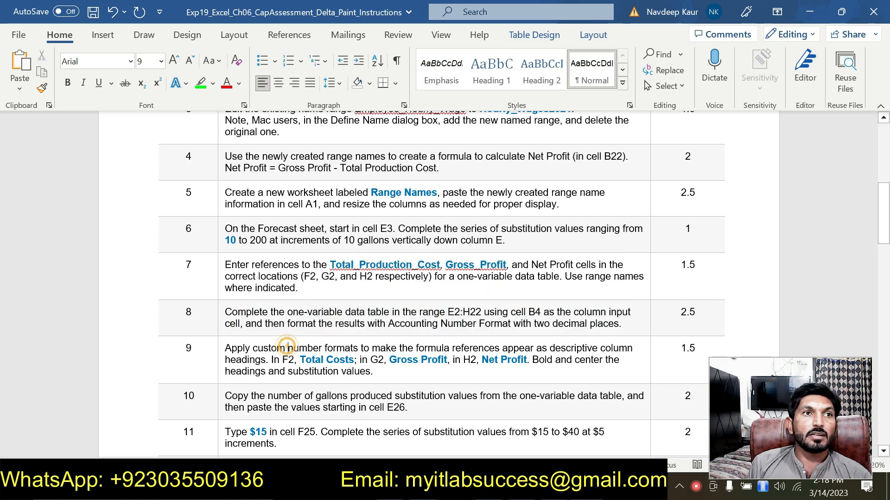
drag(226, 346, 410, 369)
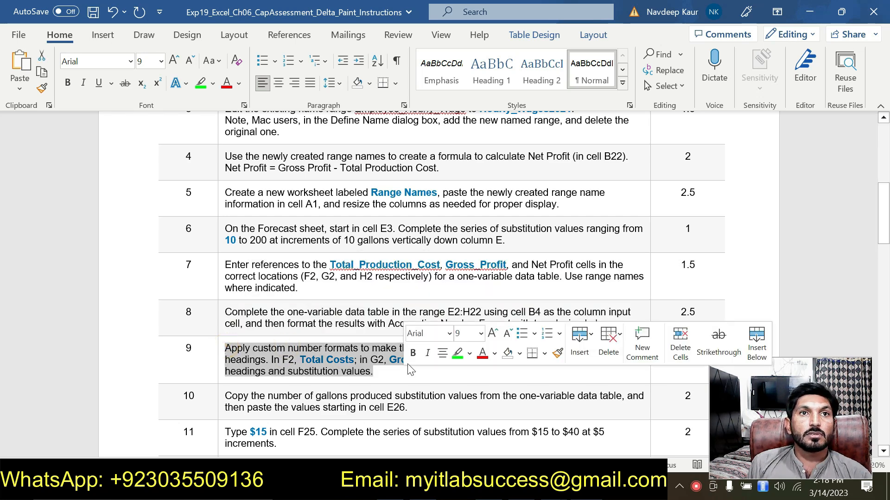
click(458, 355)
click(338, 361)
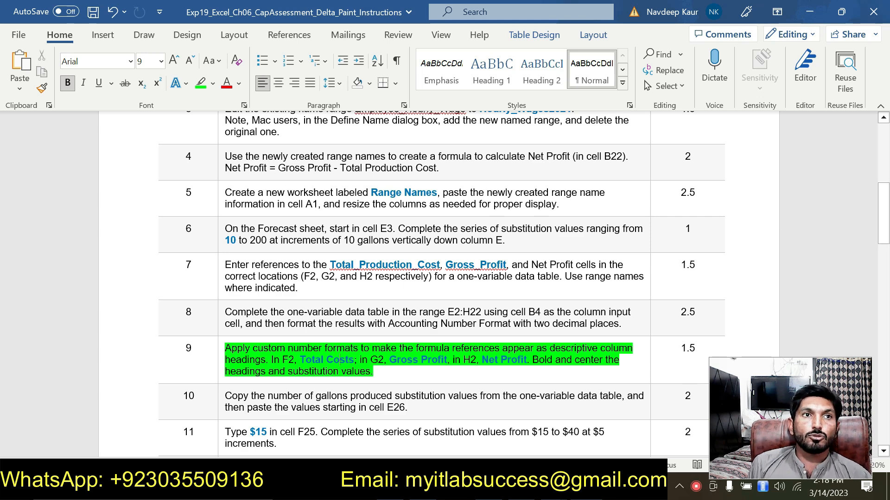
drag(339, 360, 299, 361)
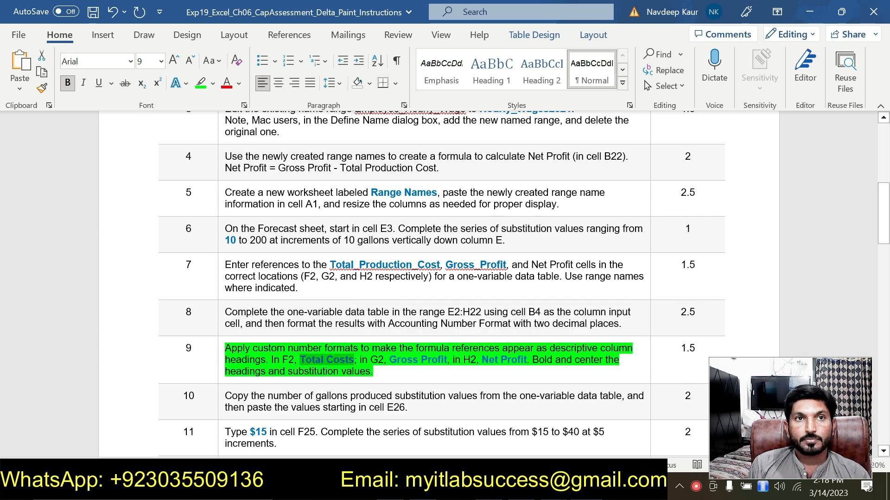
Apply a custom number format "Total Costs" to cell F2 so it displays as a descriptive heading.
key(alt+Tab)
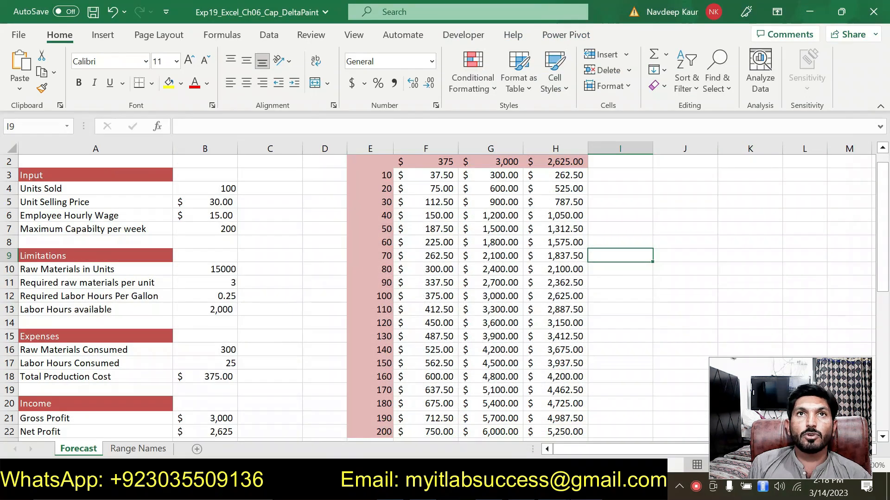
click(438, 162)
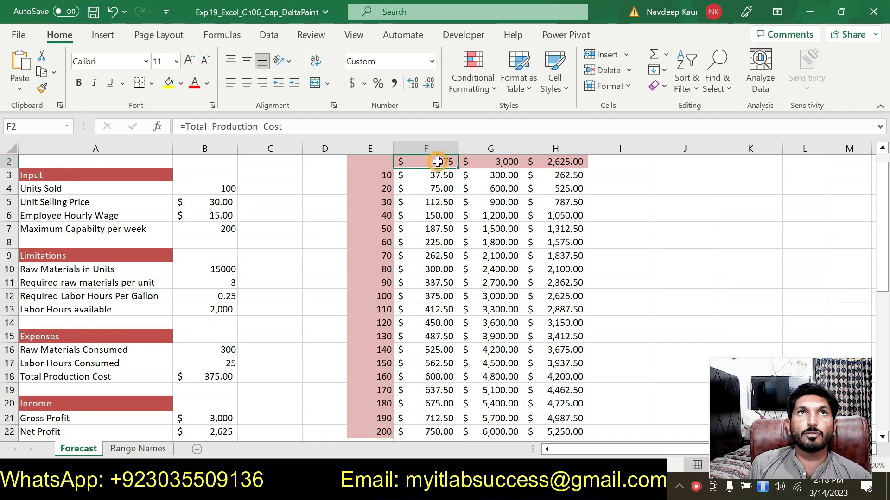
click(436, 106)
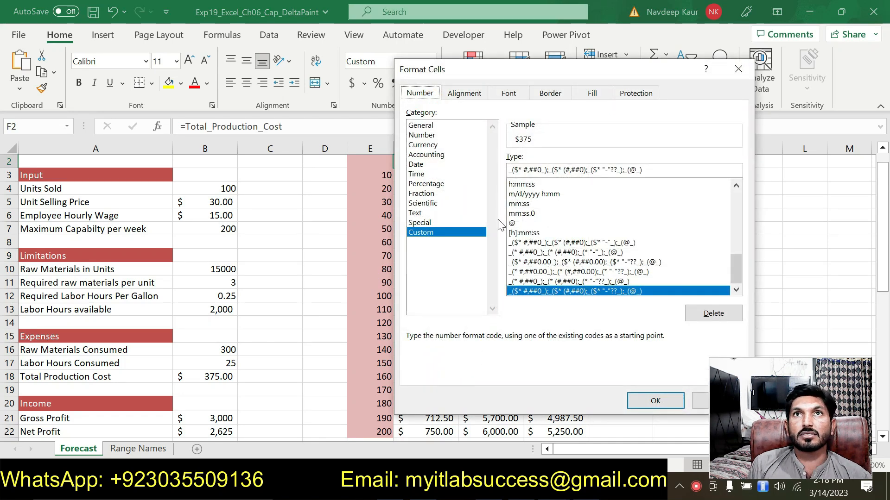
click(738, 196)
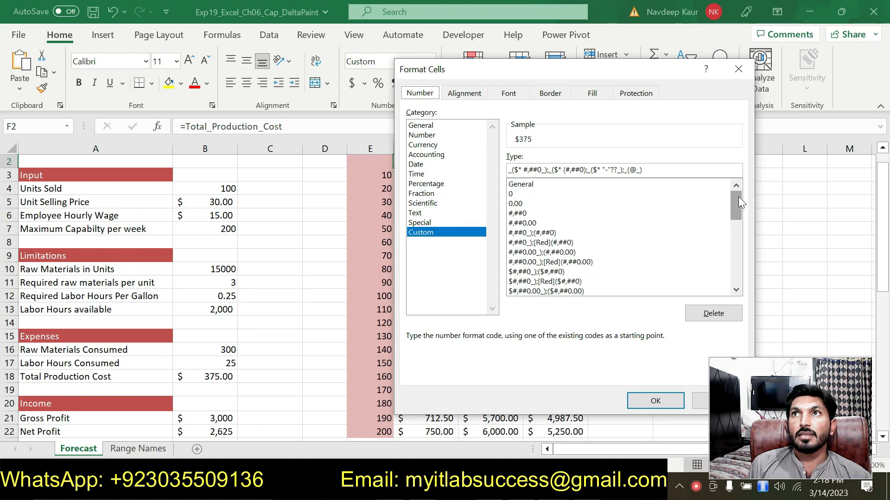
click(547, 185)
double_click(533, 170)
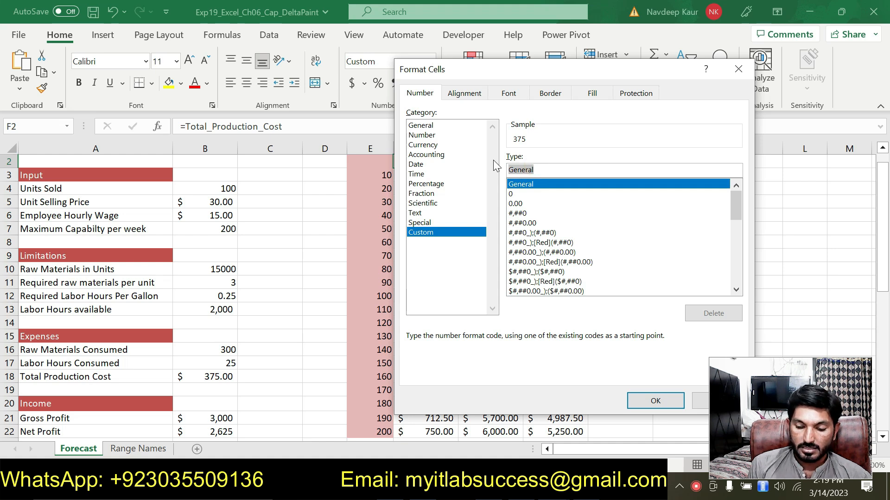
text(")
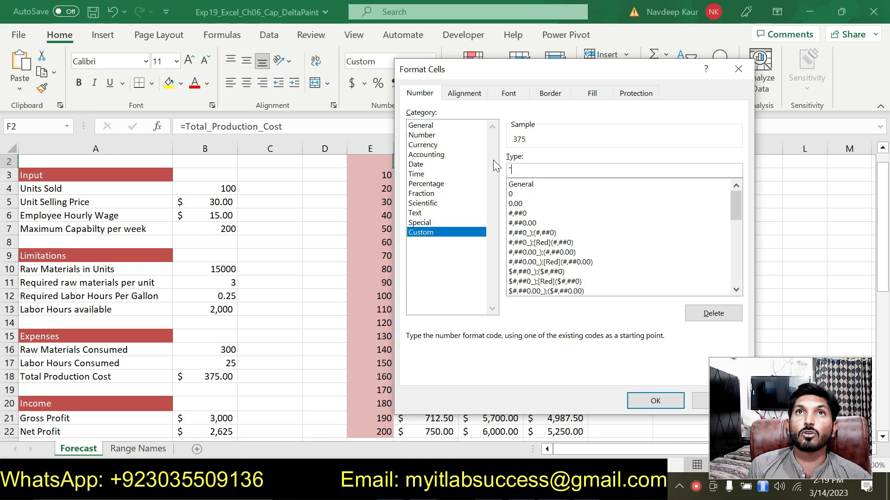
text(Total Costs)
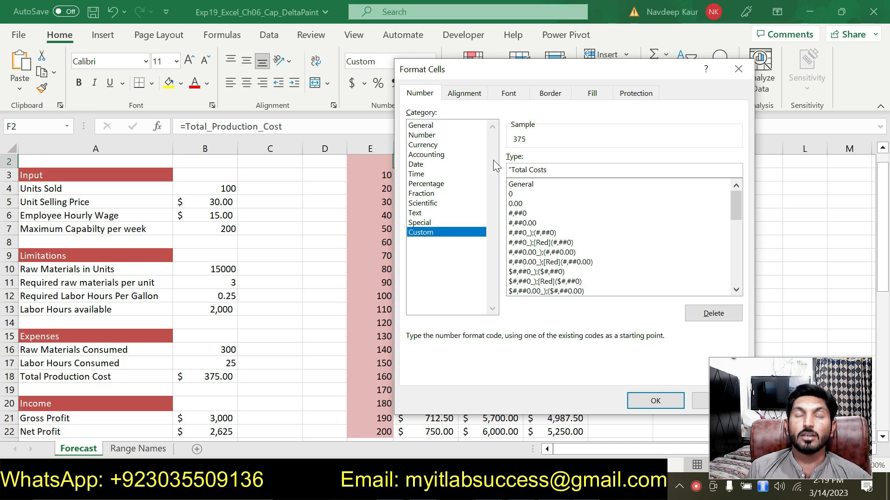
text(")
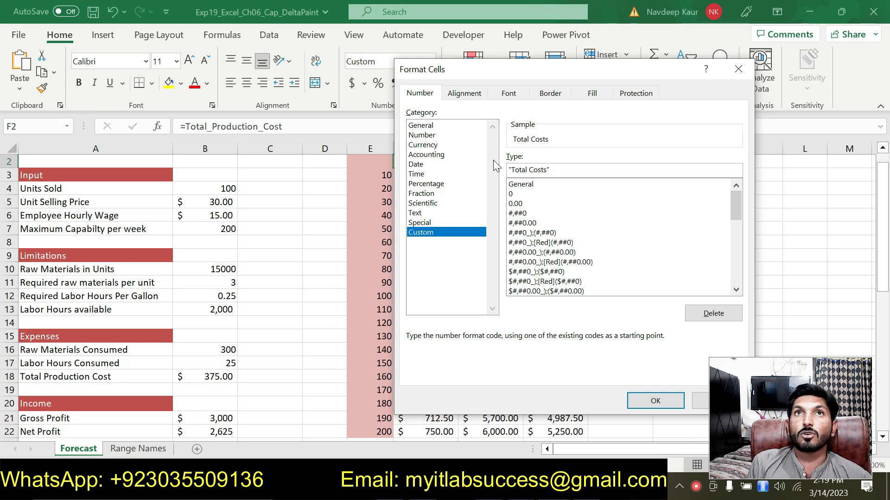
click(654, 401)
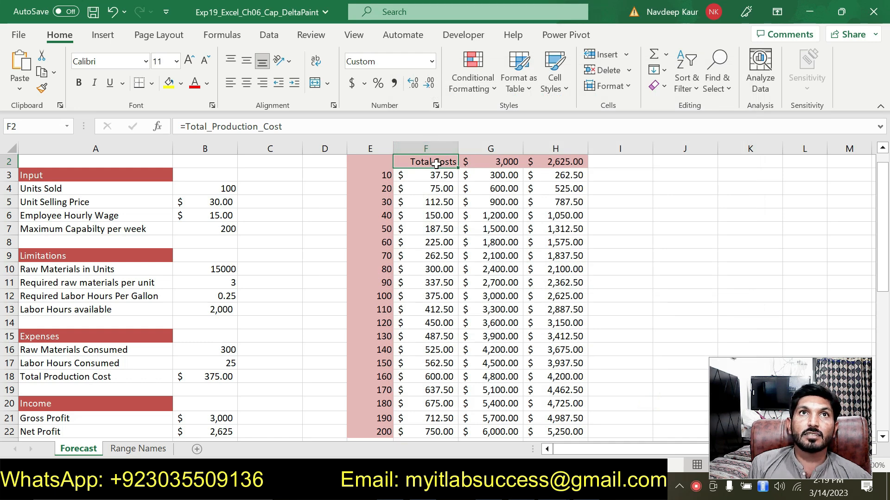
Apply the custom number format "Gross Profit" to cell G2 so it displays as a descriptive heading.
key(alt+Tab)
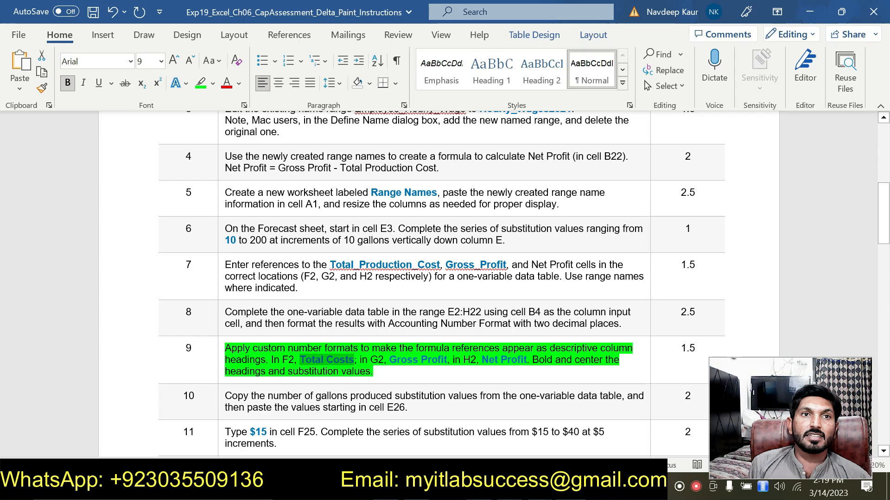
drag(389, 360, 447, 360)
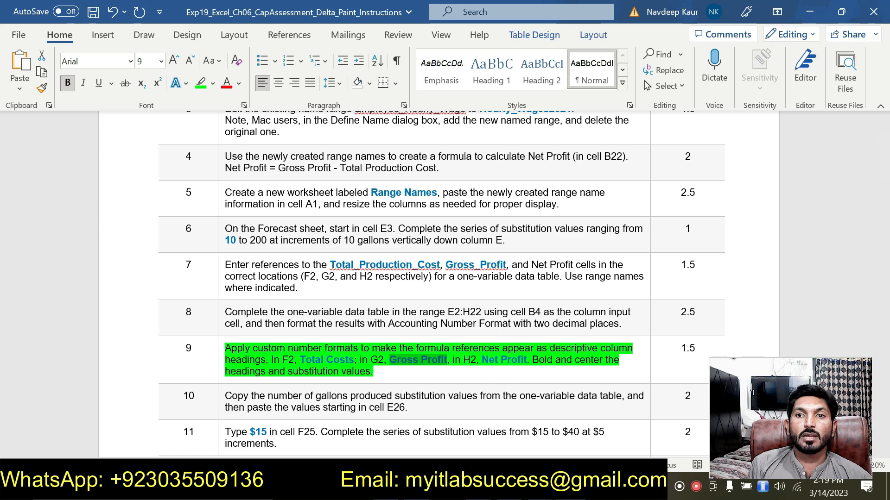
key(alt+Tab)
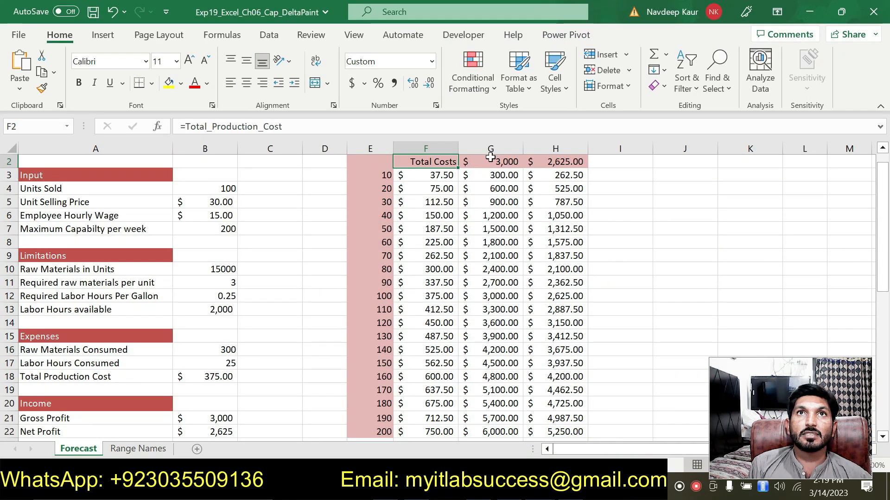
click(492, 158)
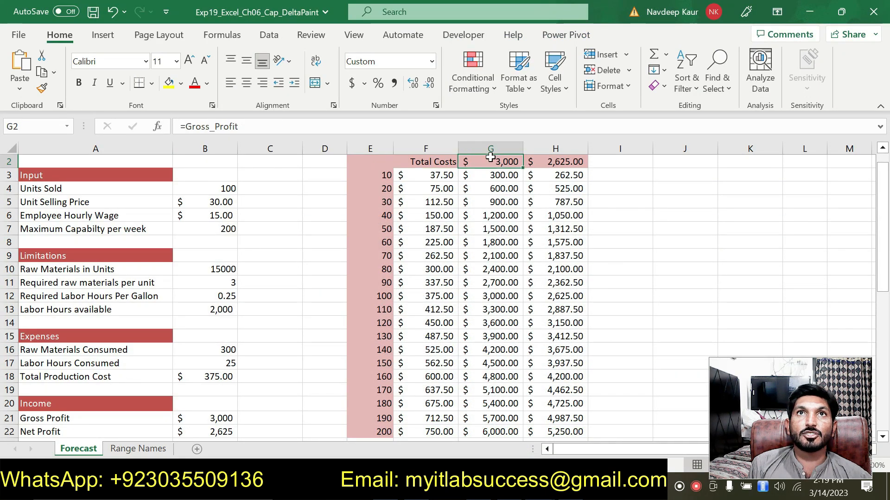
click(436, 106)
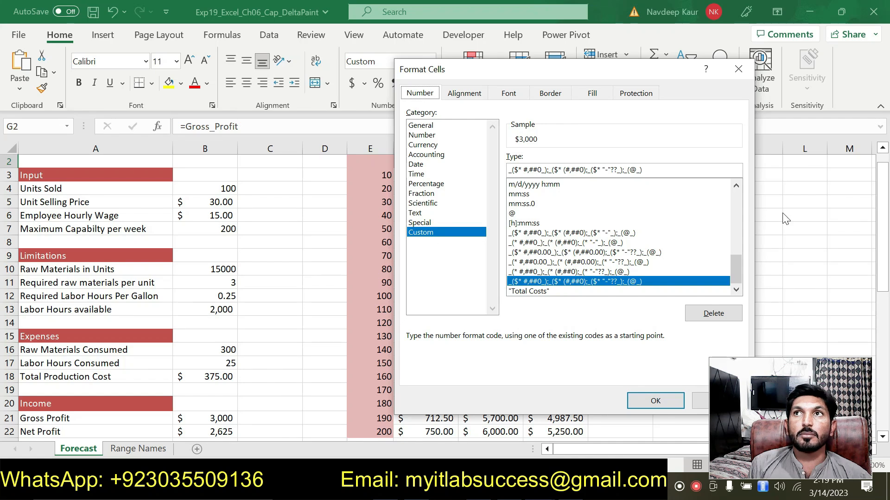
click(736, 199)
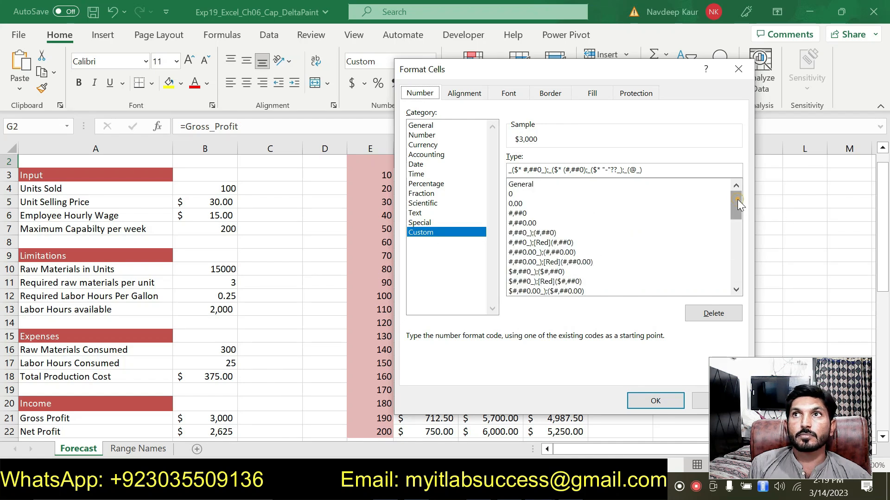
click(555, 184)
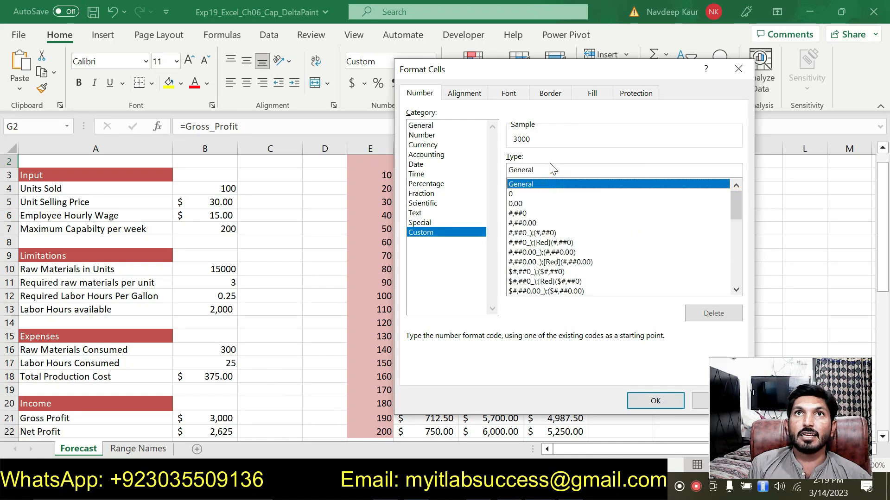
double_click(552, 168)
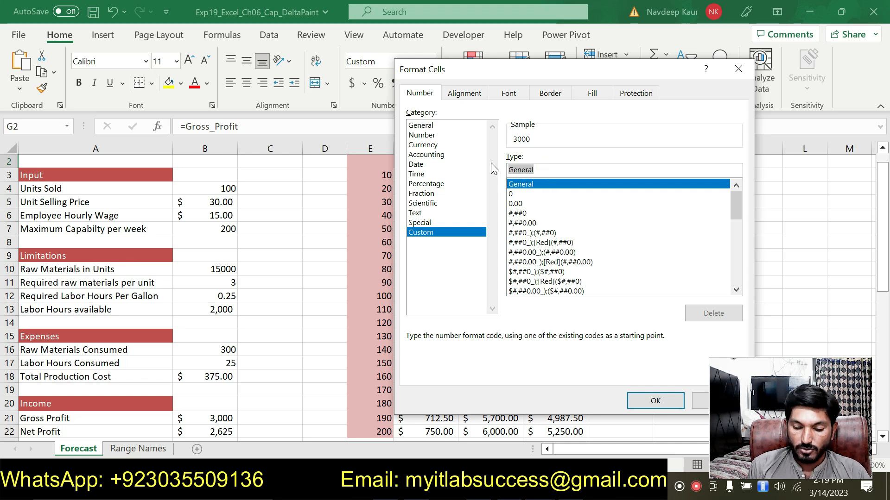
text("Gross Profit")
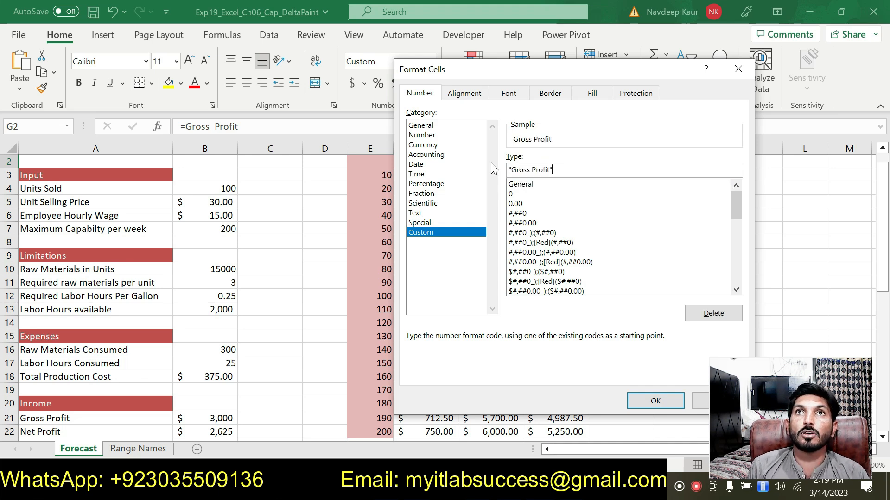
click(653, 400)
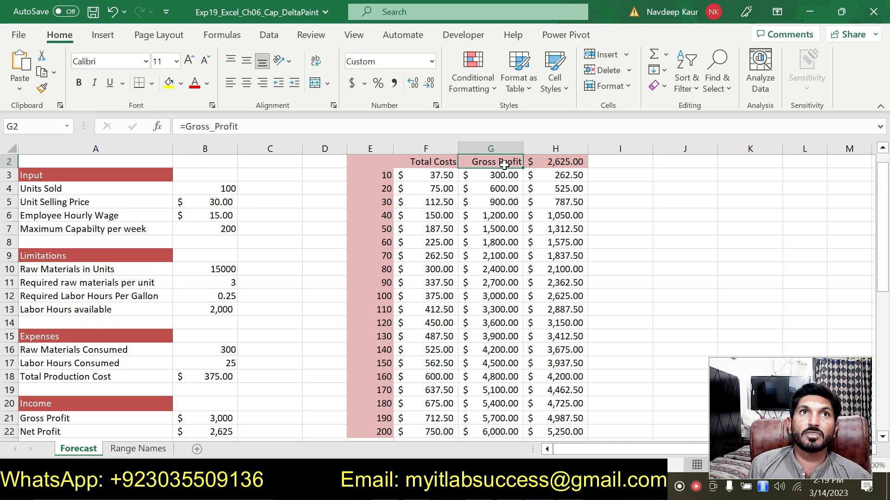
Apply the custom number format "Net Profit" to cell H2 so it displays as a descriptive heading.
key(alt+Tab)
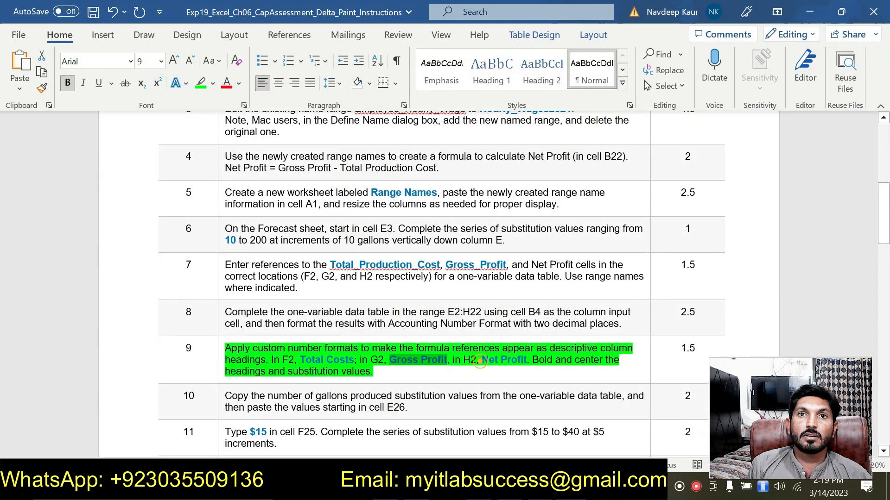
drag(481, 362, 526, 361)
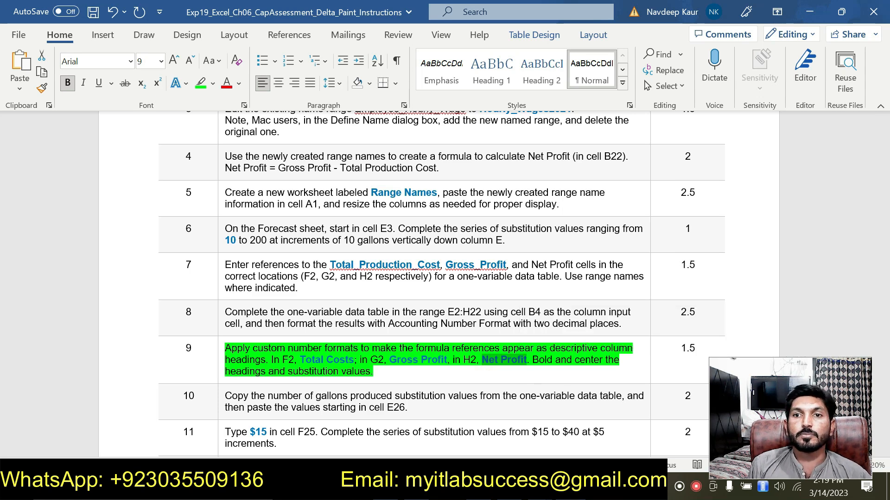
key(alt+Tab)
click(551, 162)
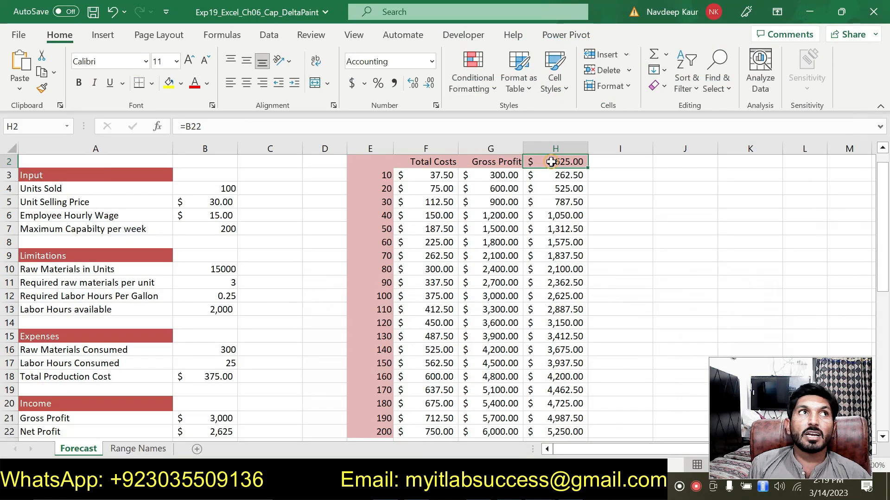
click(439, 107)
click(431, 233)
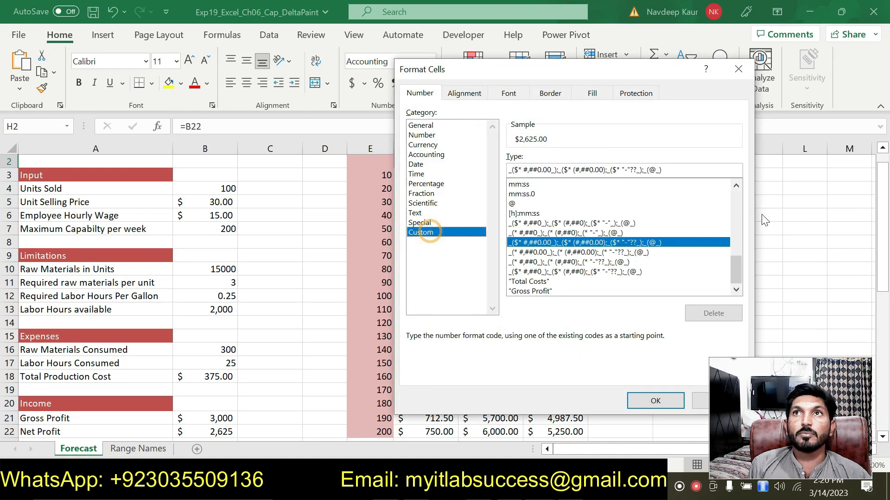
drag(737, 268, 740, 207)
click(739, 201)
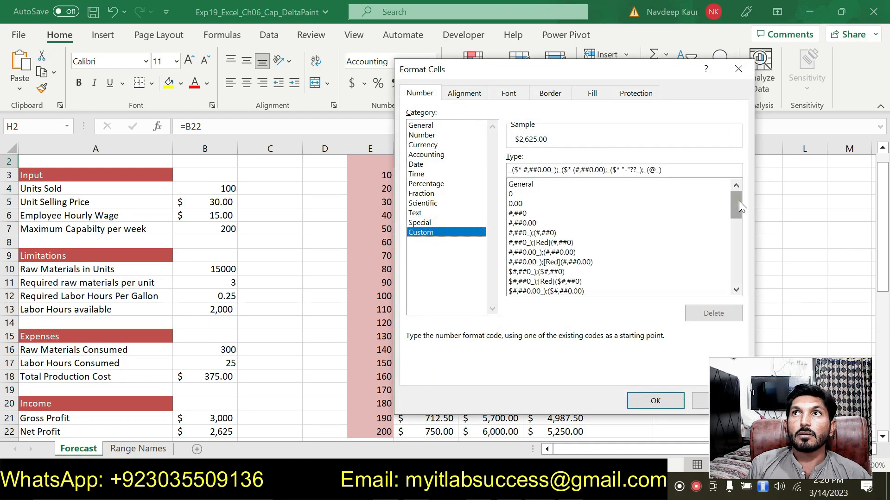
click(535, 184)
double_click(524, 170)
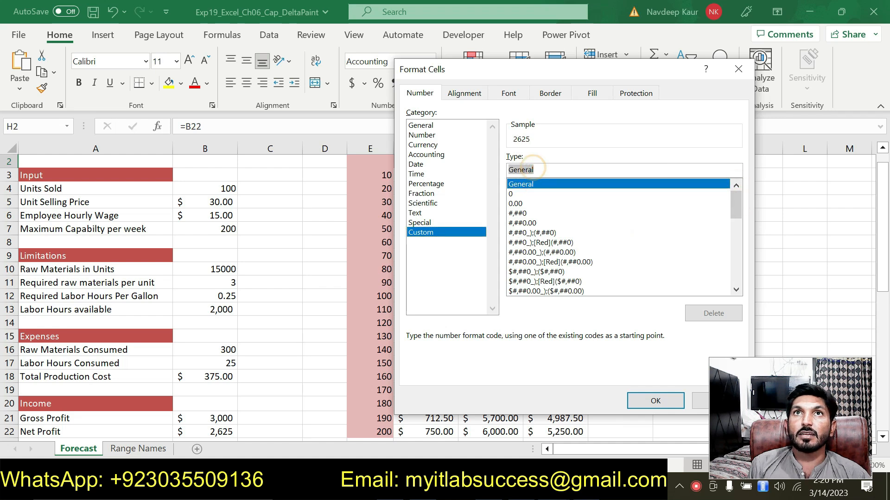
text("Net Profit")
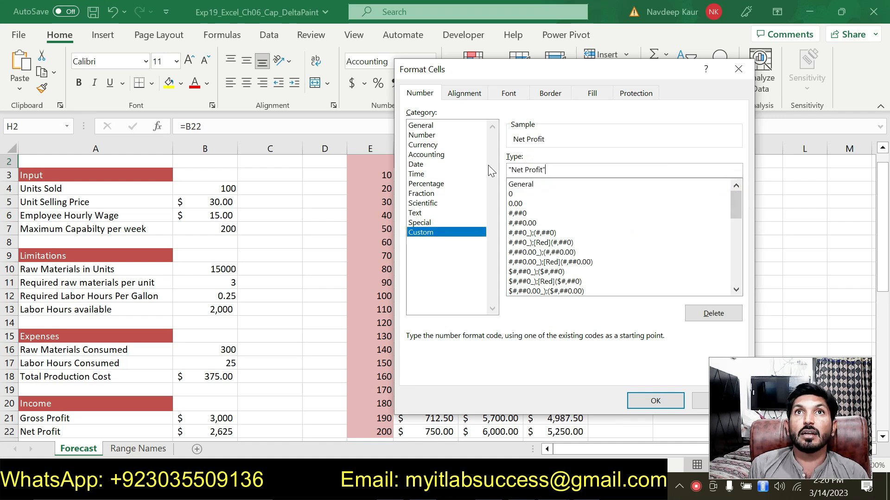
click(647, 403)
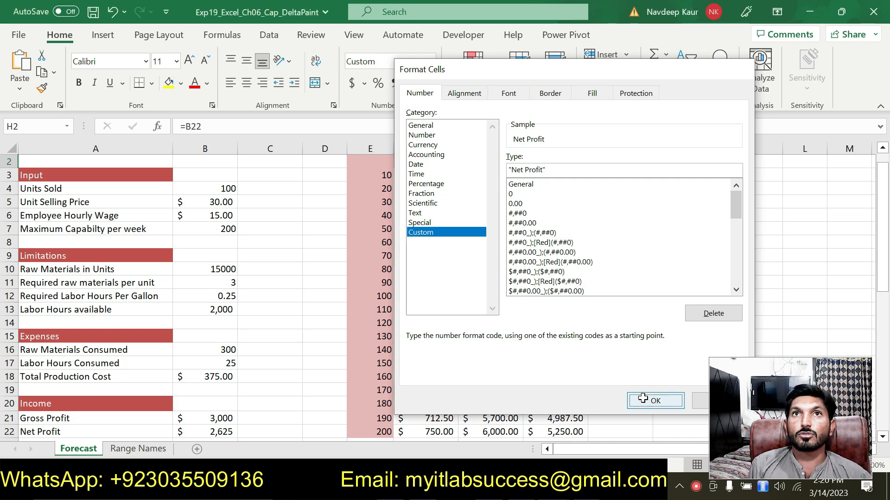
Bold and center the data table headings in F2:H2.
key(alt+Tab)
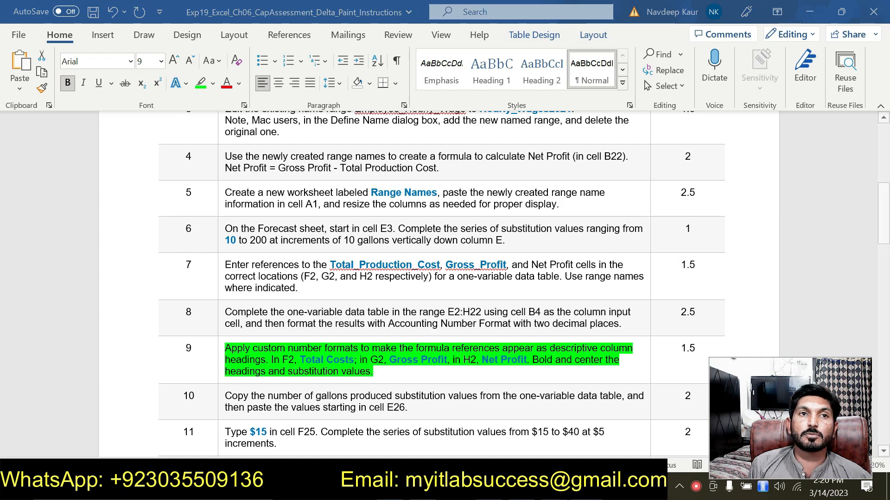
key(alt+Tab)
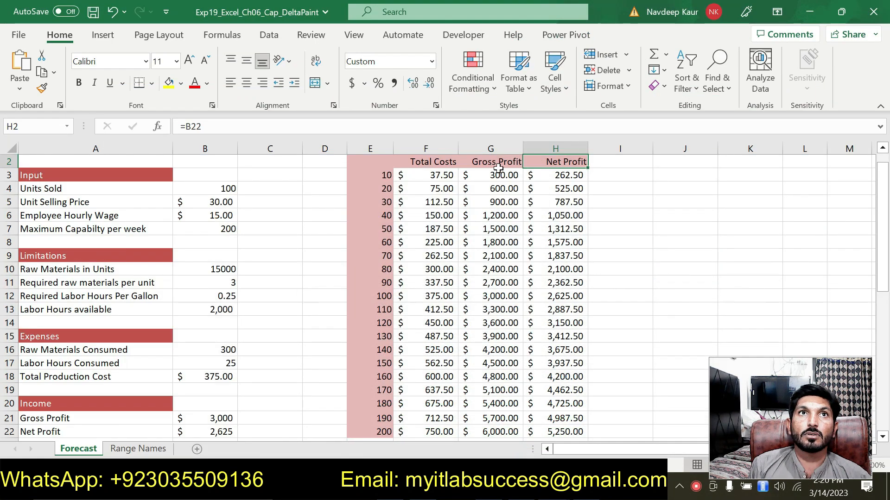
click(407, 158)
drag(407, 158, 545, 161)
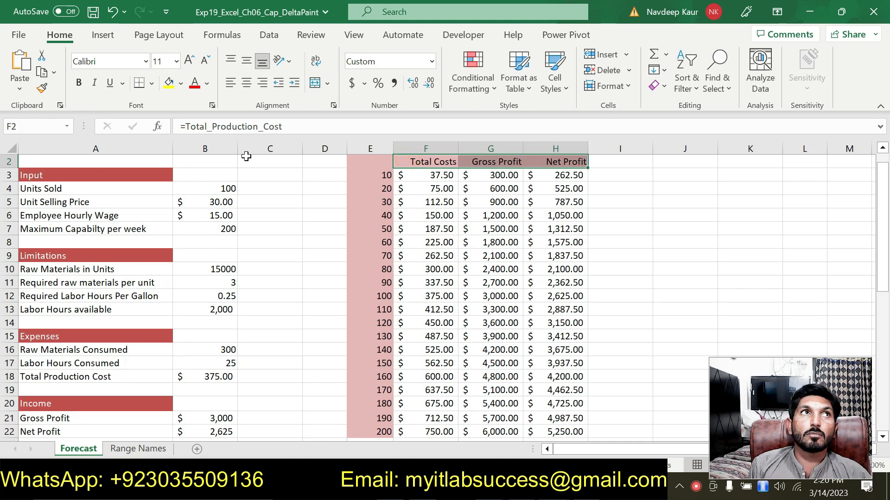
click(79, 84)
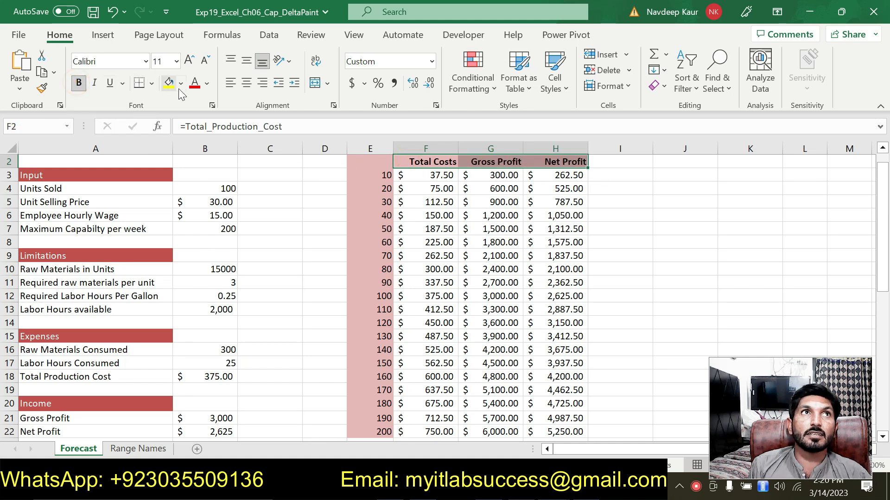
click(246, 81)
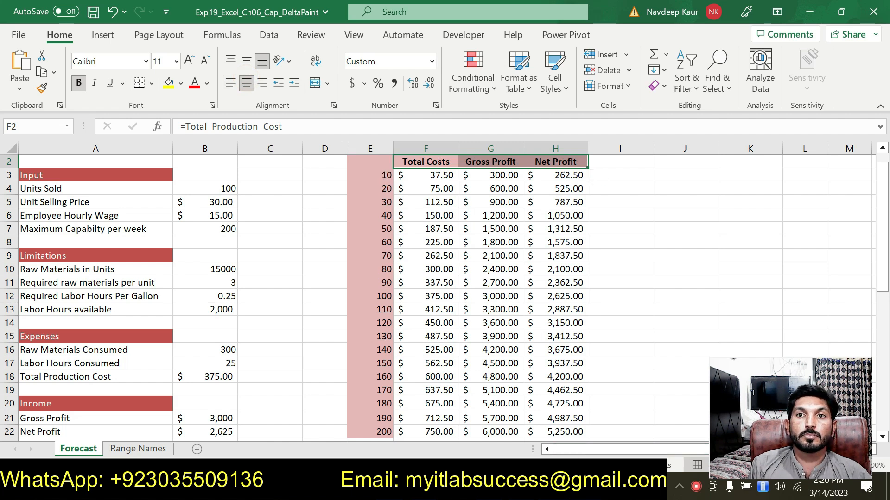
In the instructions document, remove the highlight from the step 9 instruction.
key(alt+Tab)
click(399, 374)
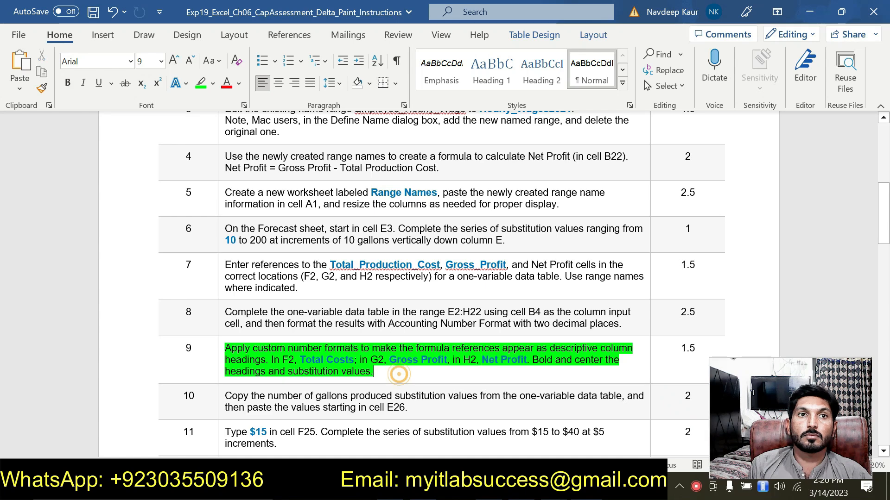
key(alt+Tab)
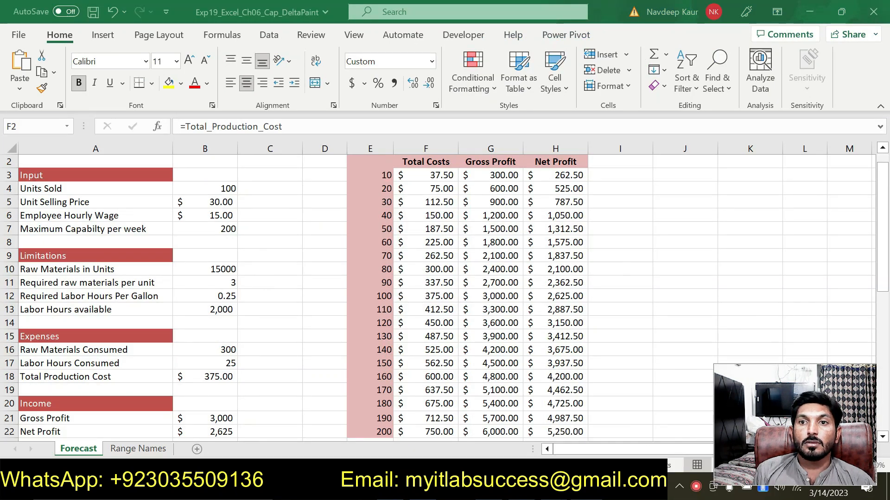
key(alt+Tab)
drag(376, 372, 225, 348)
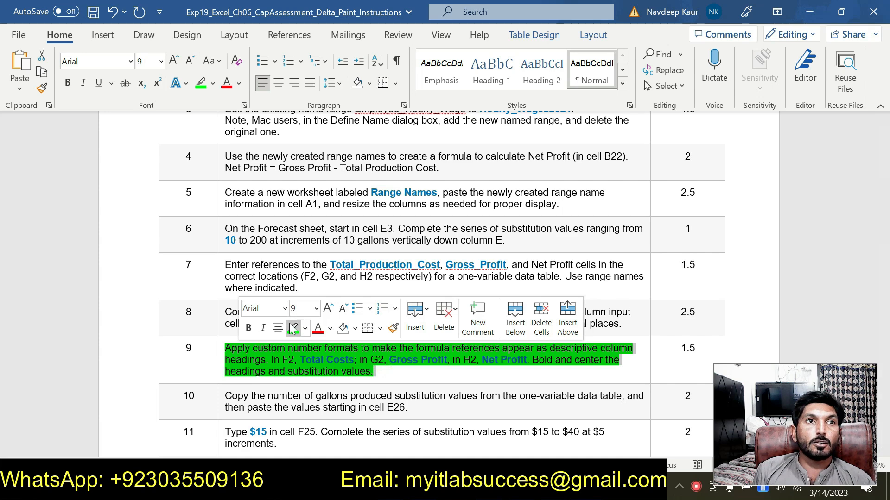
click(292, 326)
click(399, 371)
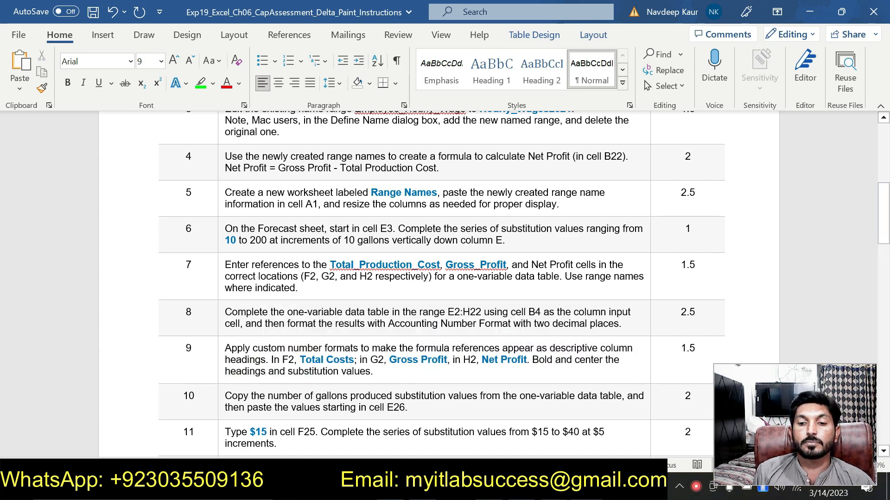
Highlight the step 10 instruction in green in the instructions document.
scroll(417, 250, down, 3)
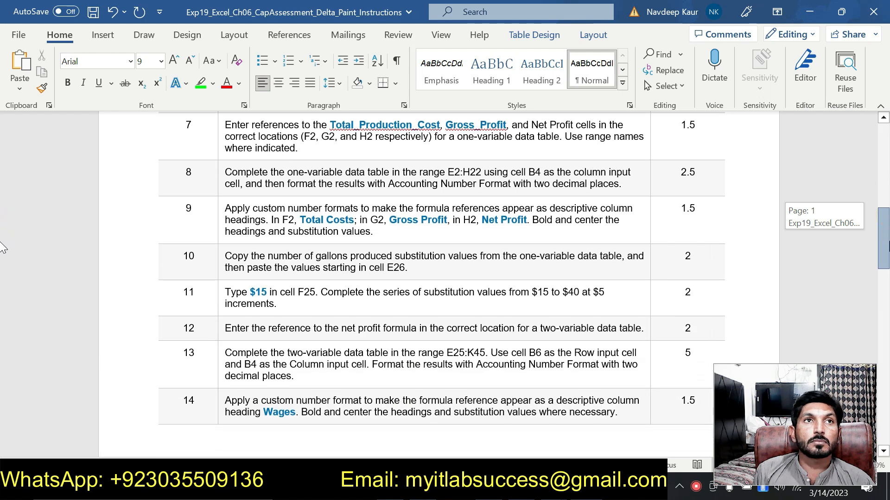
drag(408, 267, 229, 255)
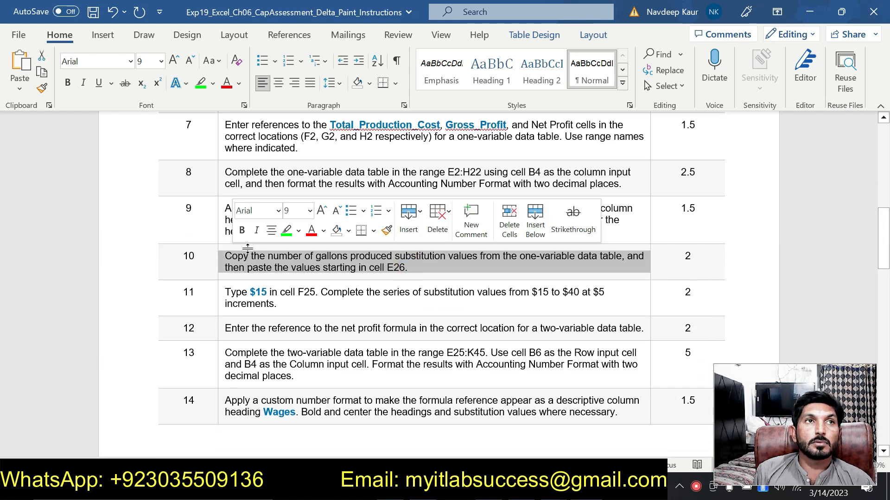
click(286, 231)
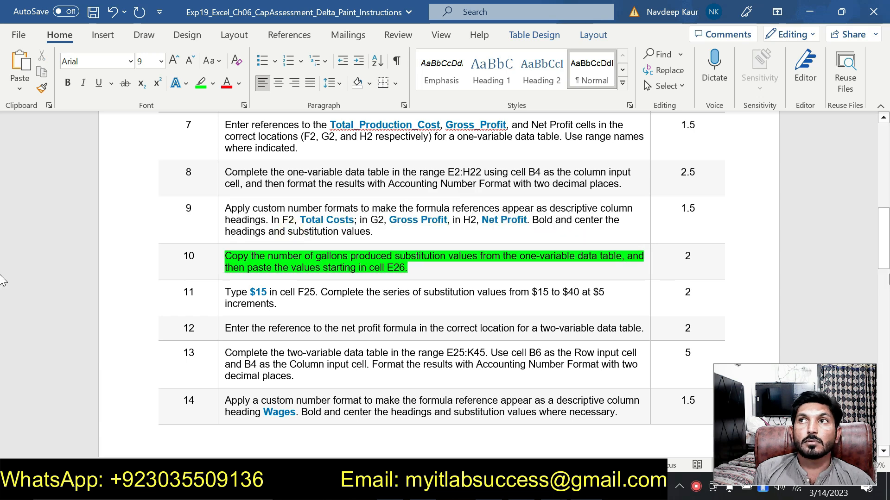
mouse_move(889, 256)
mouse_down()
mouse_move(888, 379)
mouse_move(888, 260)
mouse_up()
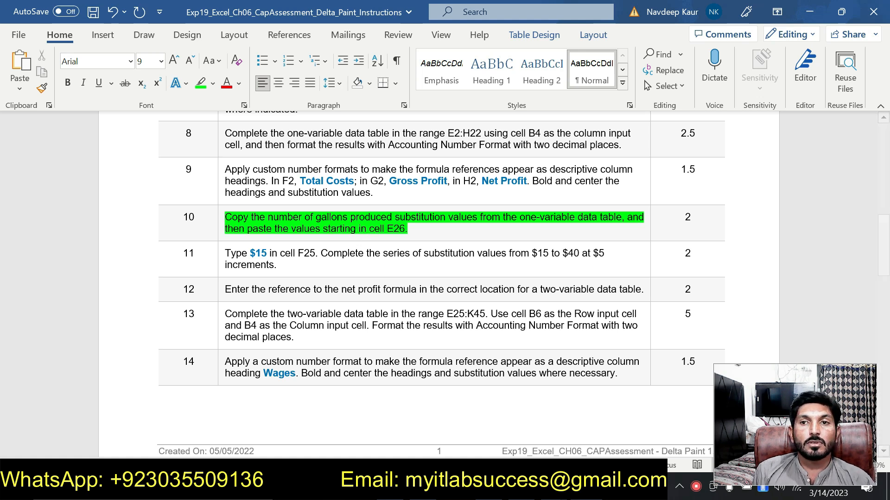
Copy the gallon substitution values in E3:E22 of the one-variable data table.
click(554, 487)
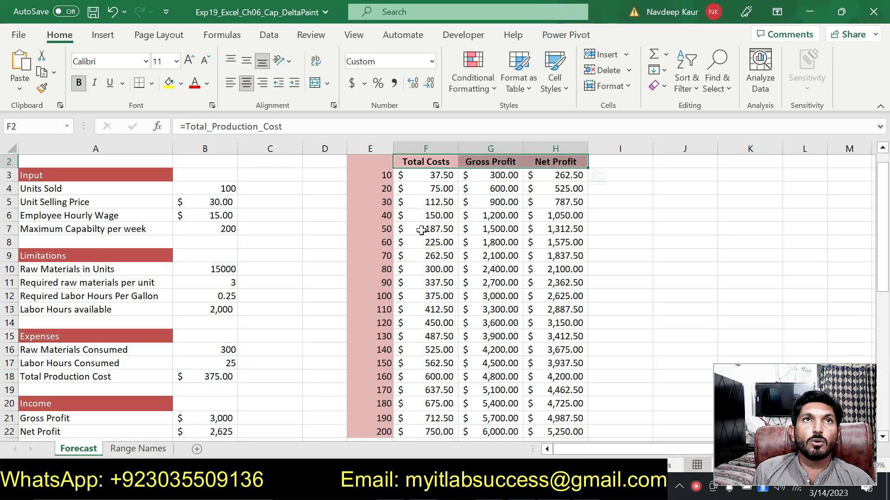
drag(382, 173, 380, 403)
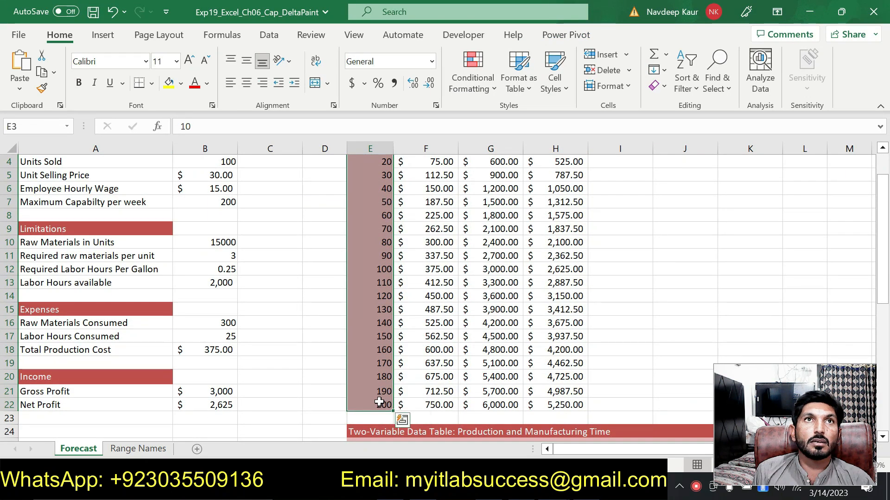
click(46, 79)
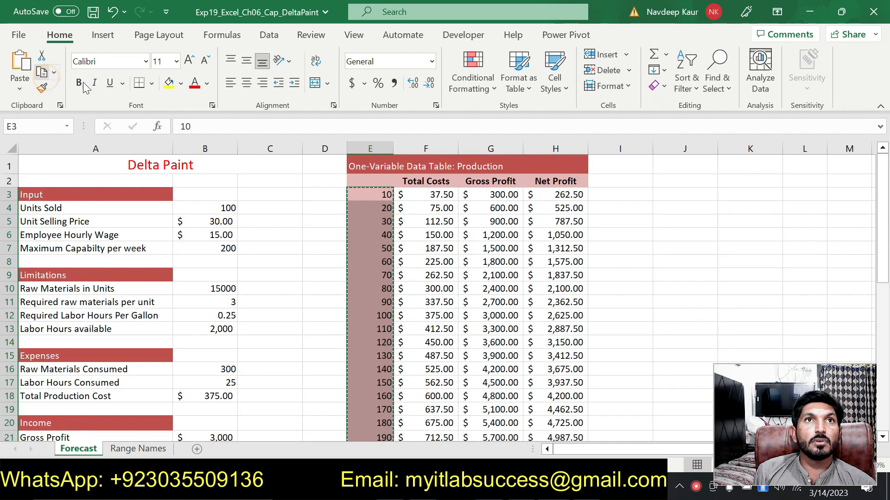
drag(883, 231, 889, 354)
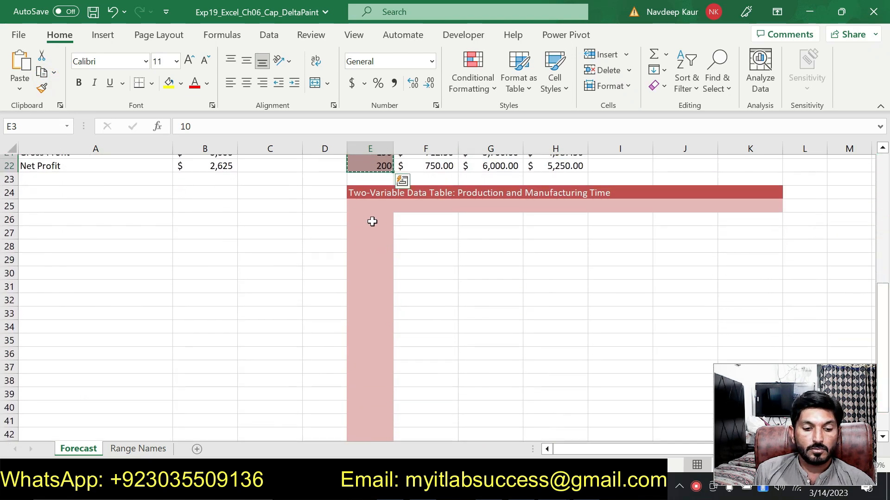
Paste the copied gallon substitution values starting in cell E26 for the two-variable data table.
click(372, 221)
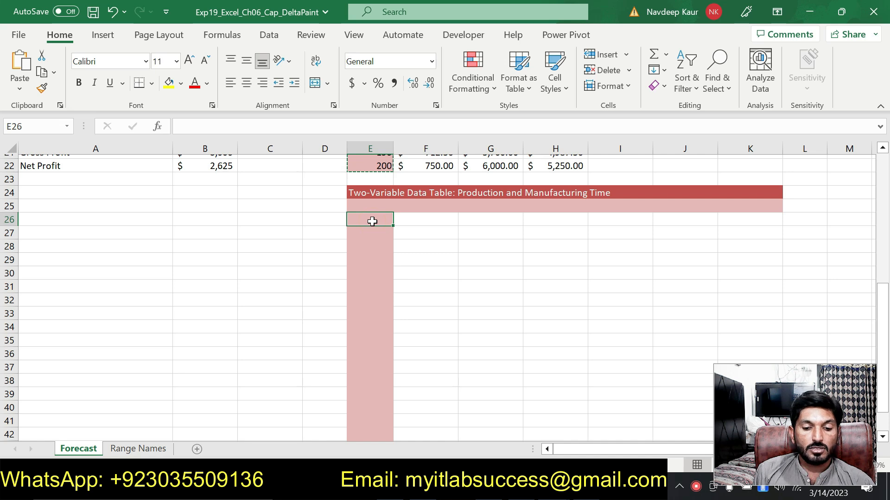
click(19, 63)
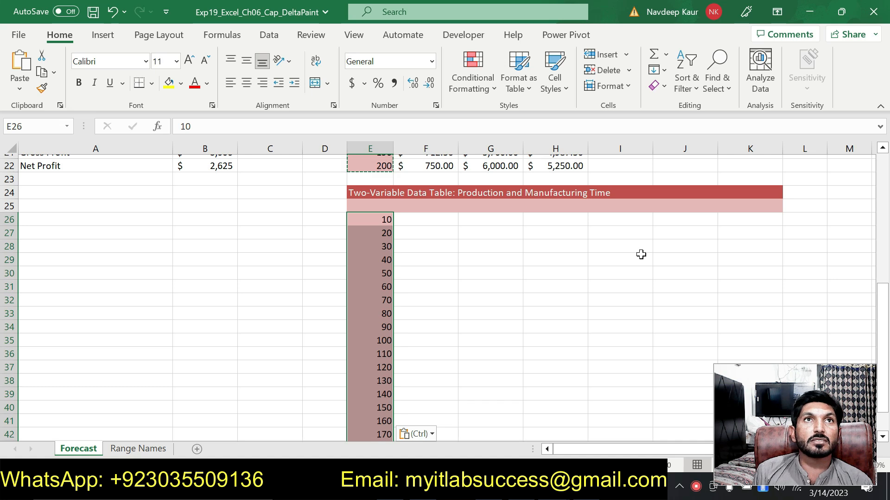
key(Escape)
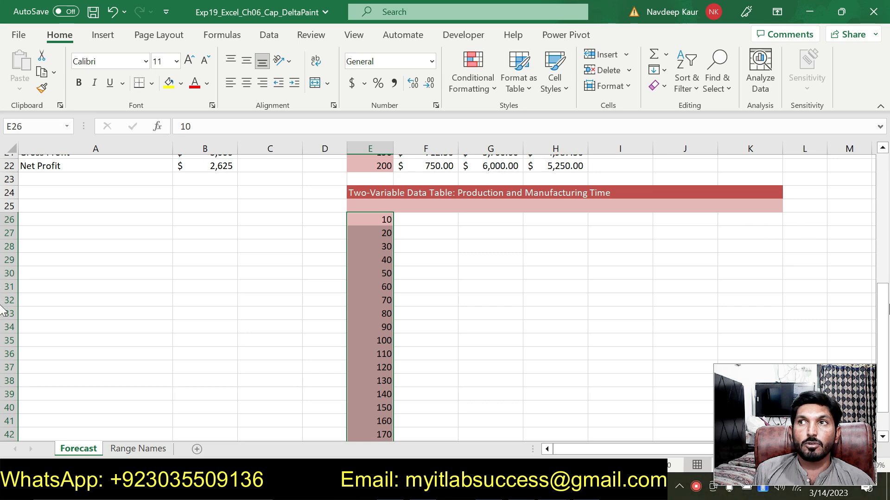
drag(884, 320, 886, 342)
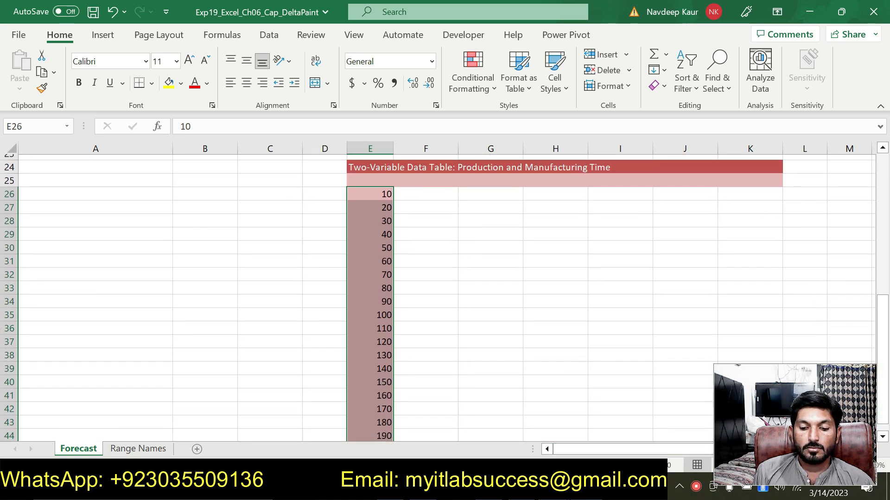
In the instructions document, remove the highlight from the step 10 instruction.
key(alt+Tab)
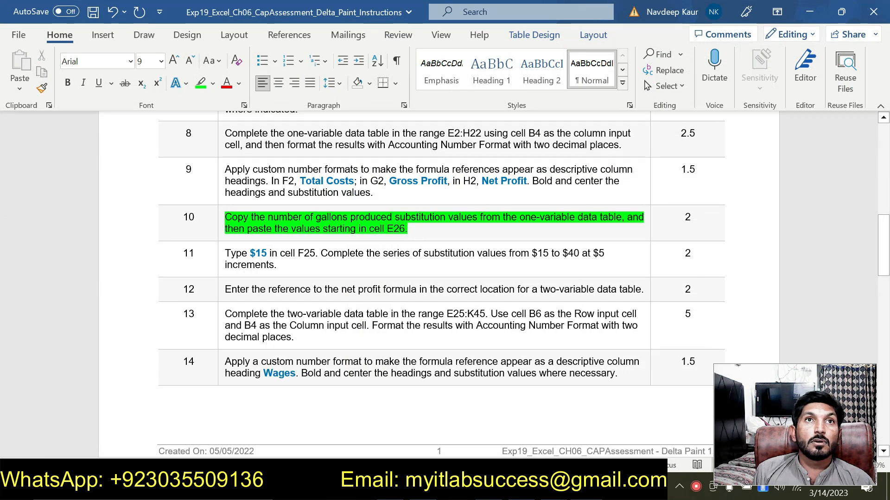
drag(418, 232, 225, 218)
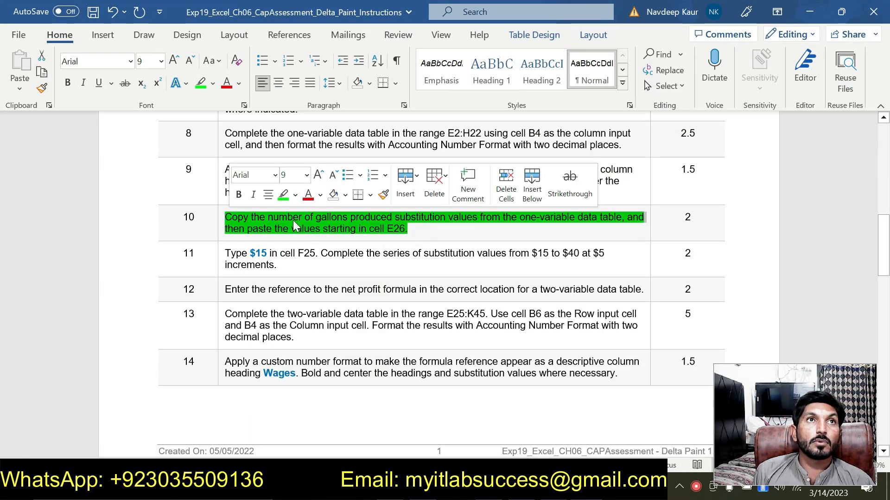
click(283, 201)
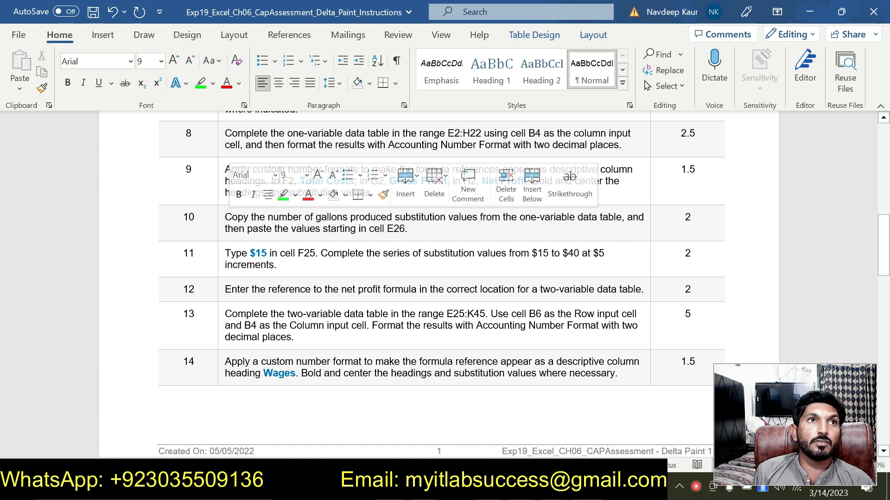
Copy $15 from the step 11 instruction and enter it in cell F25.
drag(263, 253, 252, 253)
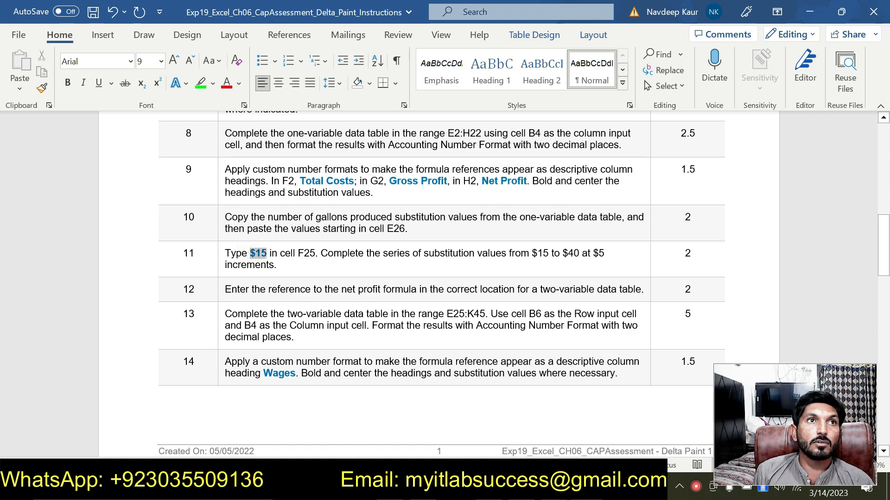
key(ctrl+c)
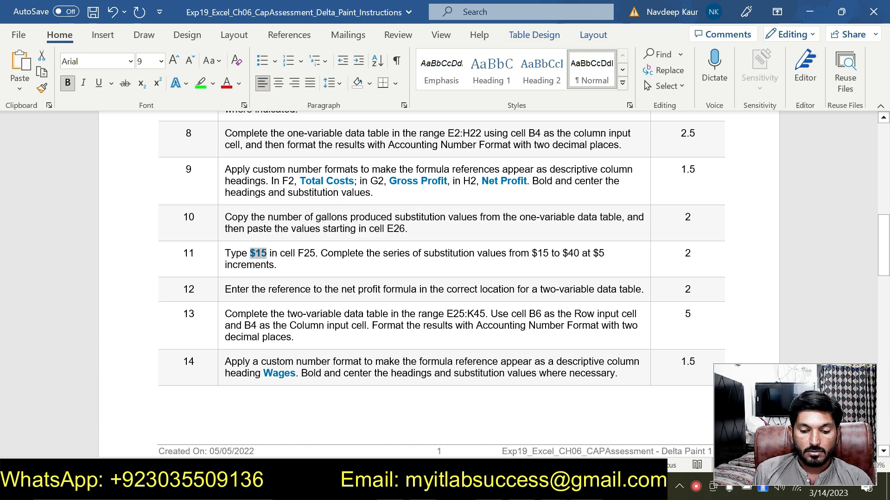
key(alt+Tab)
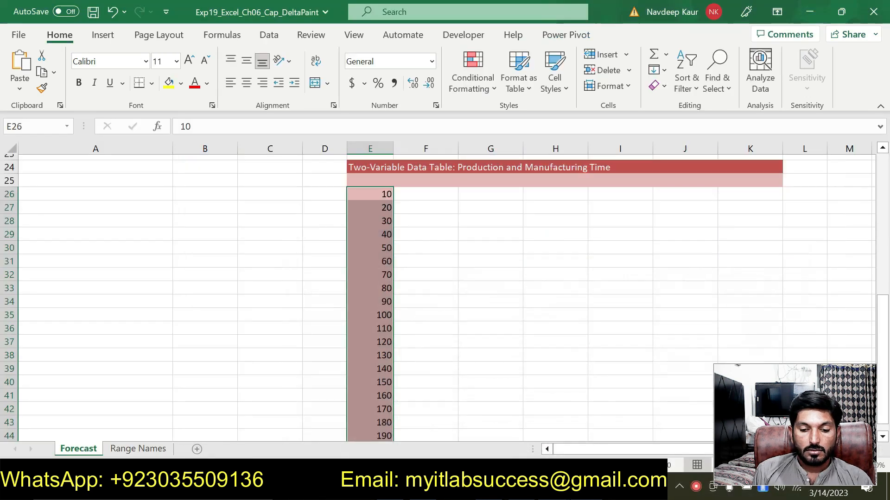
click(420, 183)
click(253, 133)
key(ctrl+v)
text(\)
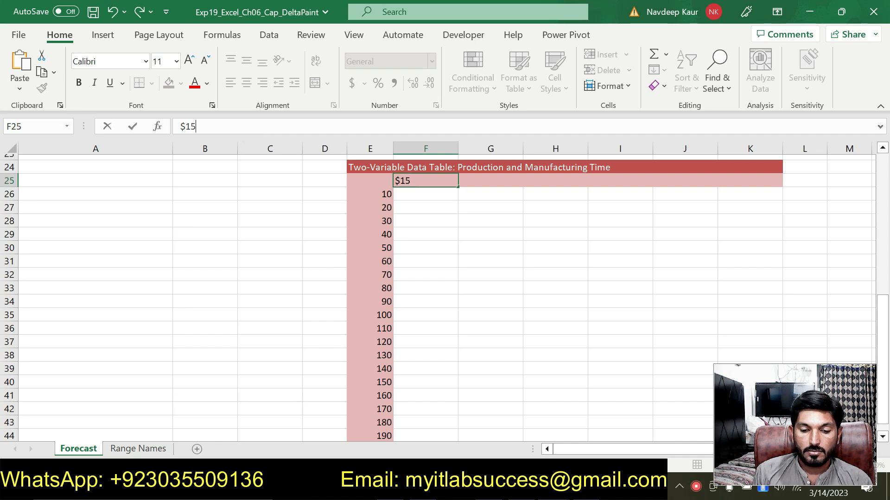
key(Return)
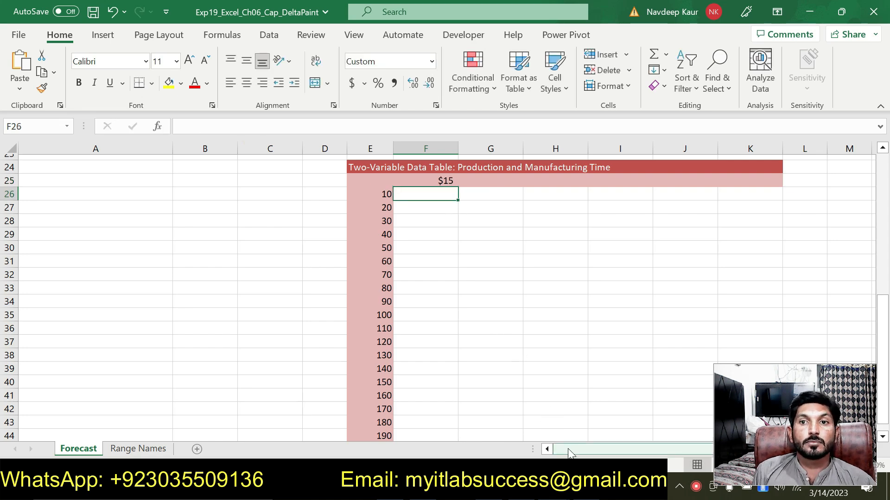
Fill a linear series across the row from F25 with a step value of 5 and a stop value of 40.
key(alt+Tab)
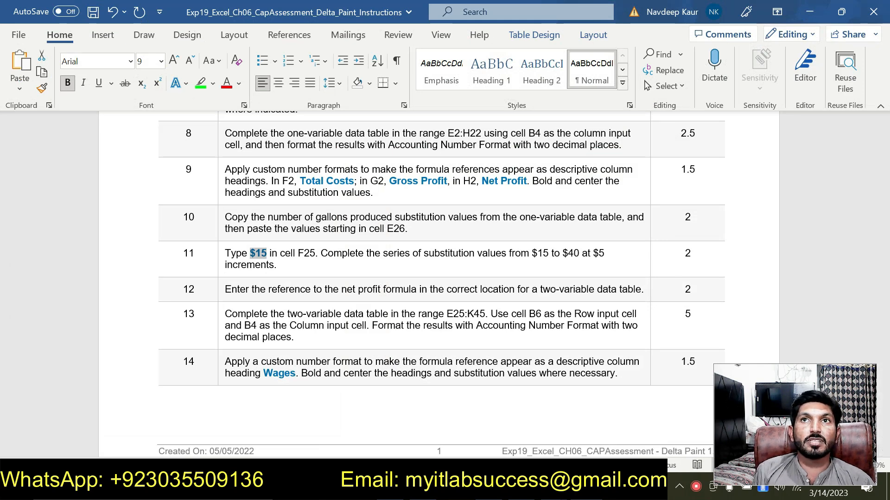
key(alt+Tab)
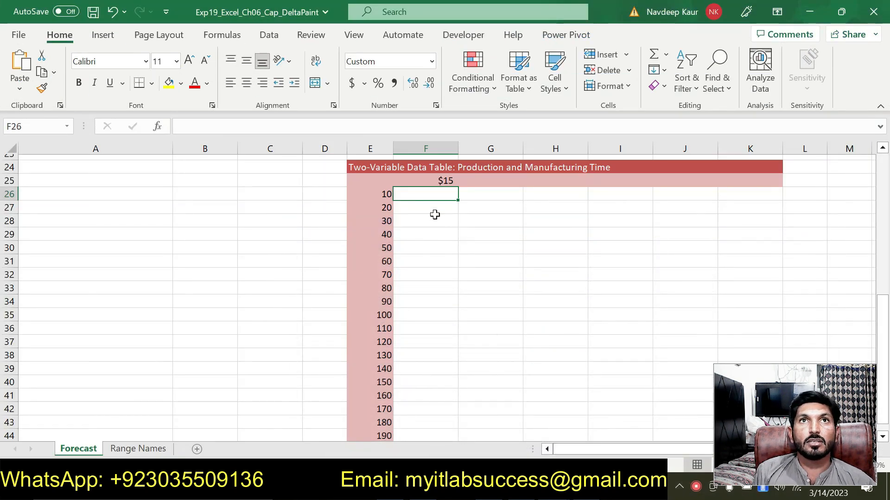
key(ctrl+shift+4)
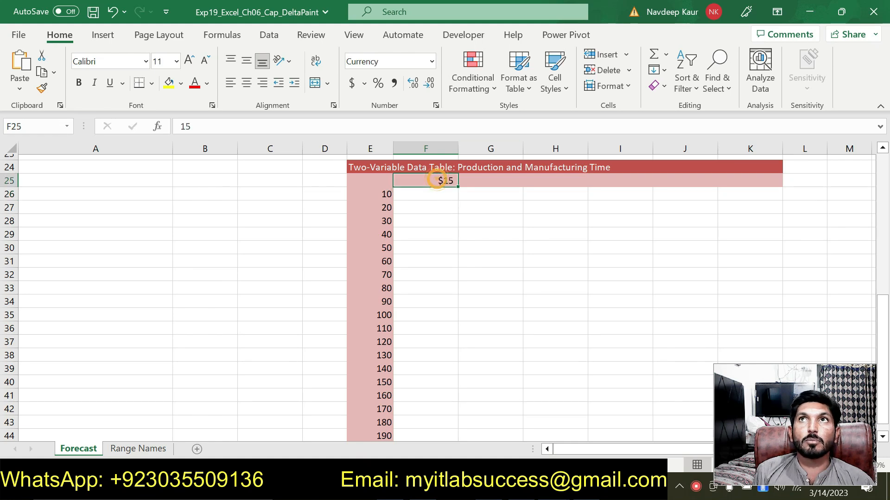
click(665, 71)
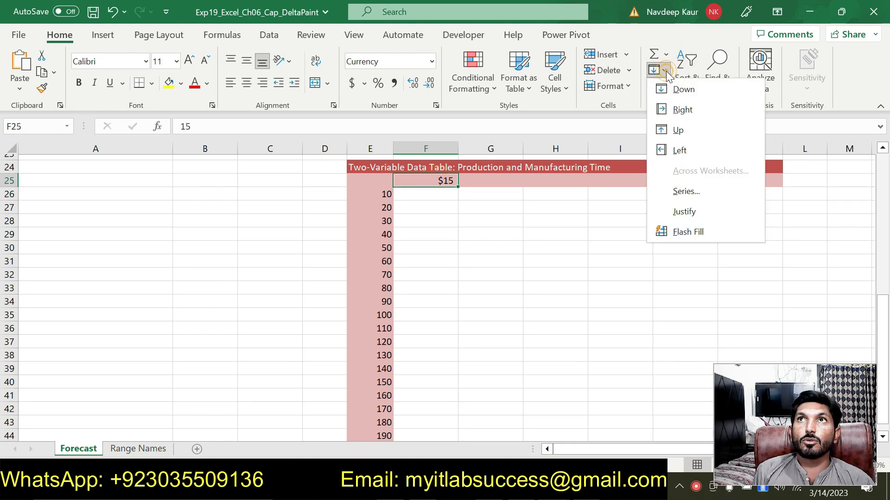
click(686, 191)
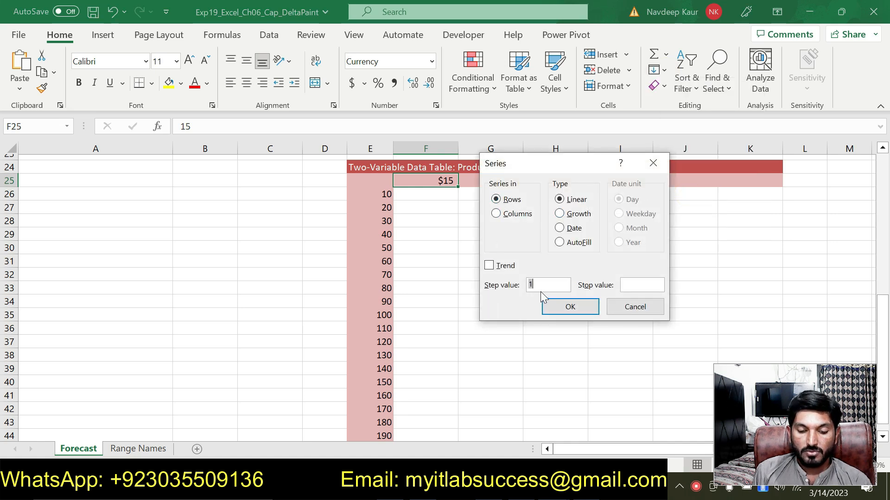
text(4)
key(BackSpace)
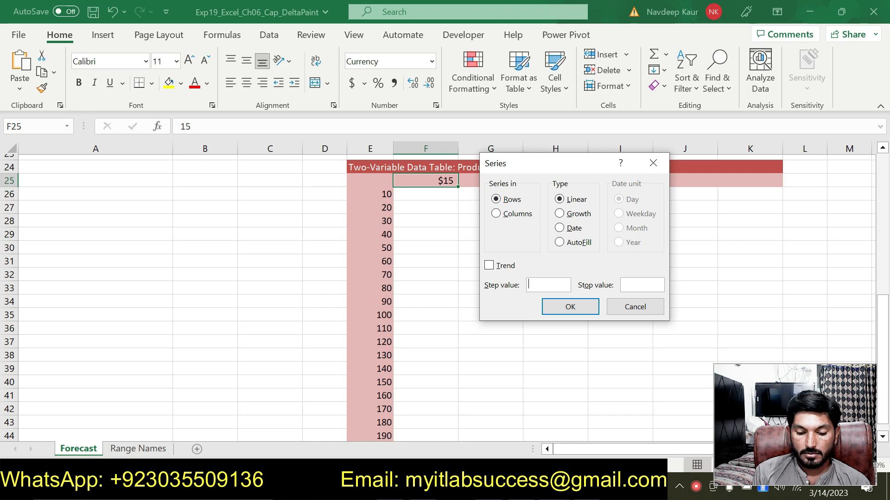
click(632, 284)
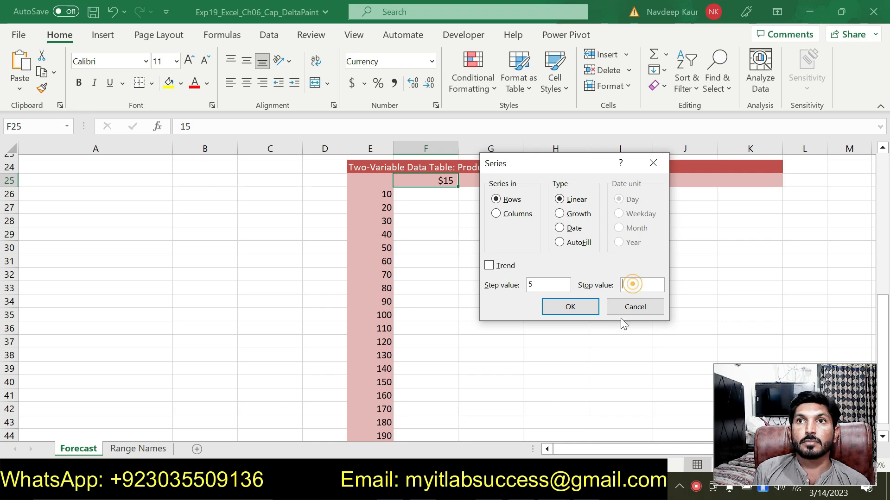
click(574, 486)
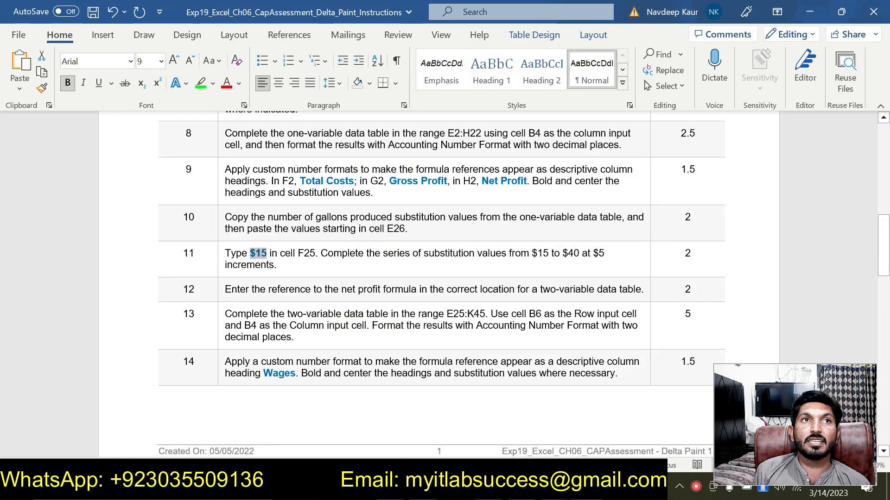
click(552, 488)
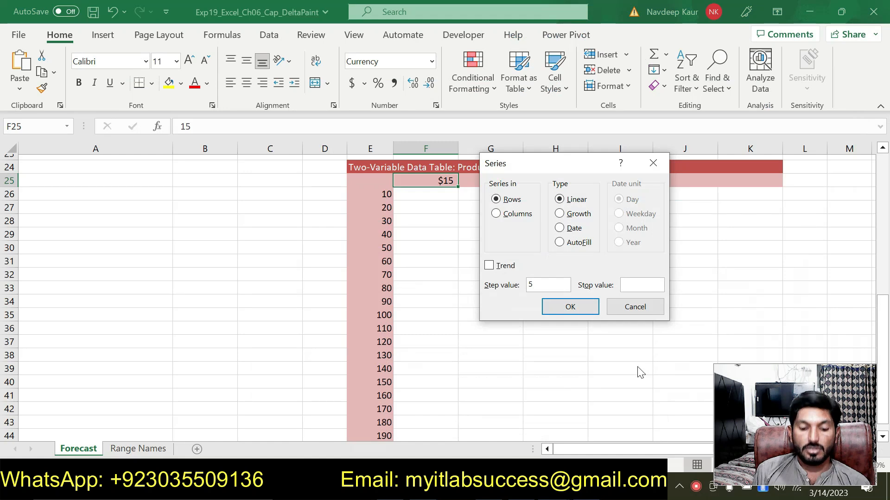
text(40)
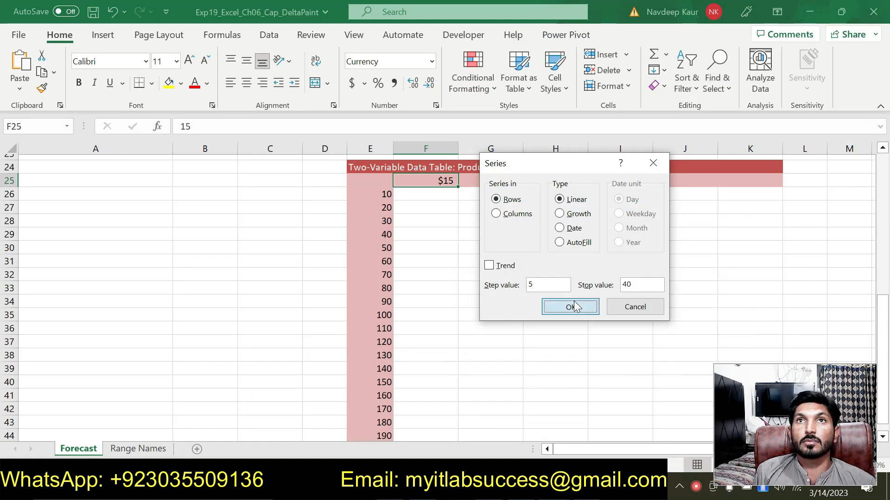
click(572, 305)
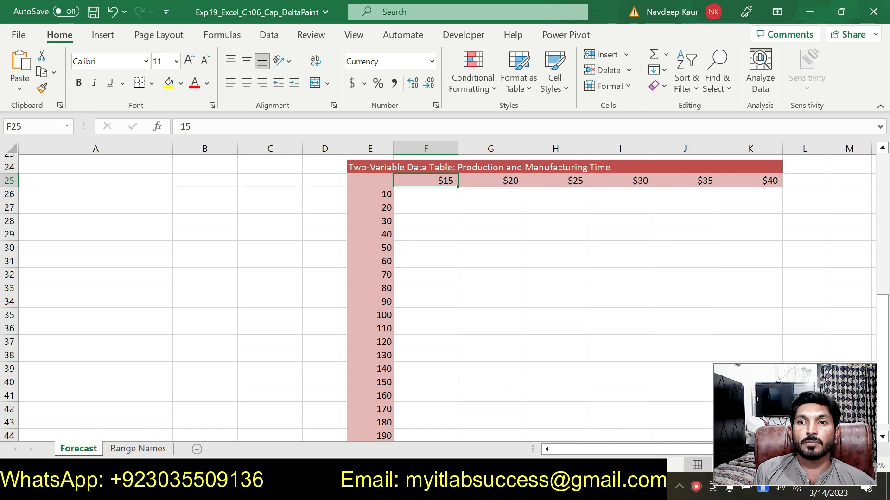
Highlight the step 12 instruction in green in the instructions document.
key(alt+Tab)
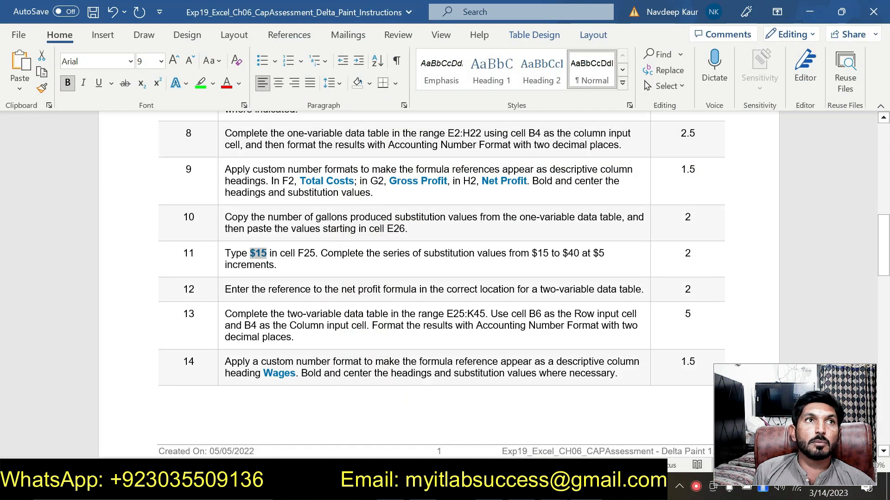
click(333, 253)
click(282, 265)
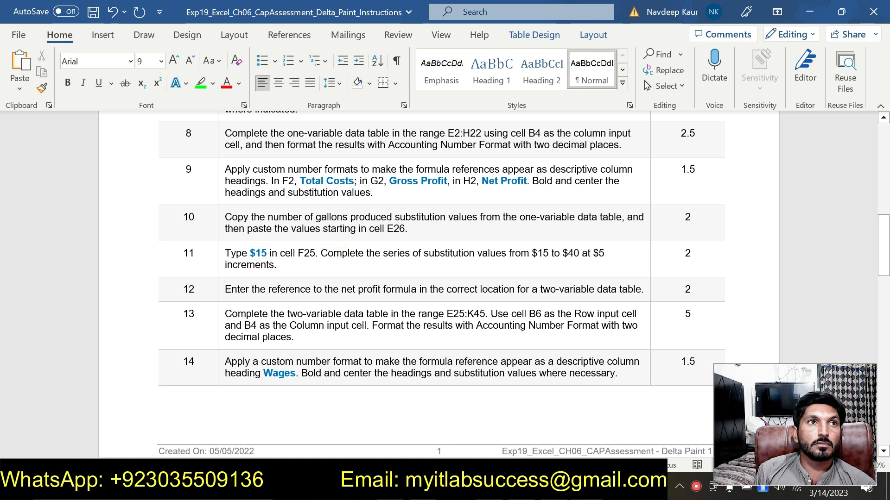
drag(225, 289, 646, 289)
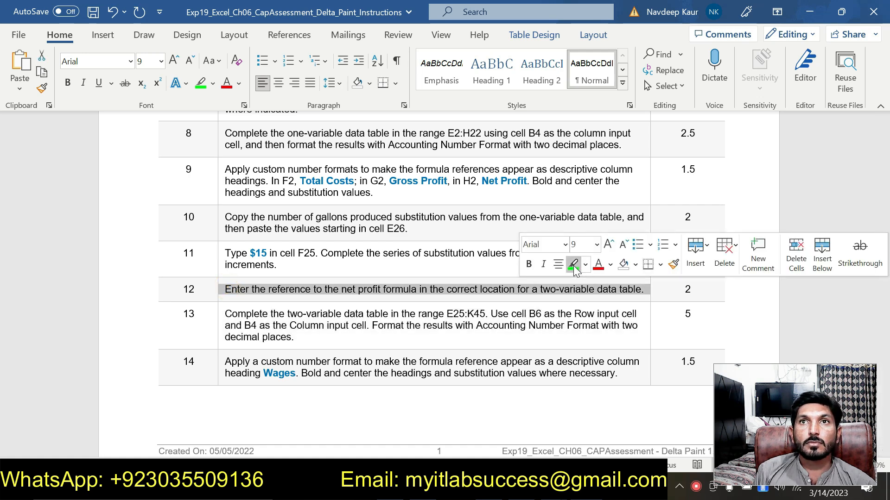
click(573, 265)
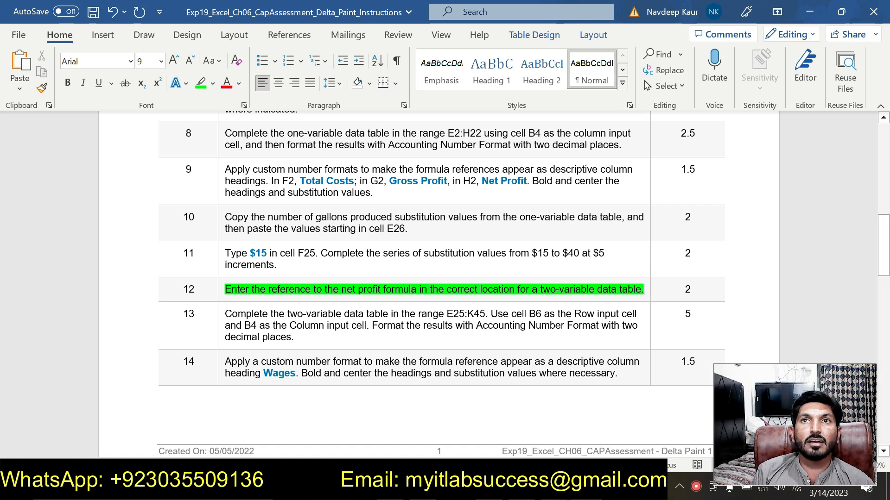
click(645, 289)
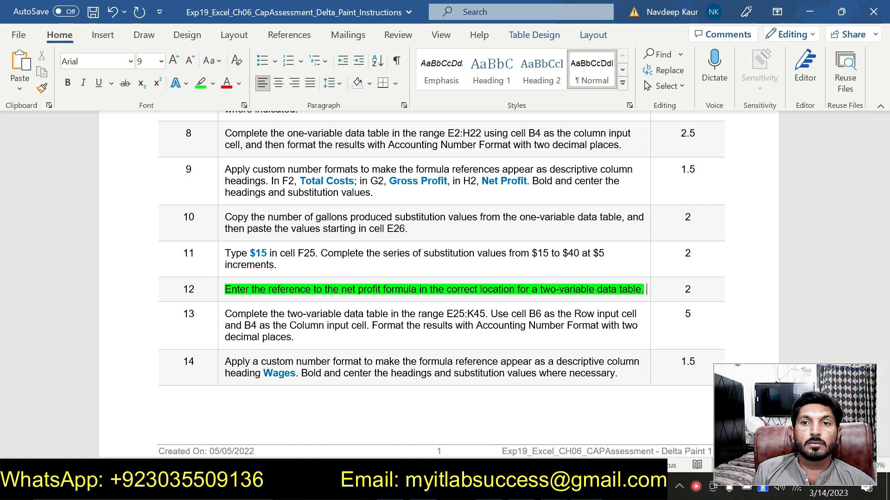
Enter a formula in cell E25 referencing the net profit cell B22.
key(alt+Tab)
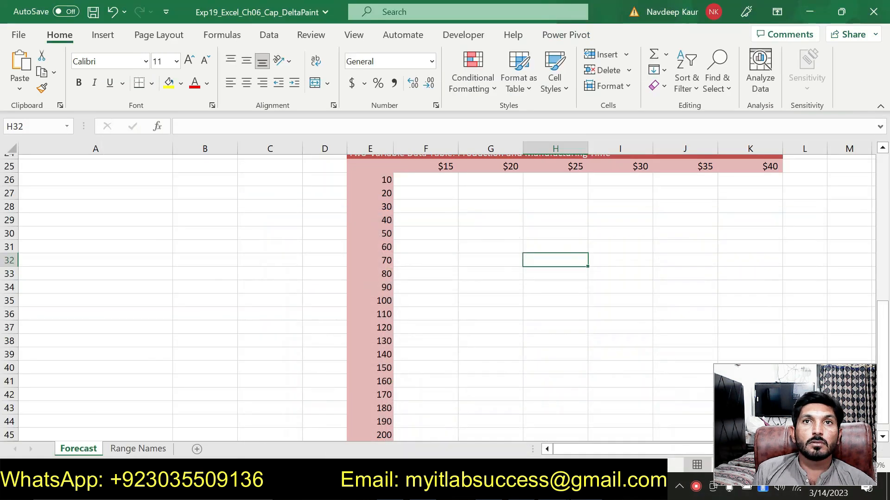
click(374, 164)
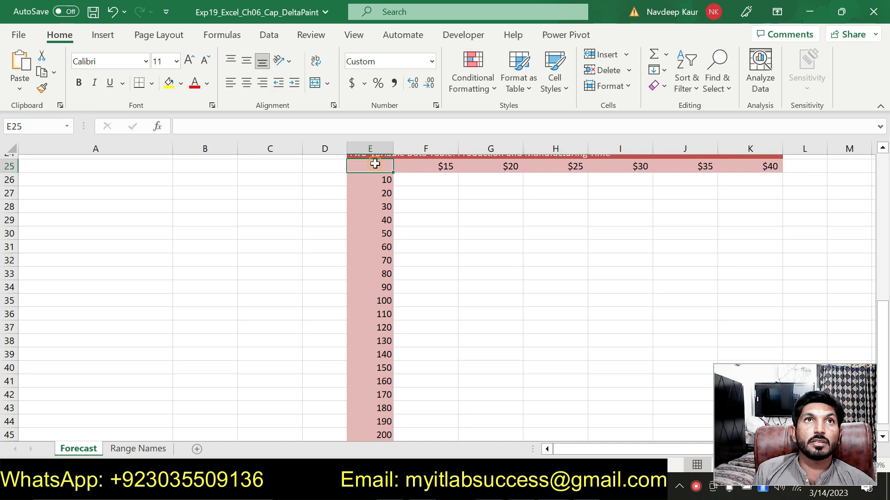
text(=)
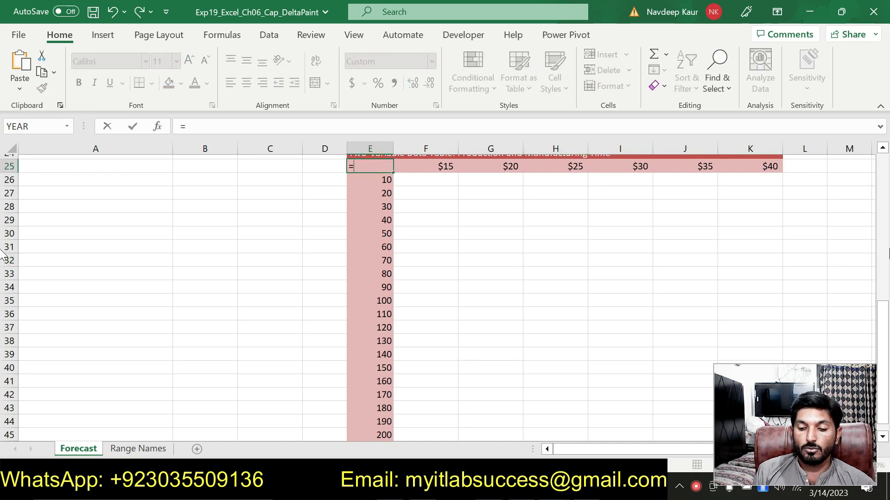
click(883, 297)
drag(883, 297, 883, 366)
click(218, 264)
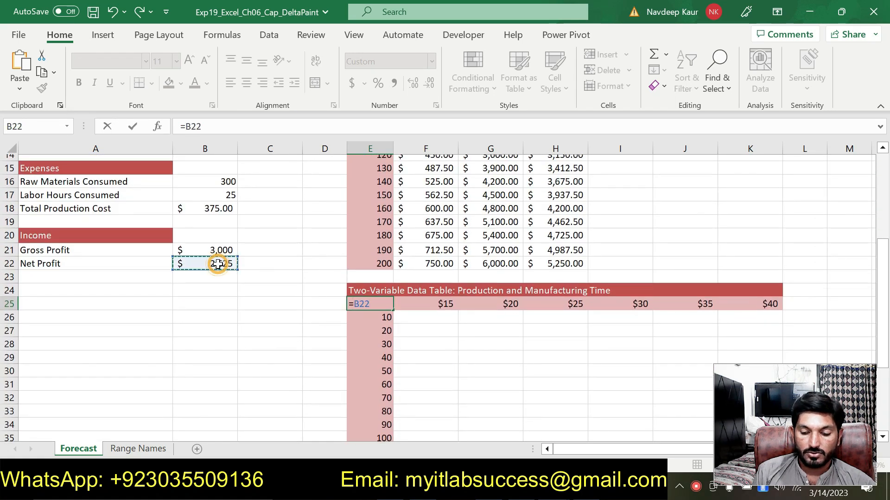
key(Return)
In the instructions document, remove the highlight from the step 12 instruction.
key(alt+Tab)
drag(226, 289, 643, 290)
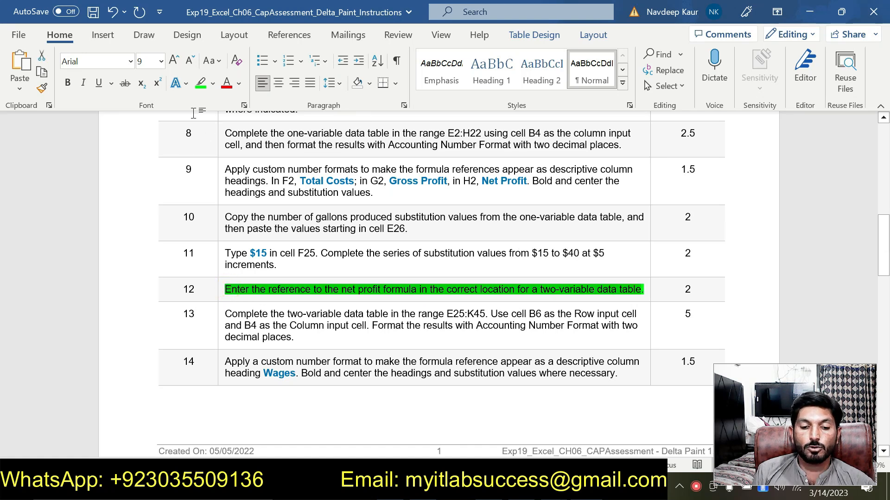
click(200, 84)
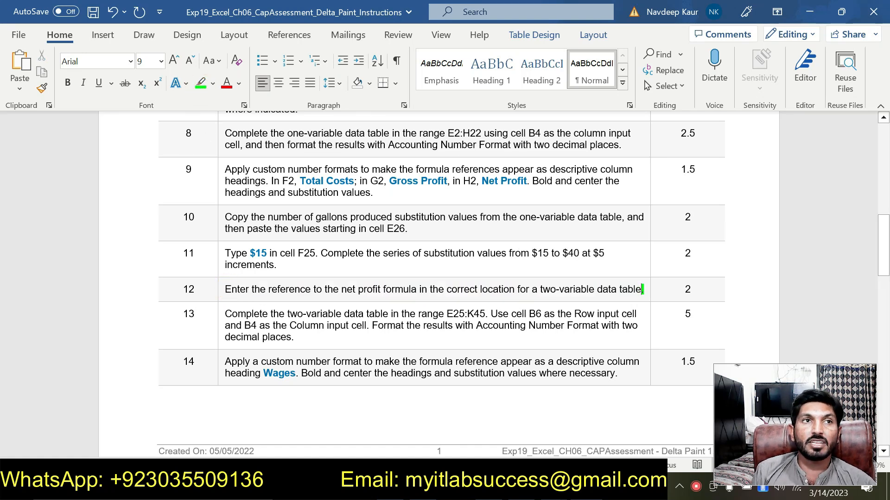
Highlight the step 13 instruction in green in the instructions document.
triple_click(302, 337)
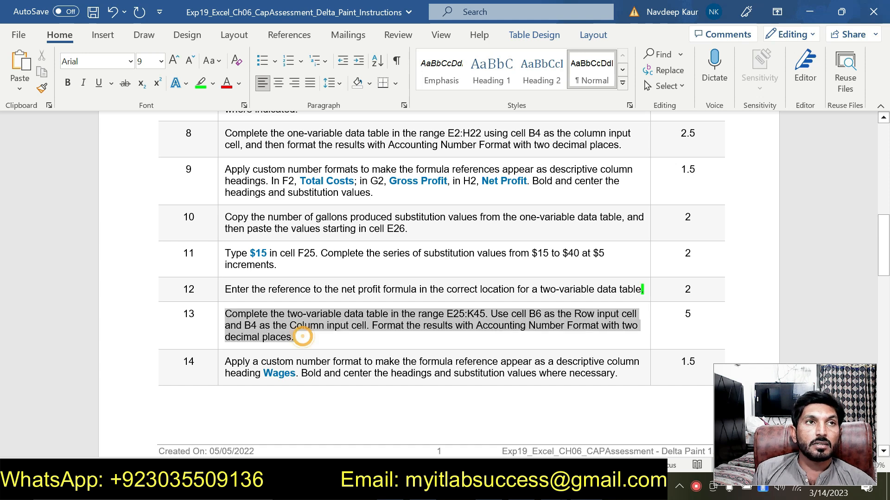
click(282, 288)
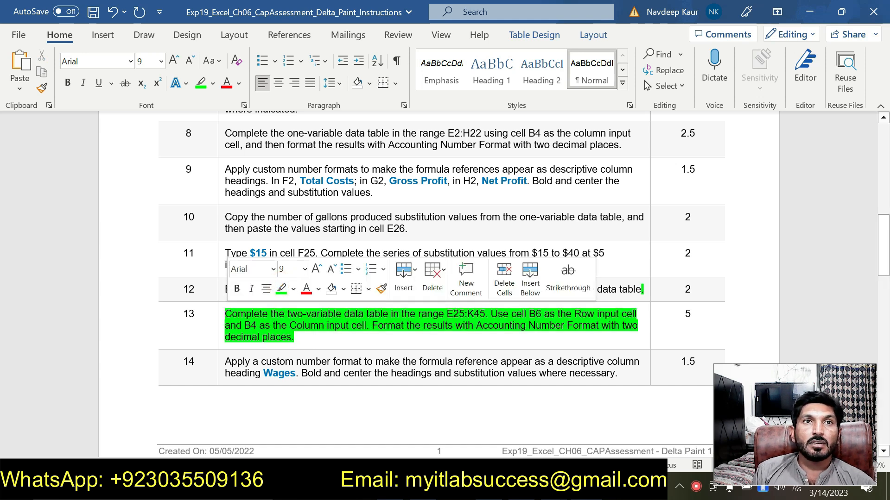
Select the range E25:K45 by pasting its address from the instructions, and open the Data Table what-if tool.
drag(446, 315, 485, 315)
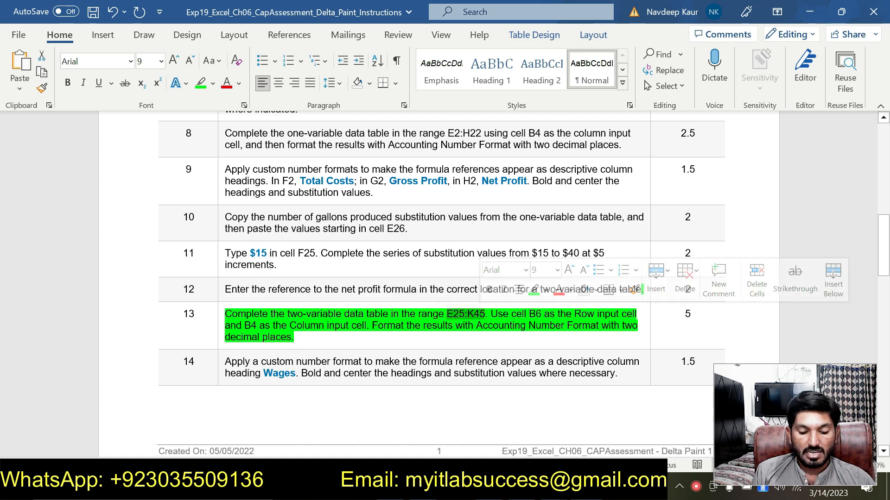
key(ctrl+c)
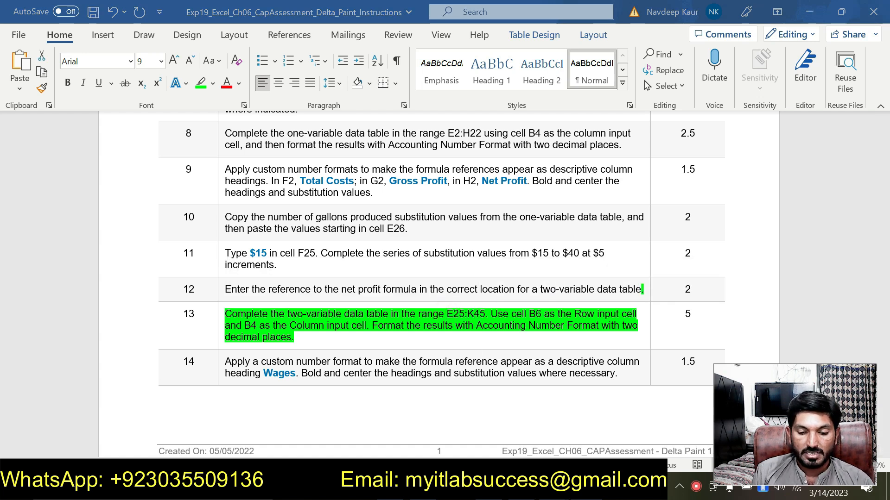
key(alt+Tab)
click(39, 124)
key(ctrl+v)
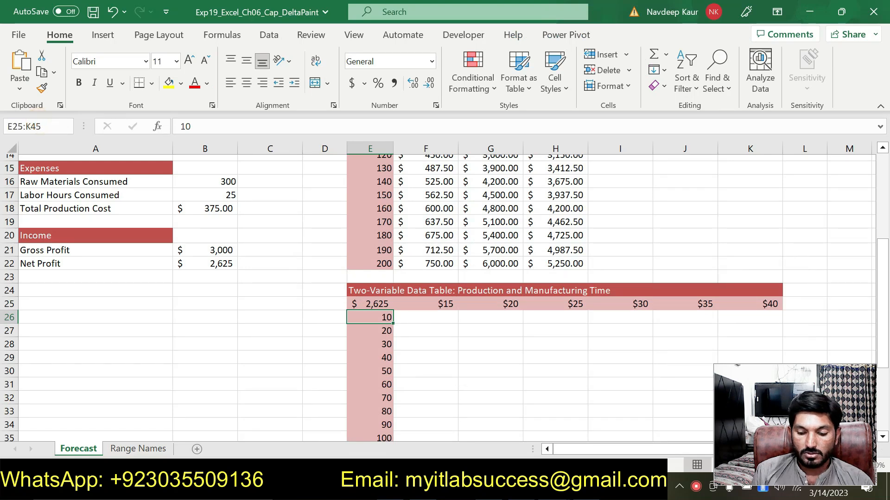
key(Return)
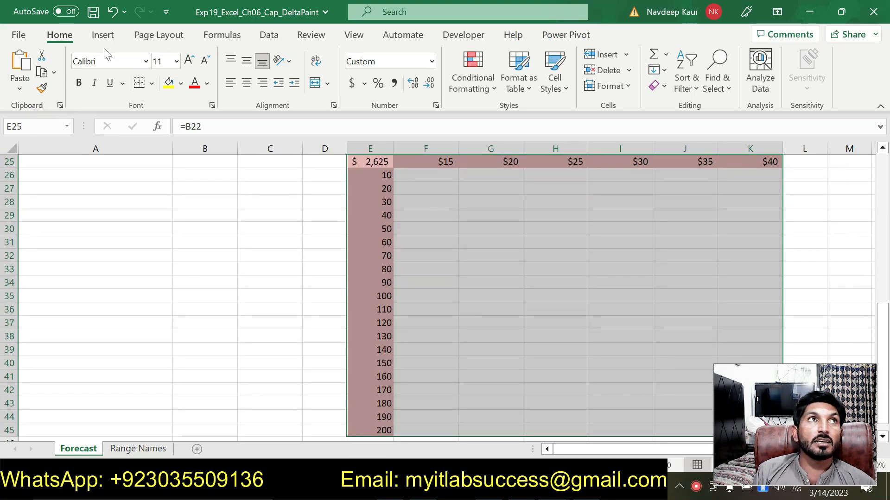
click(270, 37)
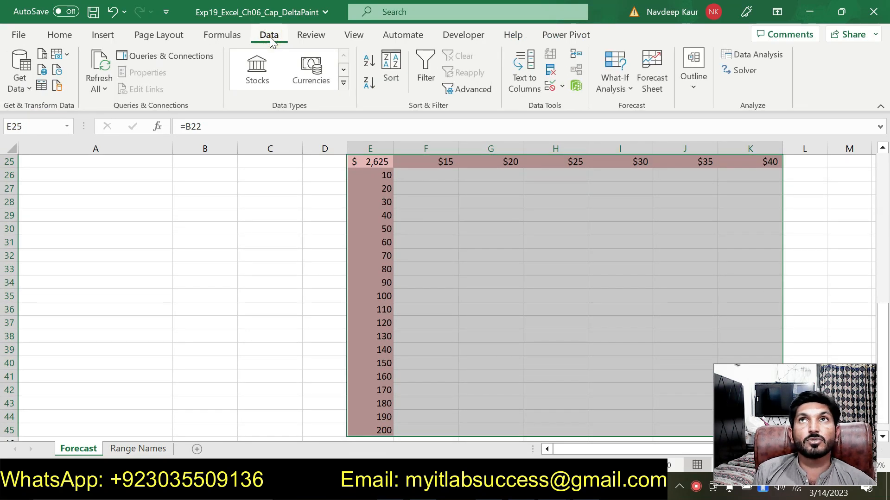
click(624, 89)
click(642, 149)
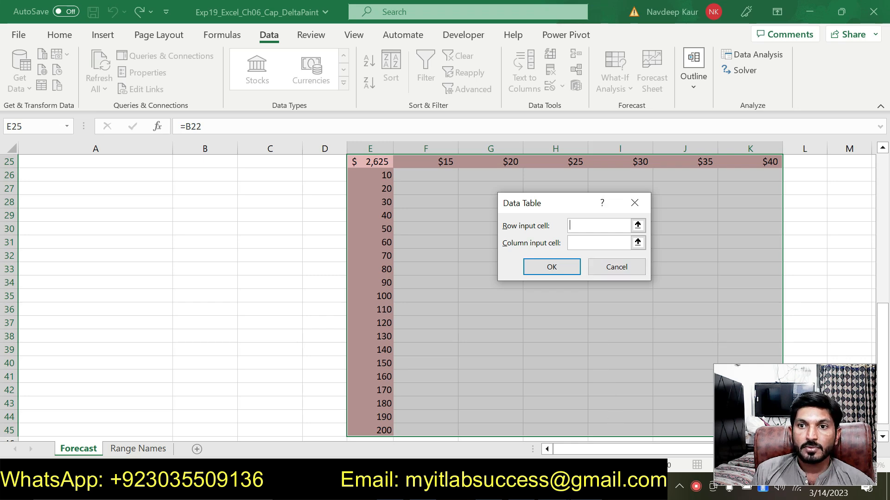
Complete the two-variable data table with B6 as the row input cell and B4 as the column input cell.
key(alt+Tab)
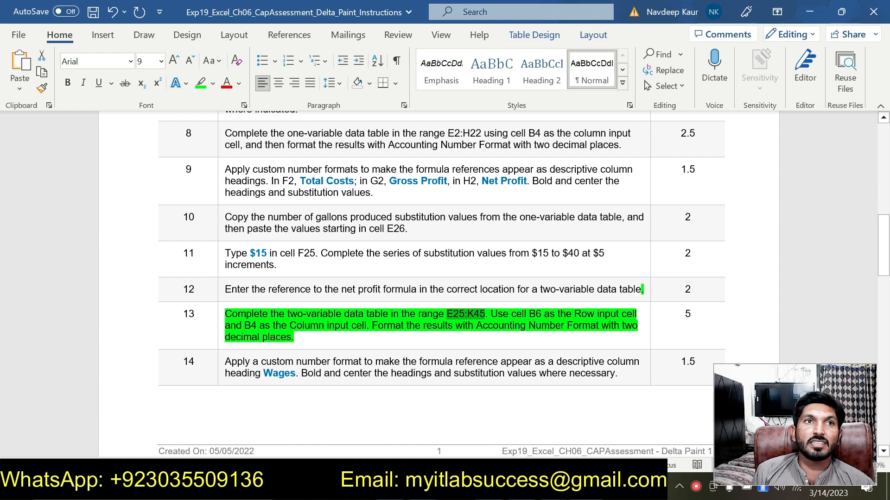
right_click(586, 487)
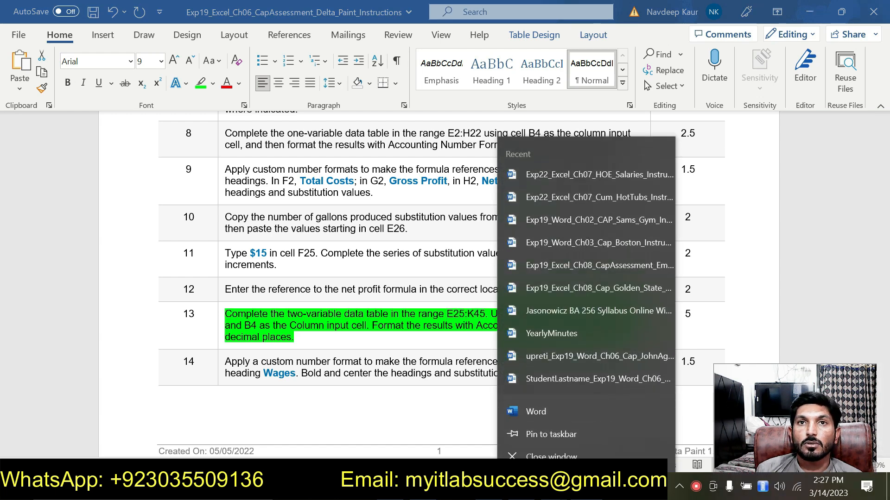
key(alt+Tab)
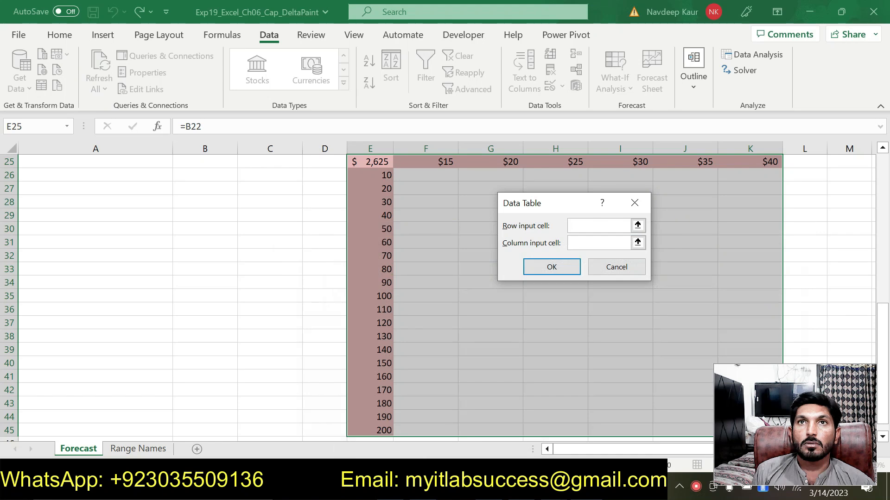
text(B6)
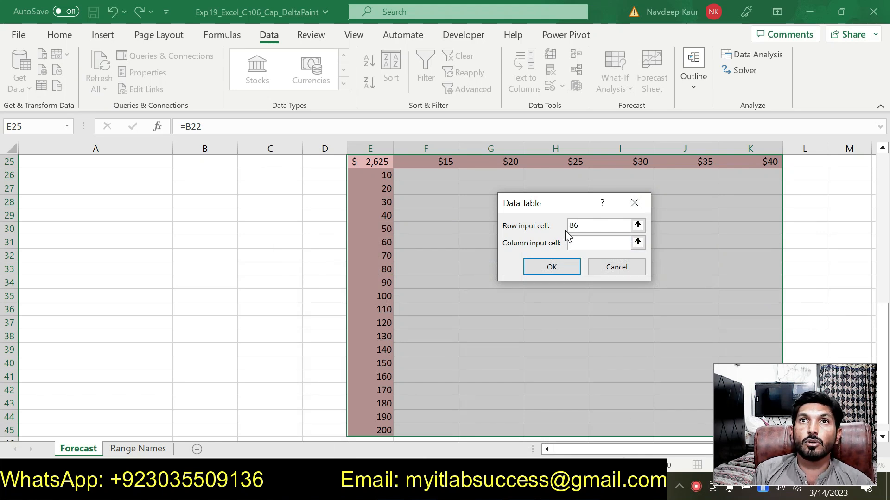
key(Tab)
text(B)
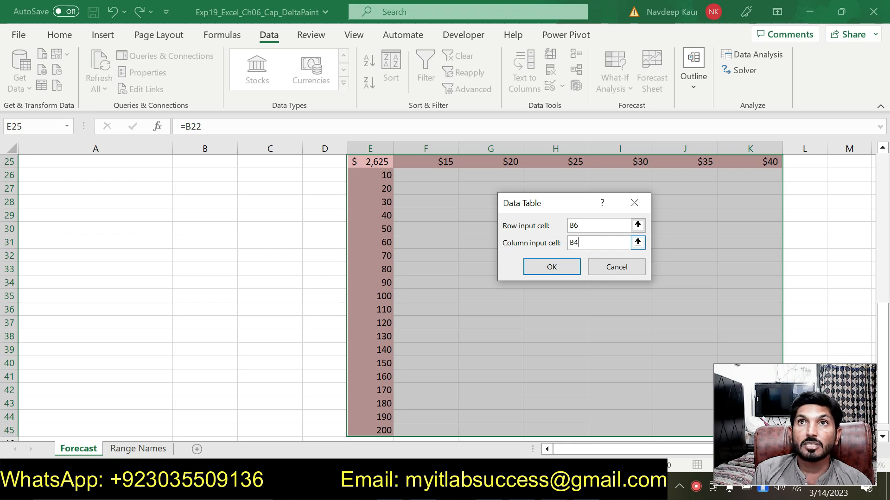
click(553, 268)
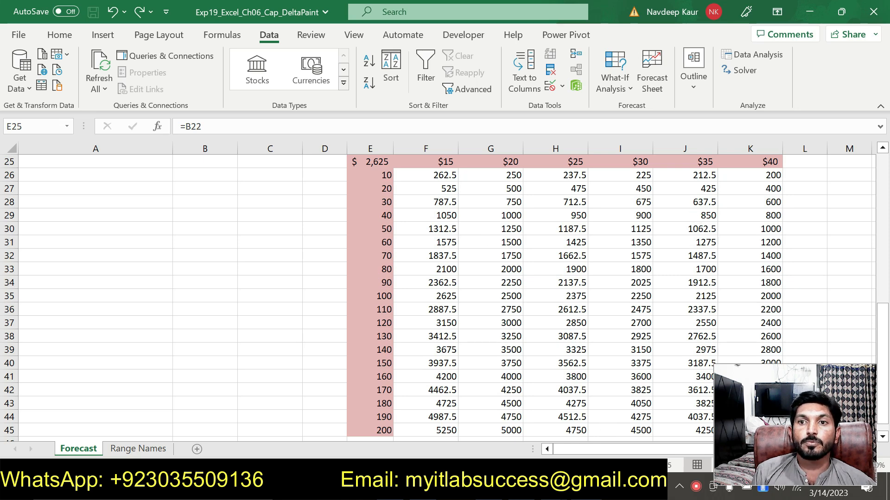
Format the data table results F26:K45 with Accounting Number Format and two decimal places.
key(alt+Tab)
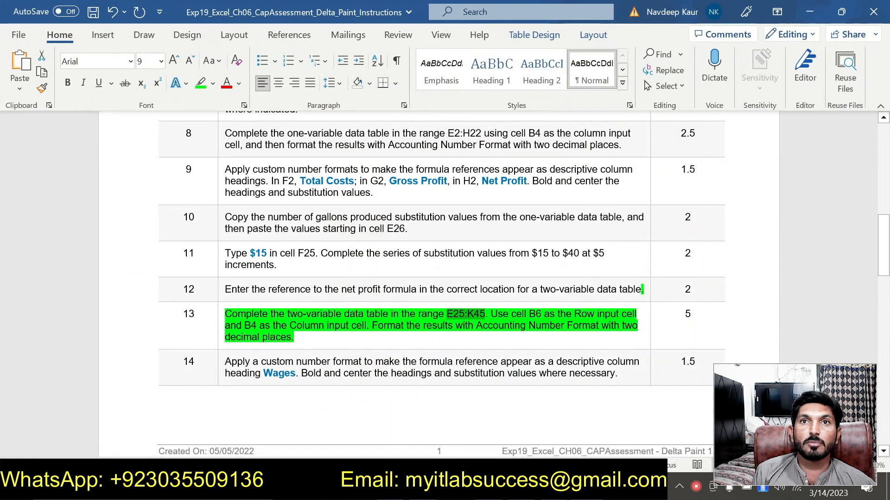
key(alt+Tab)
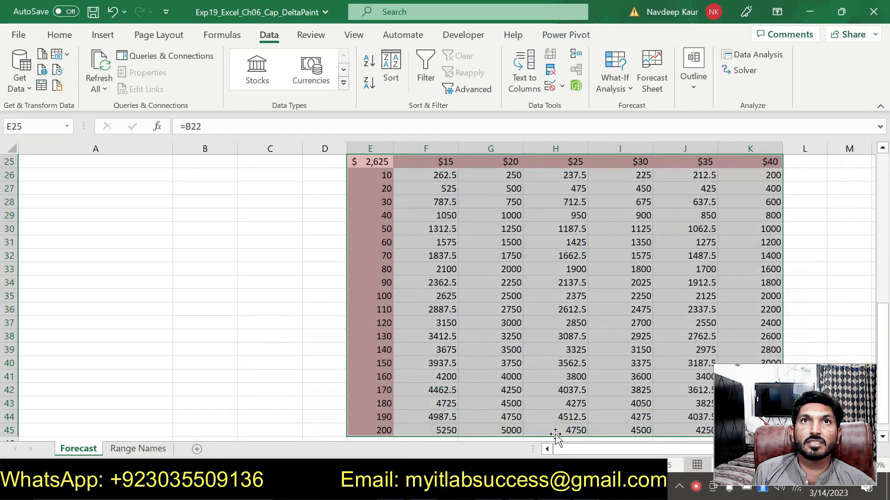
click(436, 176)
drag(436, 176, 751, 432)
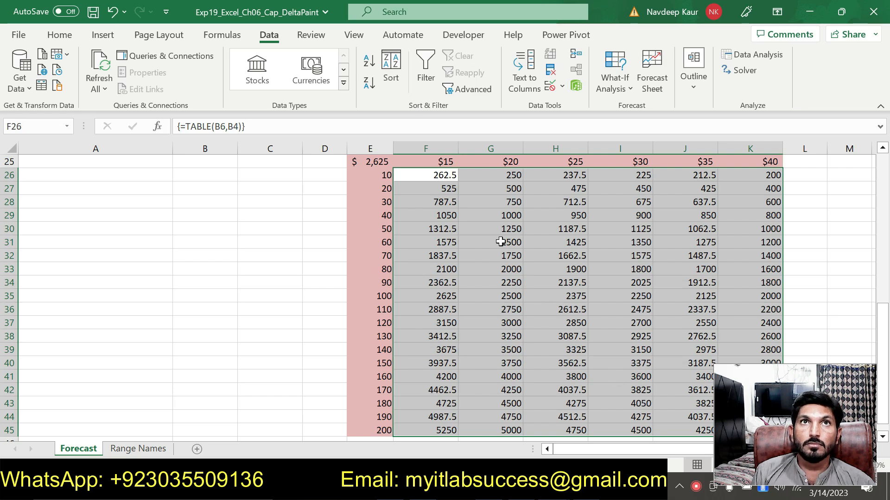
click(60, 35)
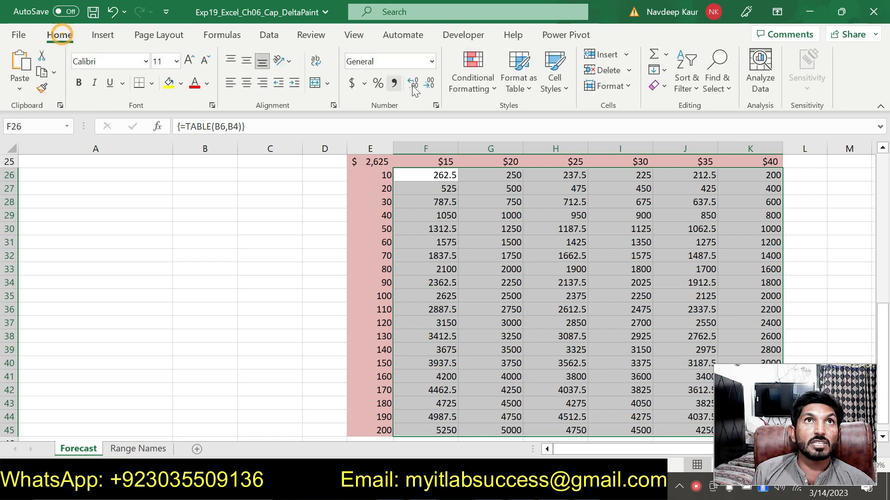
click(435, 107)
click(438, 155)
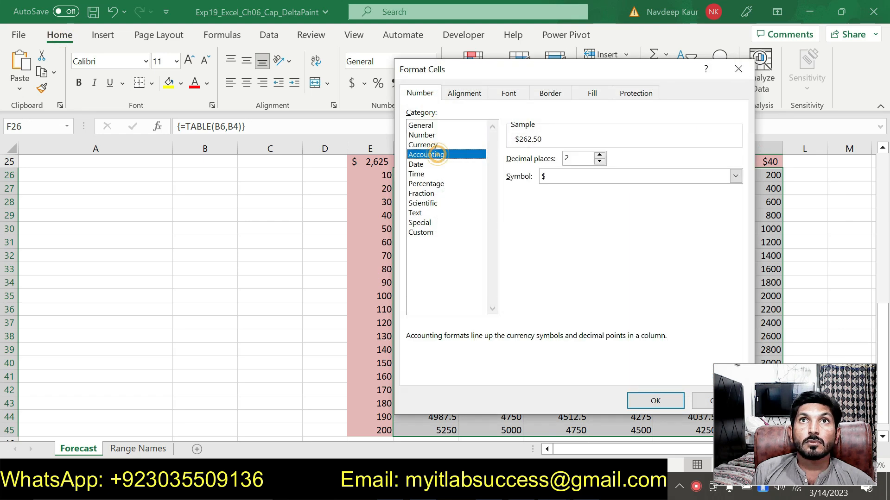
click(651, 401)
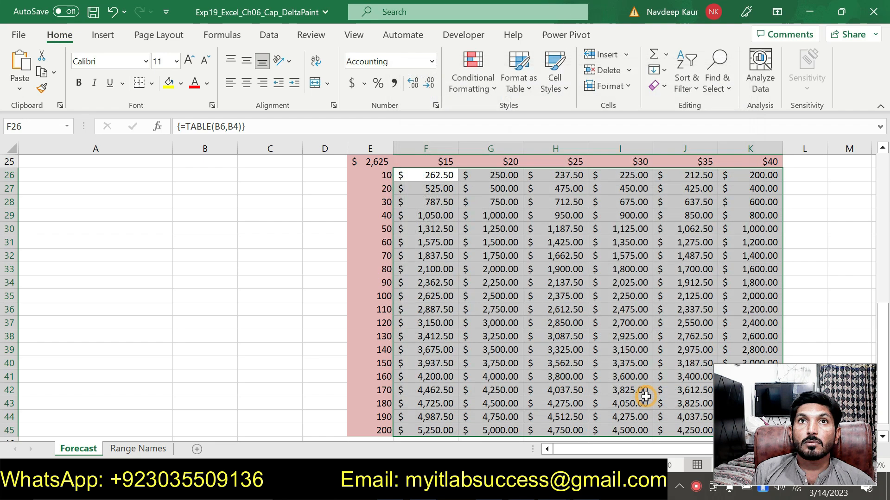
In the instructions document, remove the highlight from the step 13 instruction.
click(546, 211)
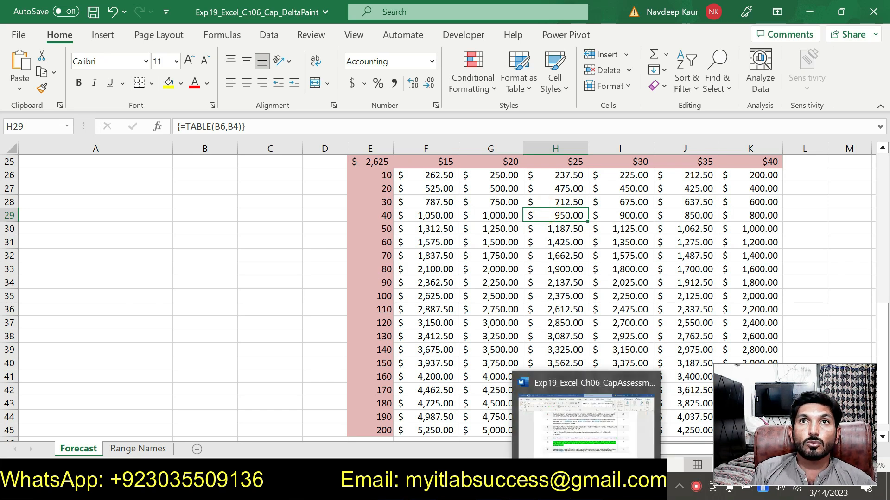
click(586, 487)
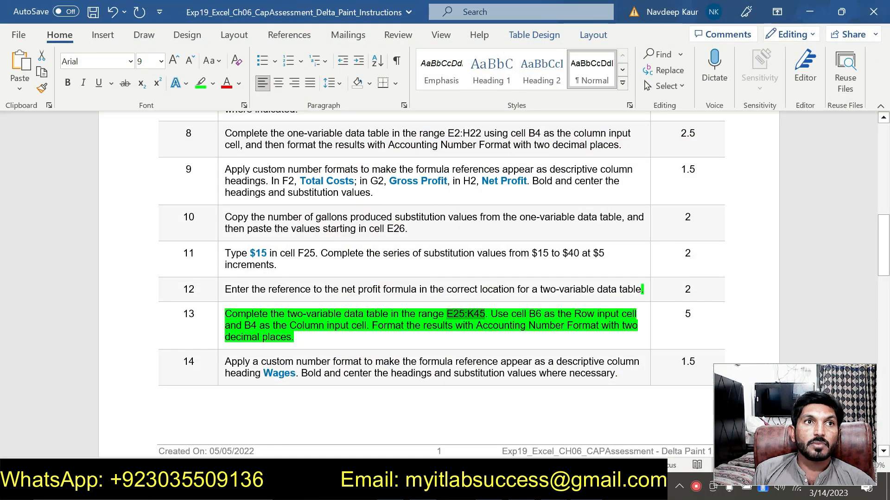
click(298, 339)
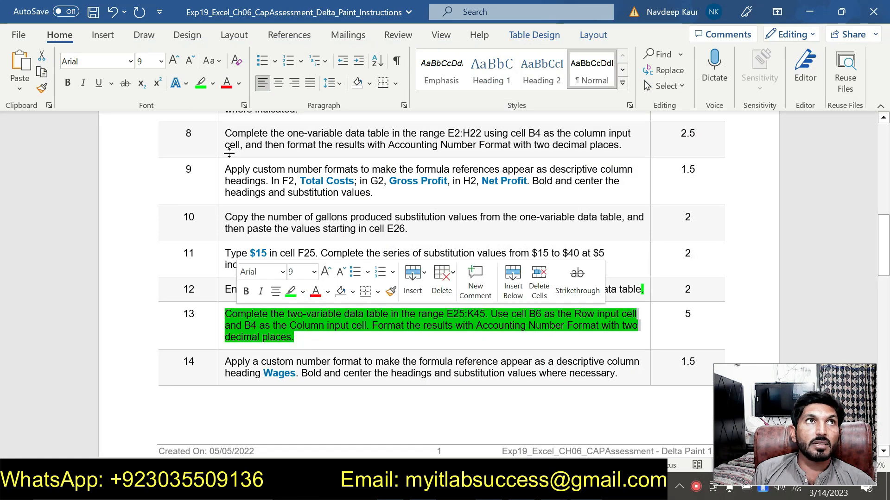
click(201, 82)
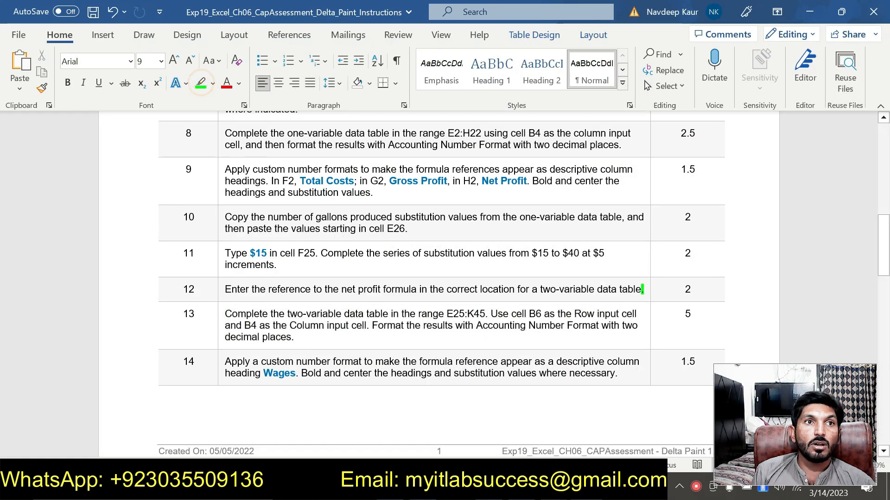
Highlight the step 14 instruction in green in the instructions document.
drag(225, 363, 617, 373)
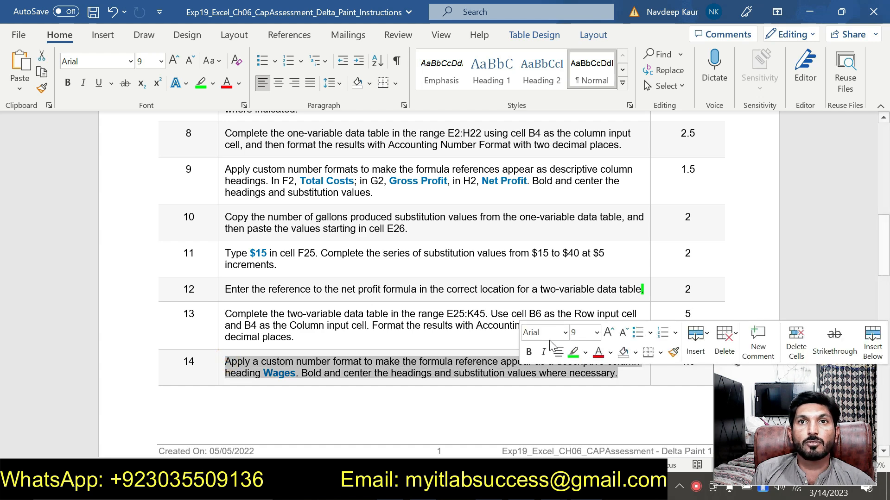
click(573, 352)
click(382, 360)
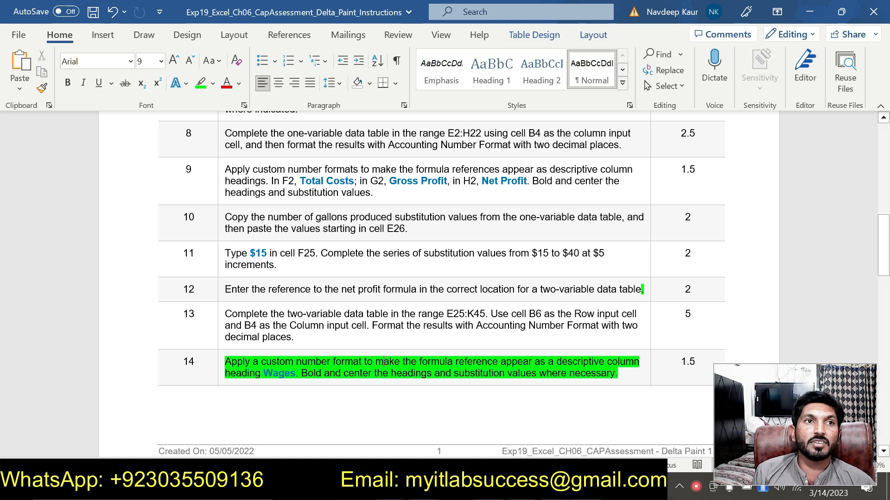
Apply a custom number format "Wages" to cell E25 so the formula reference displays as a heading.
double_click(279, 373)
key(ctrl+c)
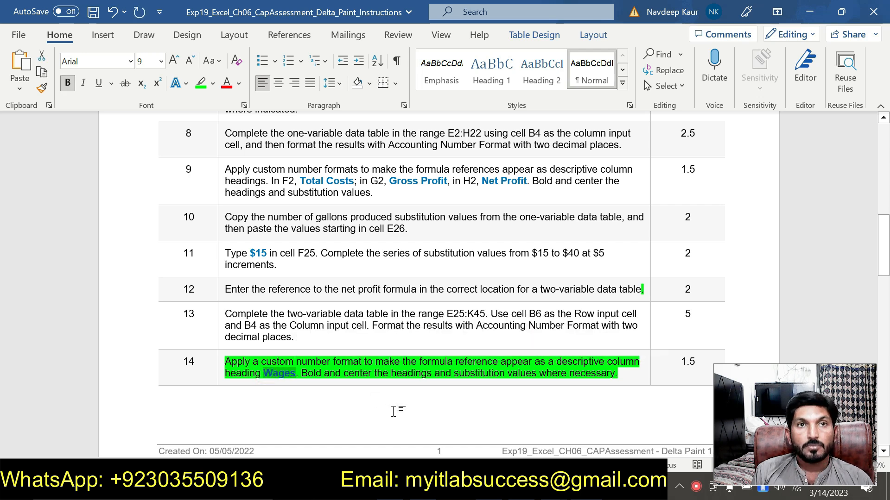
key(alt+Tab)
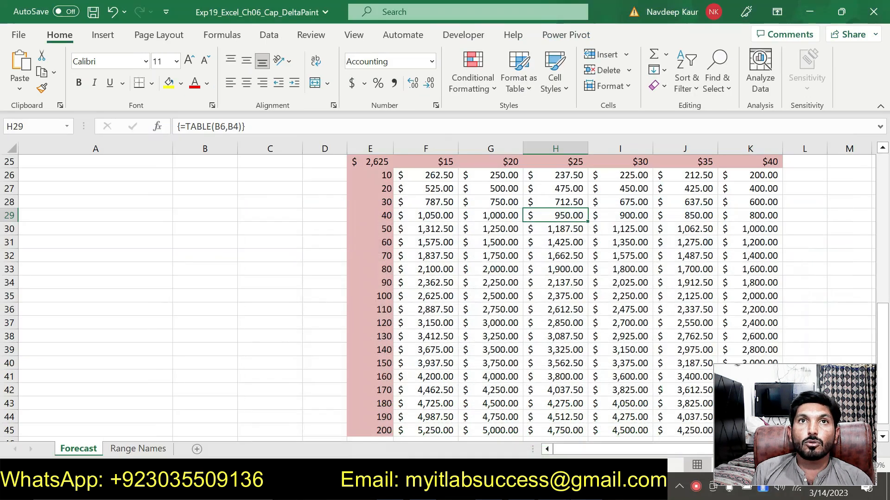
click(373, 161)
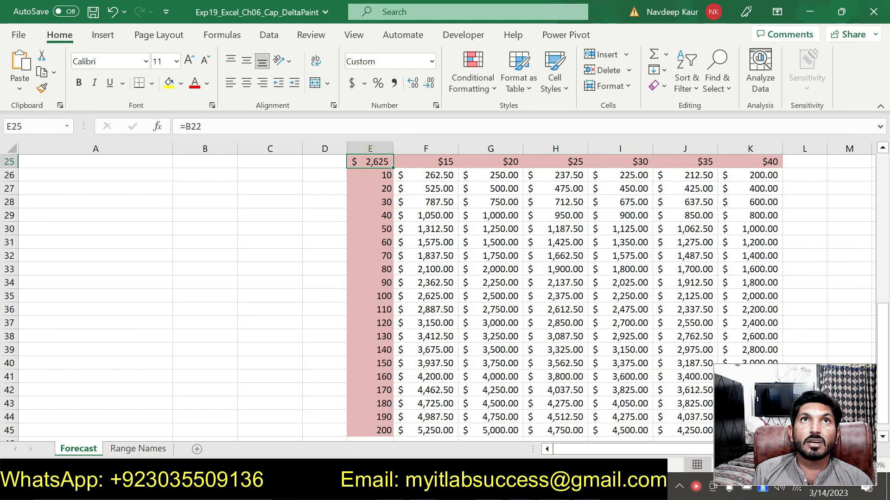
click(435, 106)
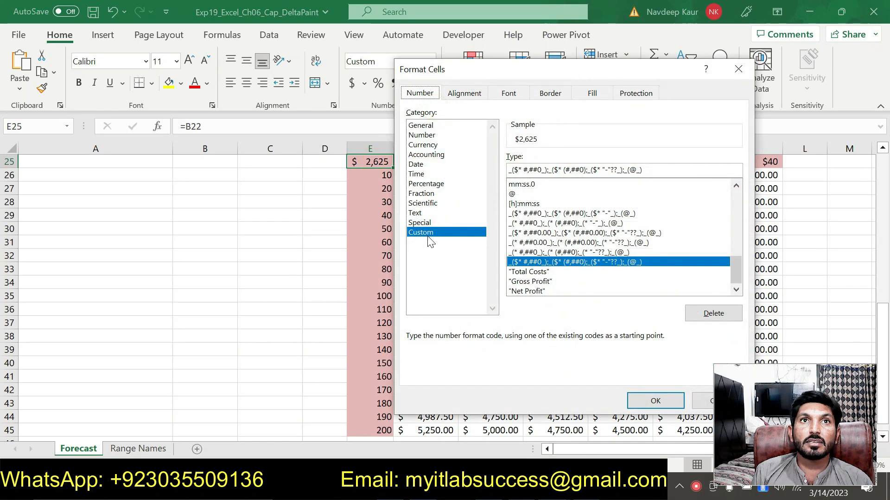
click(734, 203)
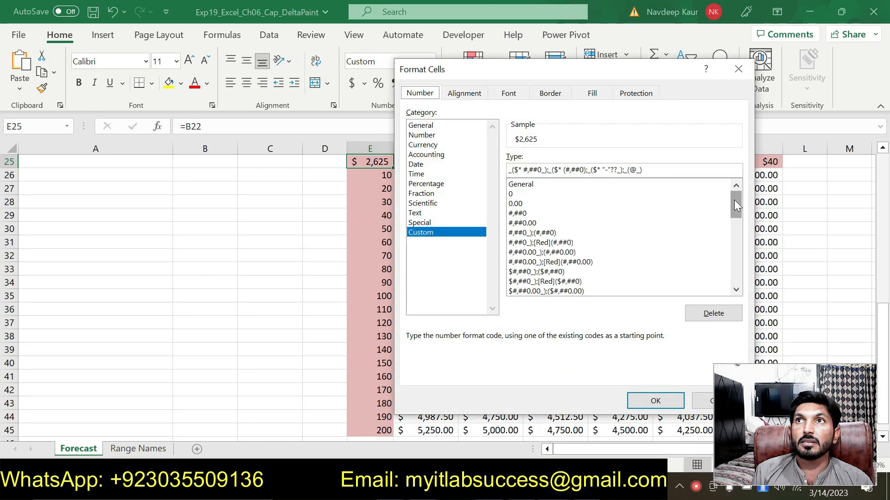
click(538, 184)
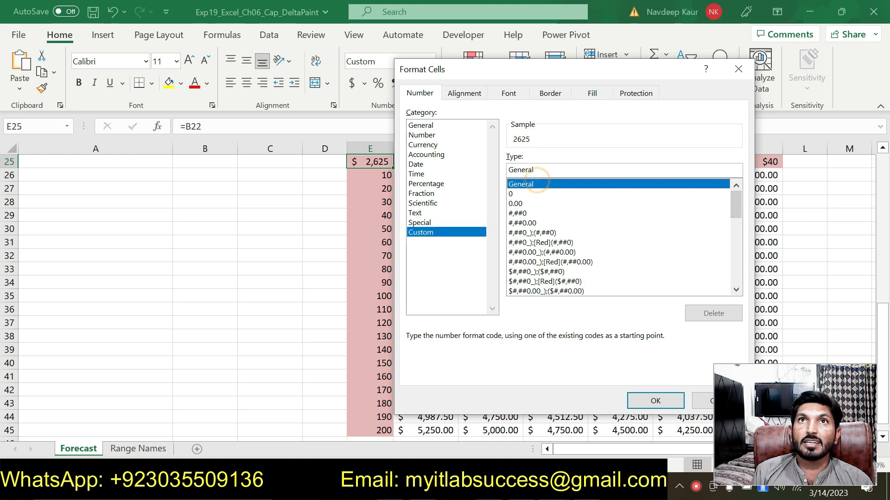
click(537, 170)
key(BackSpace)
key(BackSpace)
key(BackSpace)
key(BackSpace)
key(BackSpace)
key(BackSpace)
key(BackSpace)
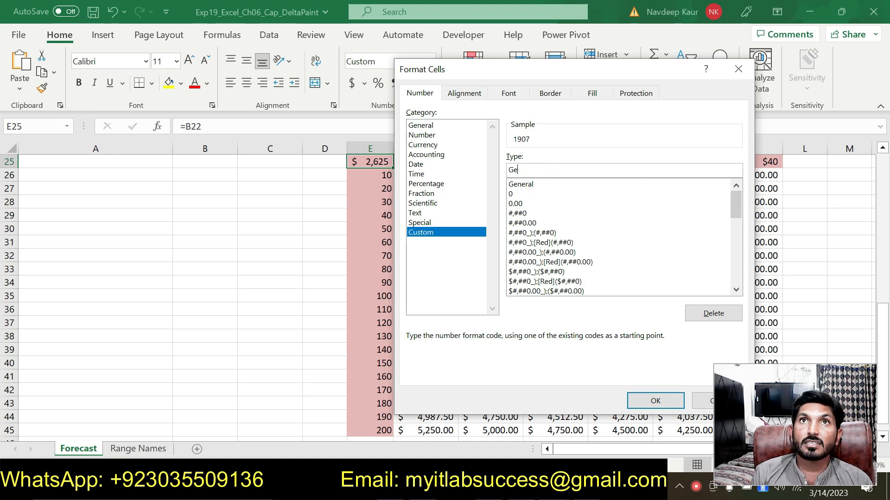
text("Wages")
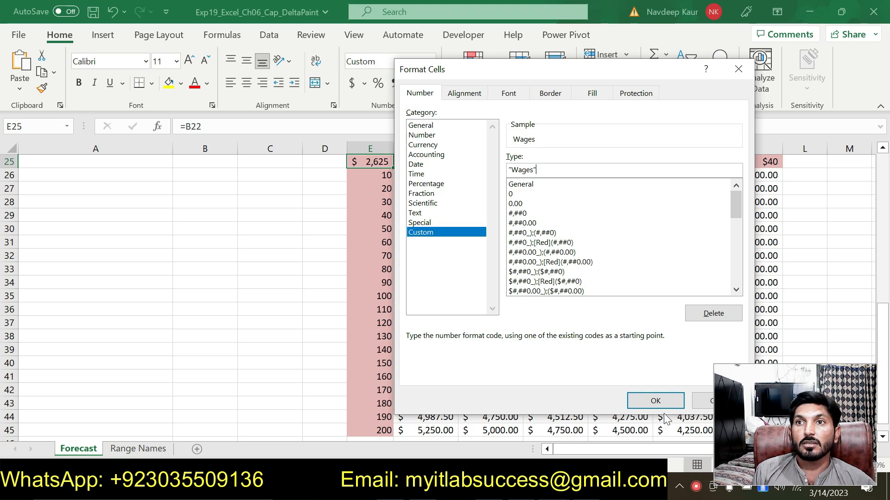
click(656, 402)
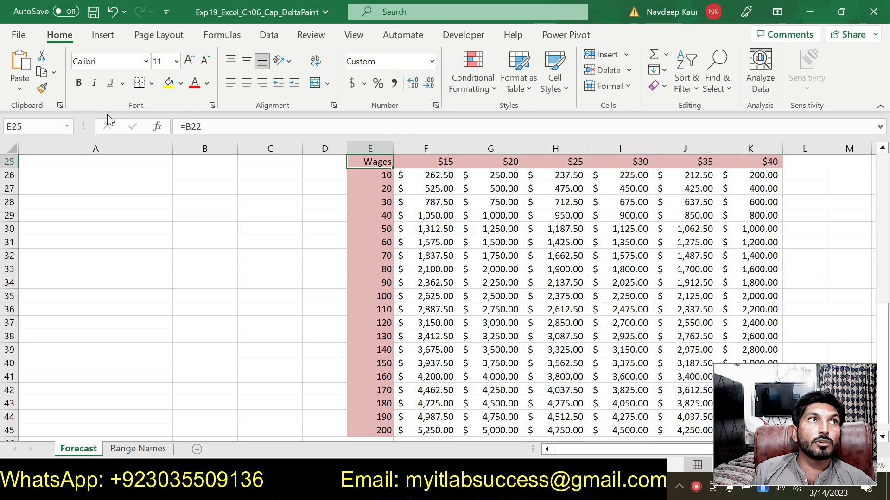
Bold and center the Wages heading in cell E25.
click(78, 83)
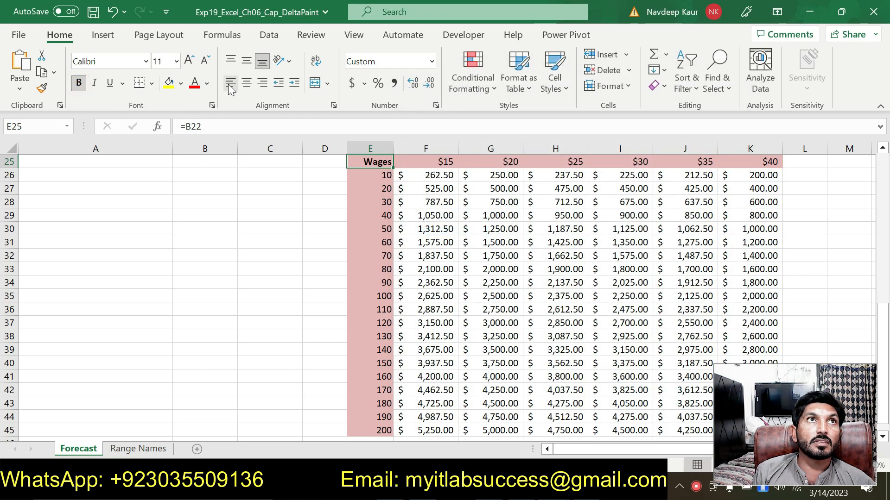
click(247, 84)
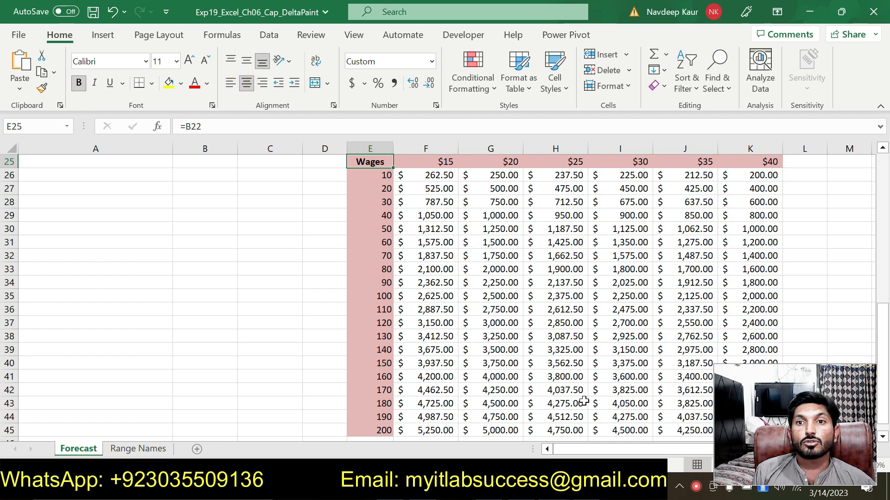
click(584, 487)
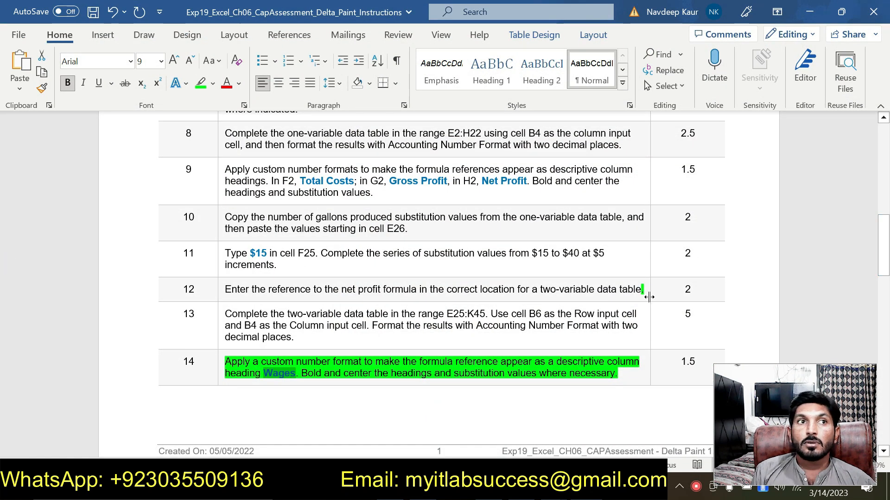
drag(889, 259, 885, 346)
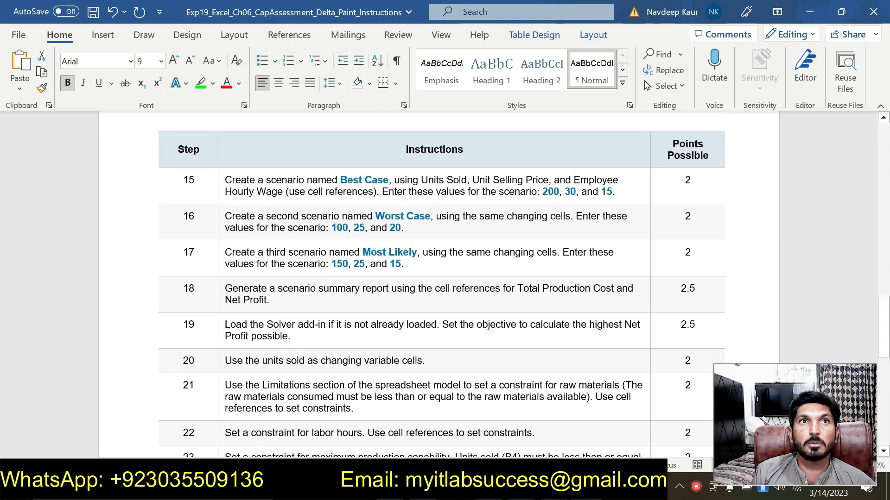
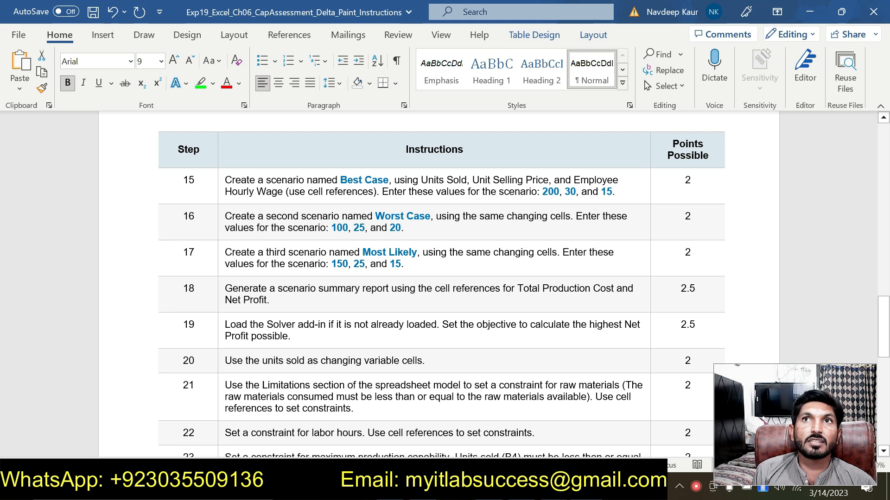
Highlight the step 15 instruction in green and the step 16 instruction in yellow in the instructions document.
drag(616, 191, 237, 185)
click(290, 157)
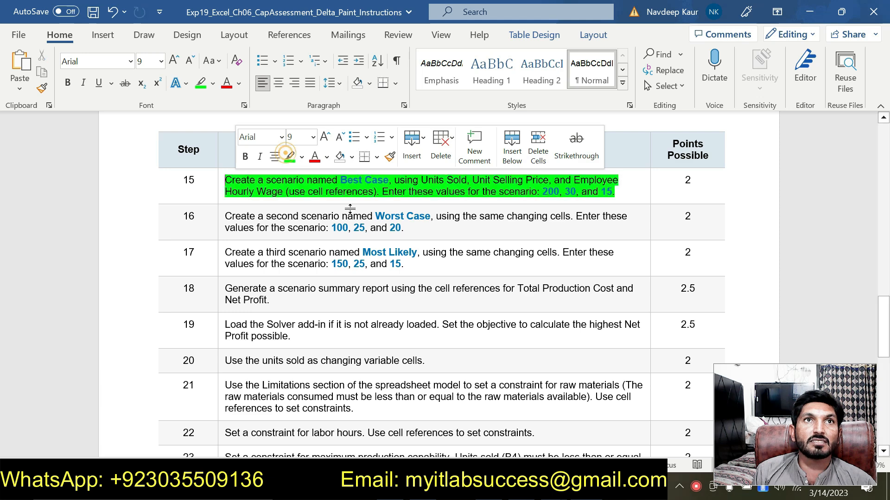
drag(413, 229, 252, 220)
click(310, 194)
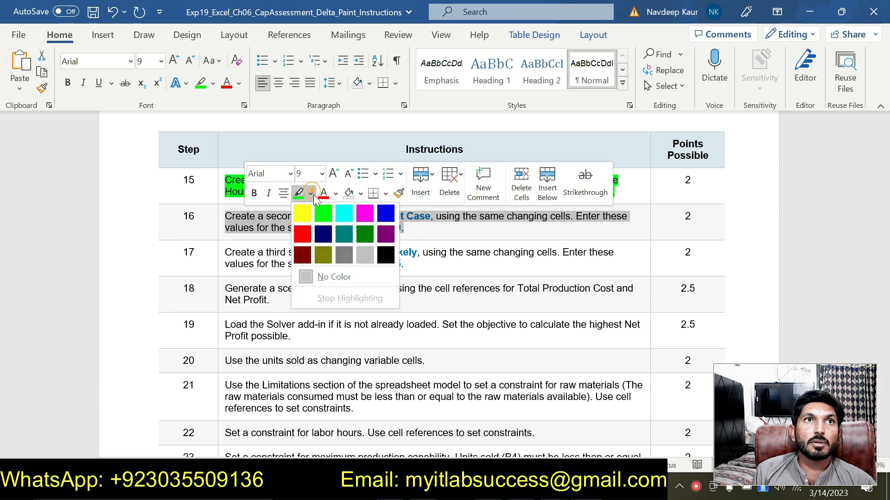
click(302, 213)
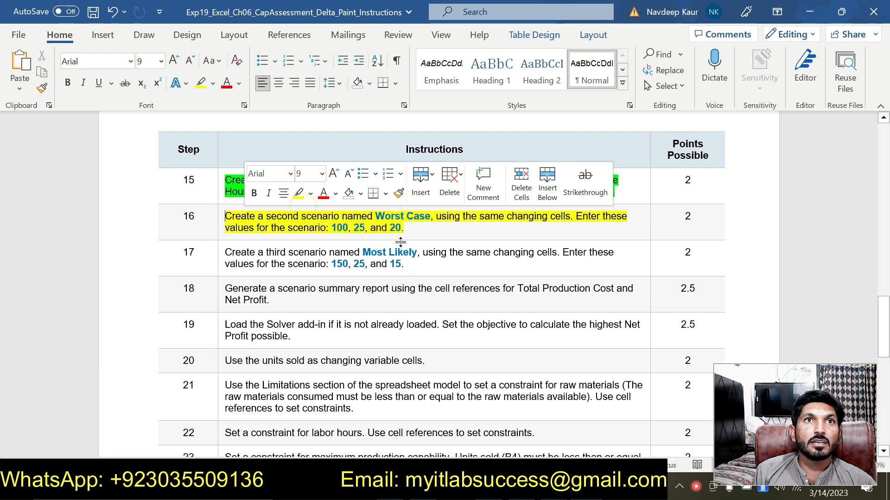
Highlight the step 17 instruction in turquoise in the instructions document.
drag(404, 265, 225, 253)
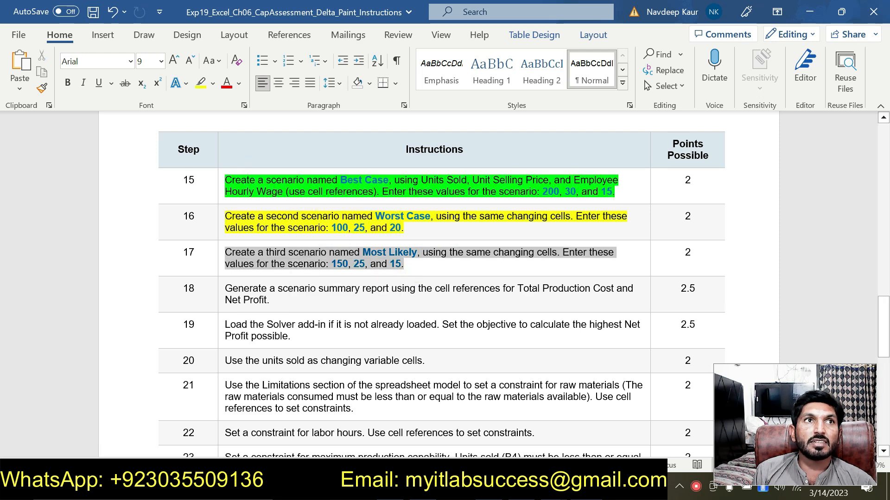
click(292, 227)
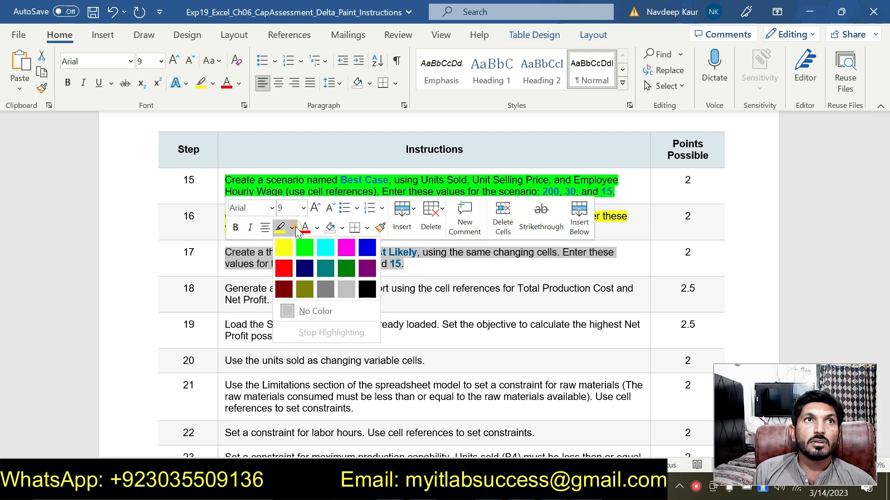
click(324, 247)
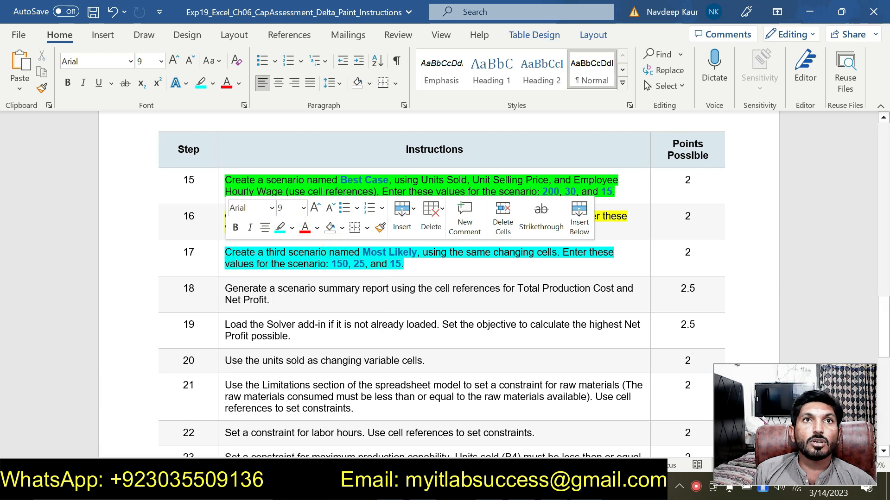
click(442, 263)
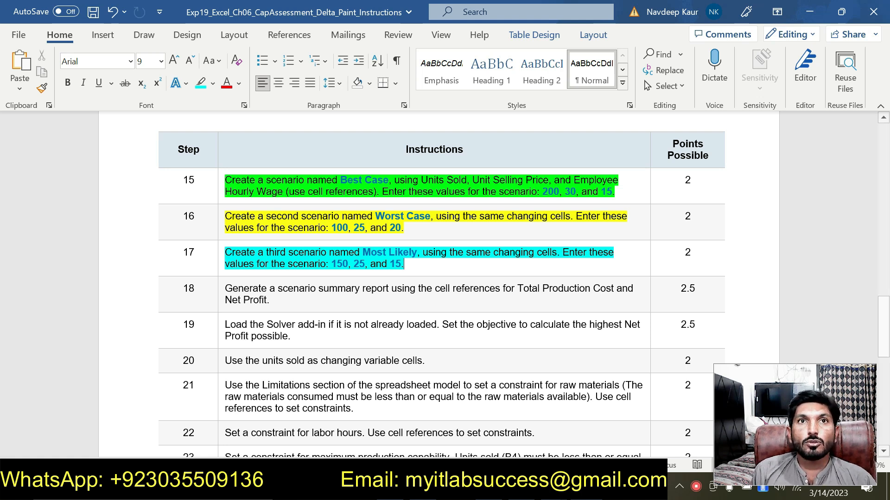
key(alt+Tab)
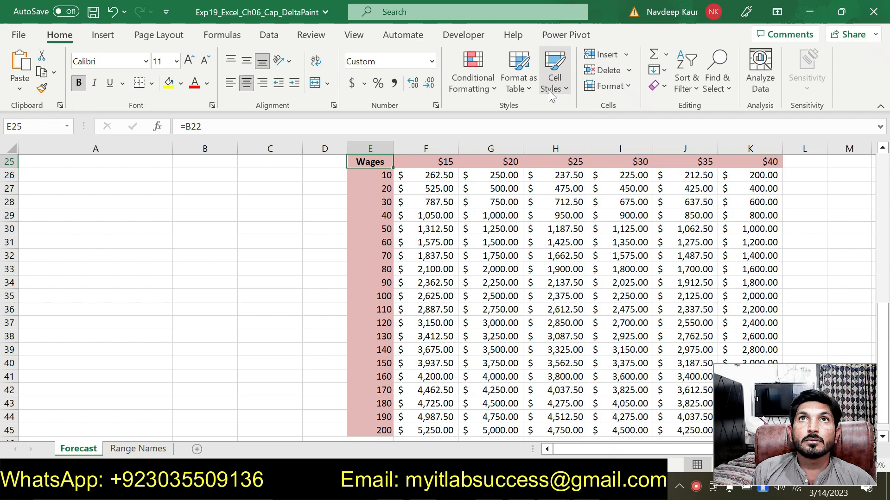
click(269, 36)
click(629, 95)
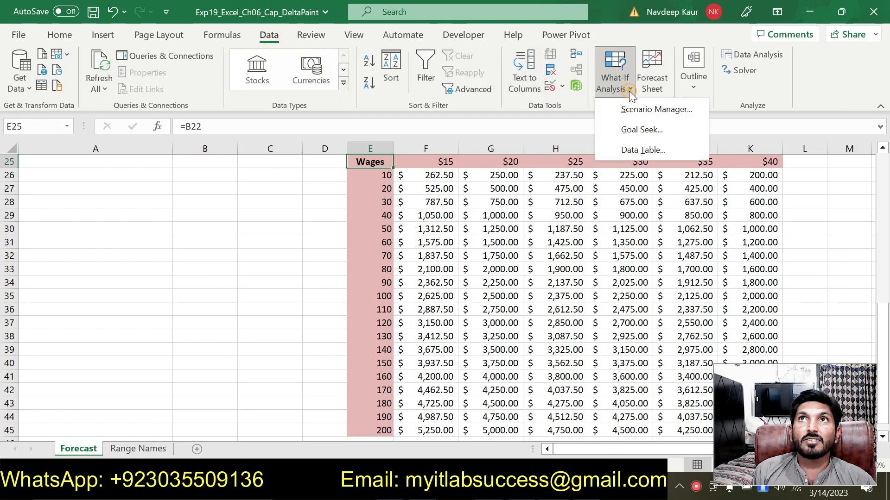
click(655, 111)
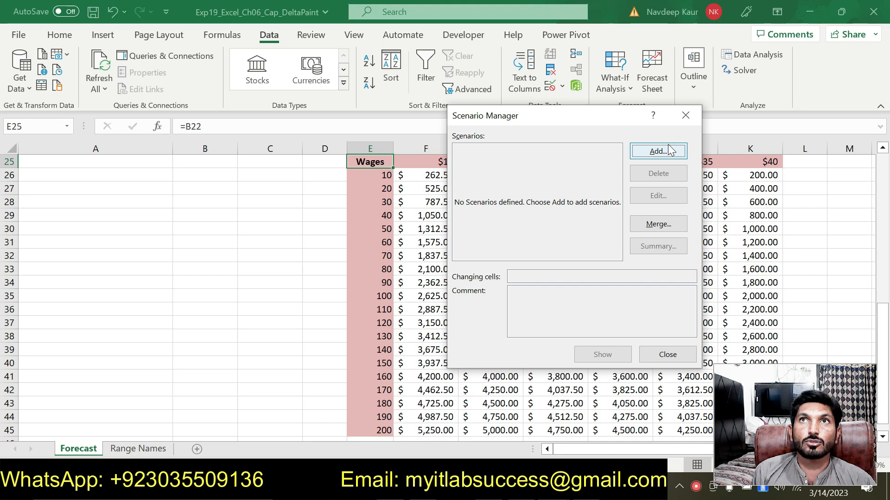
click(684, 117)
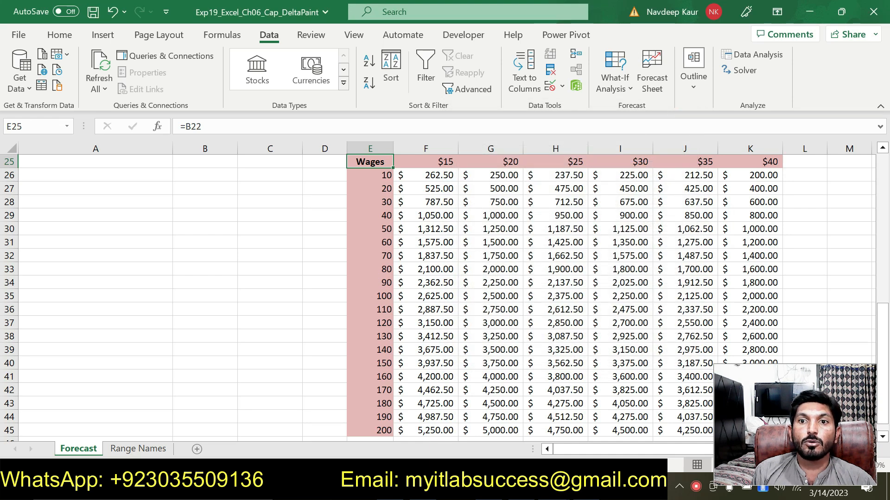
Switch to the DeltaPaint Solution workbook and open its Scenario Manager to review the defined scenarios.
click(553, 487)
mouse_move(602, 430)
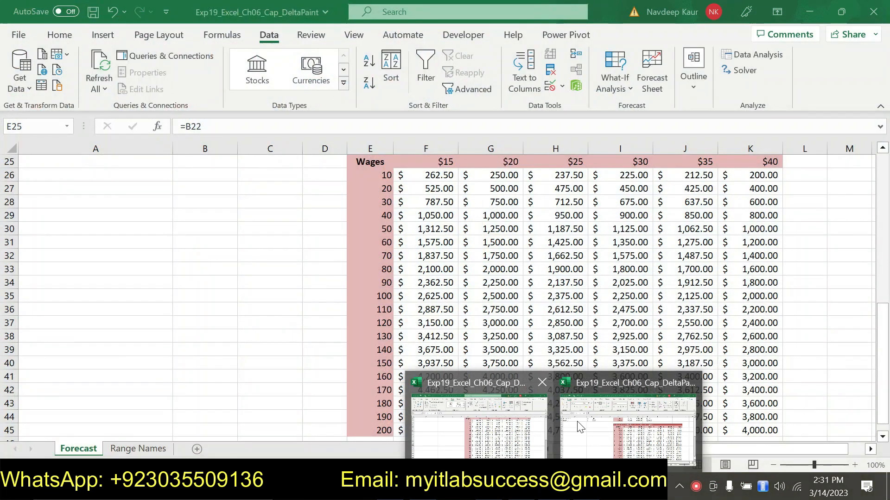
click(607, 431)
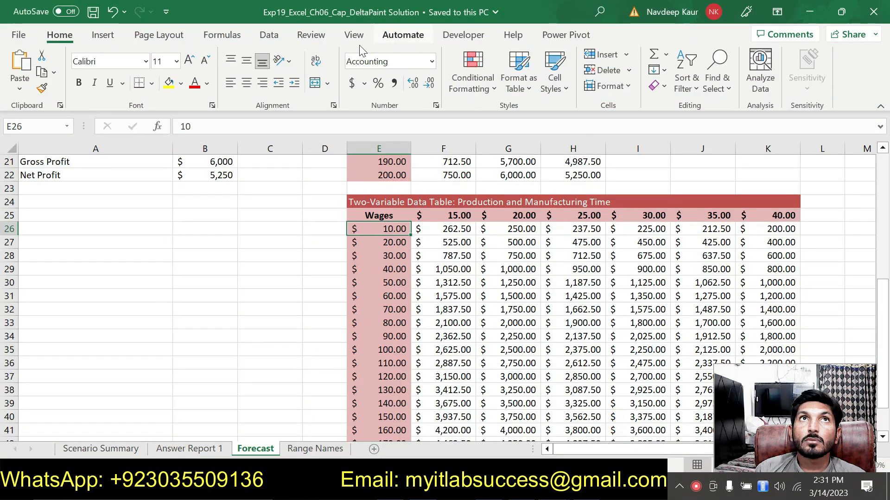
click(271, 36)
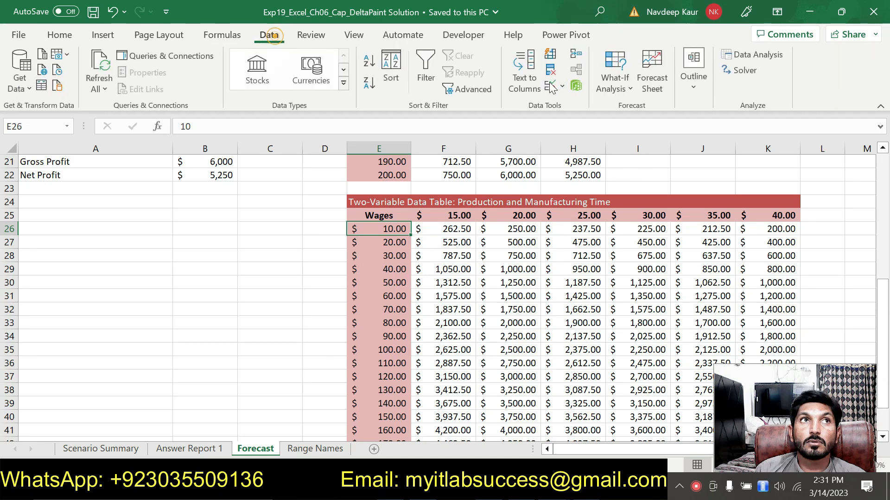
click(602, 90)
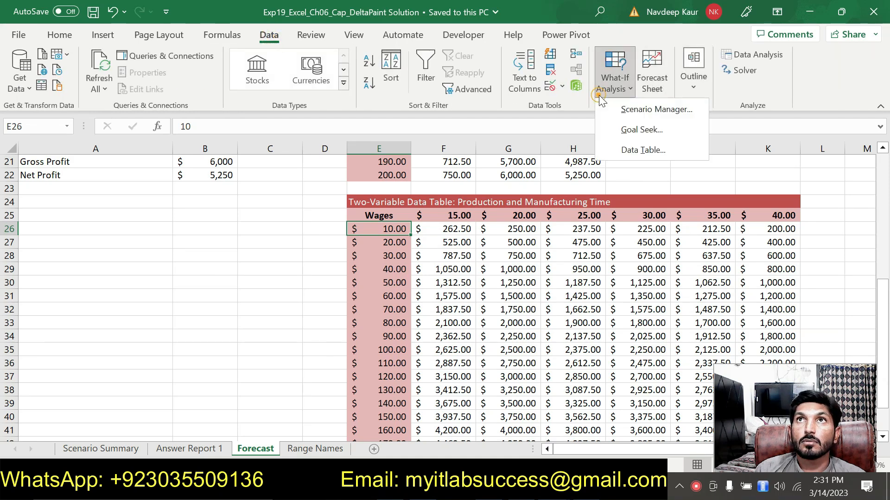
click(622, 113)
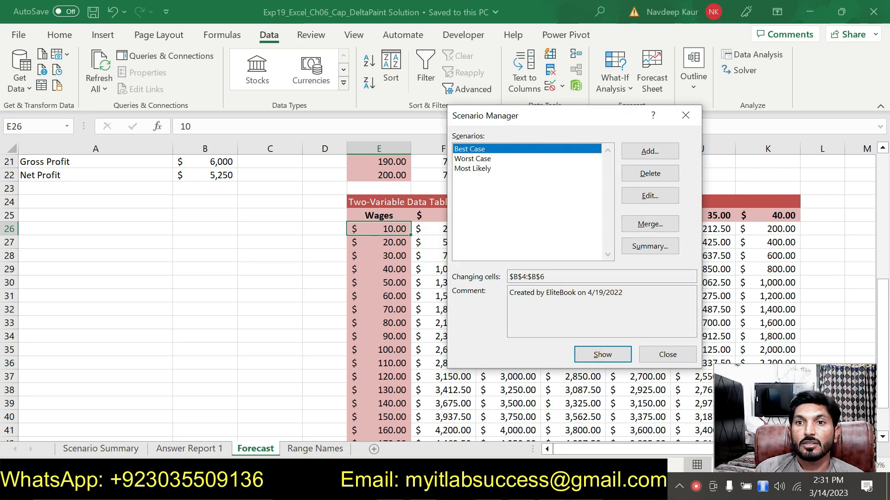
Remove the highlighting from the step 15 to 17 instructions in the instructions document.
key(alt+Tab)
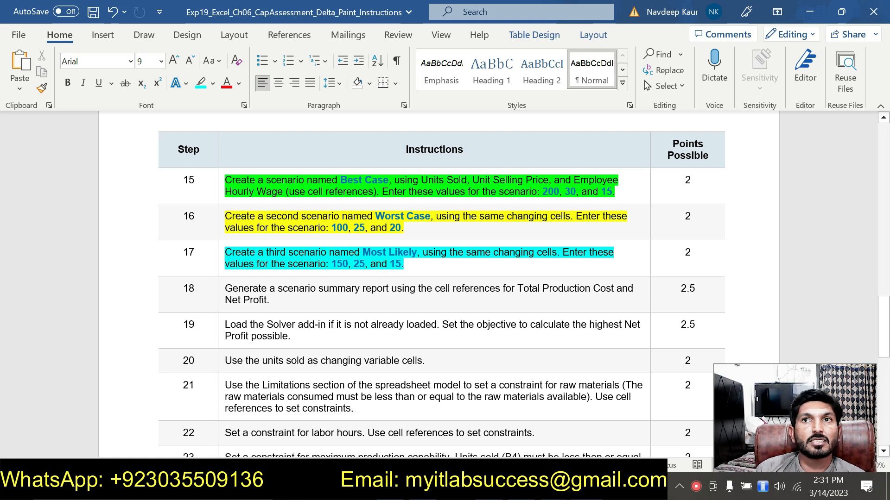
drag(410, 265, 231, 182)
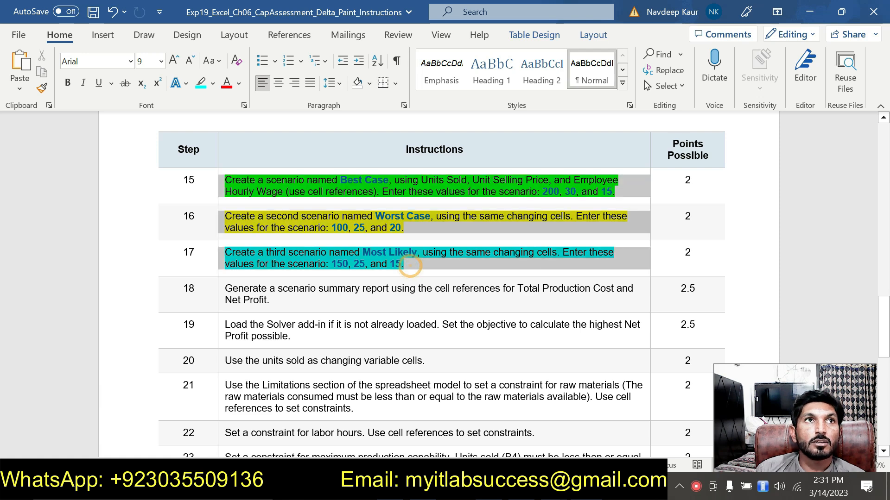
click(298, 157)
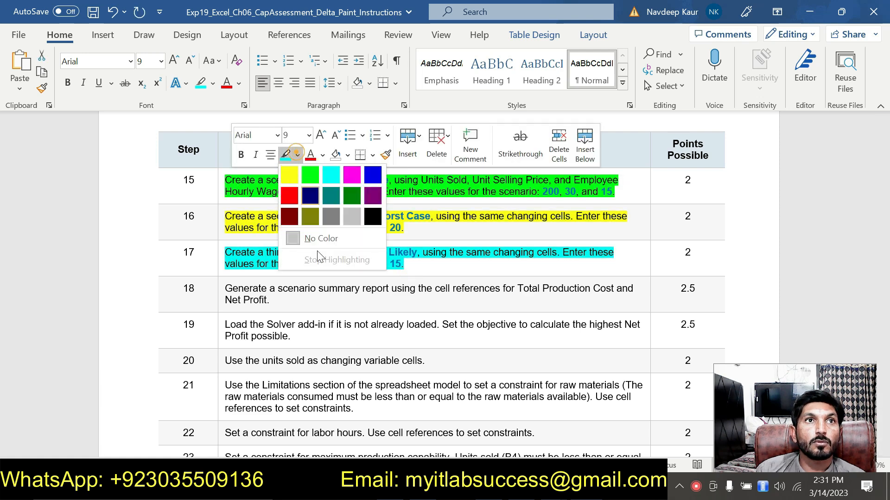
click(318, 237)
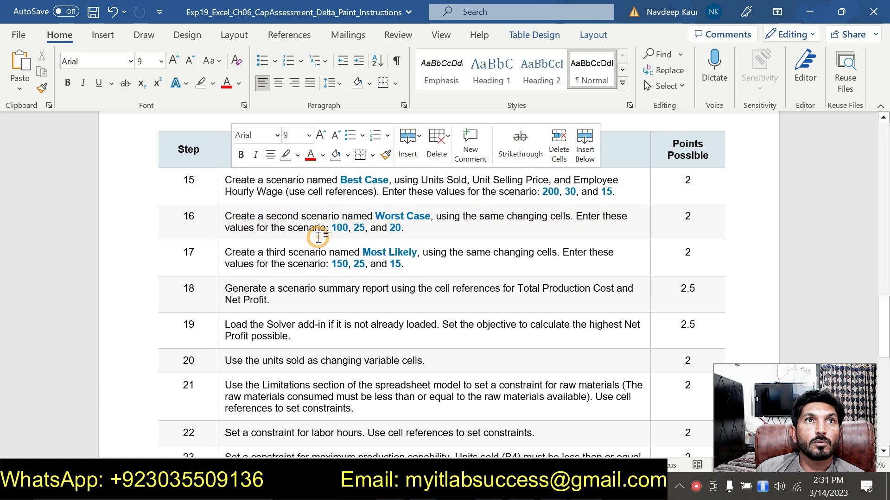
triple_click(278, 298)
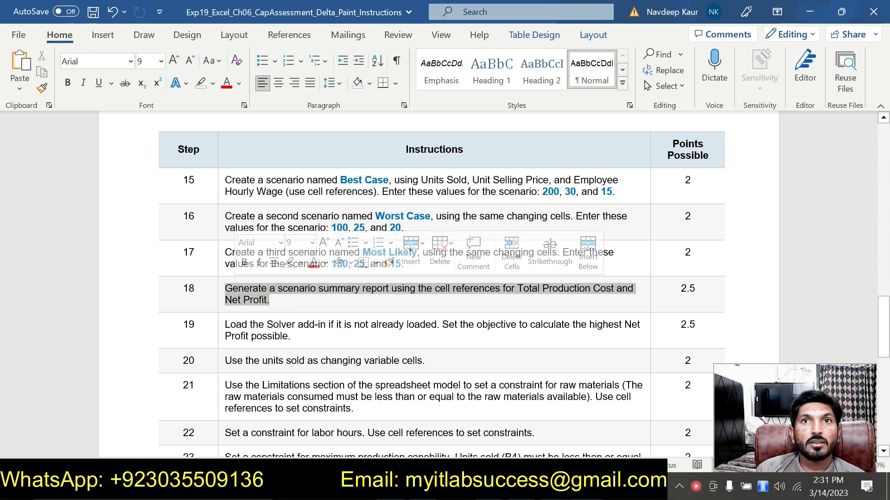
Close the Scenario Manager in the solution workbook and view its Scenario Summary sheet.
key(alt+Tab)
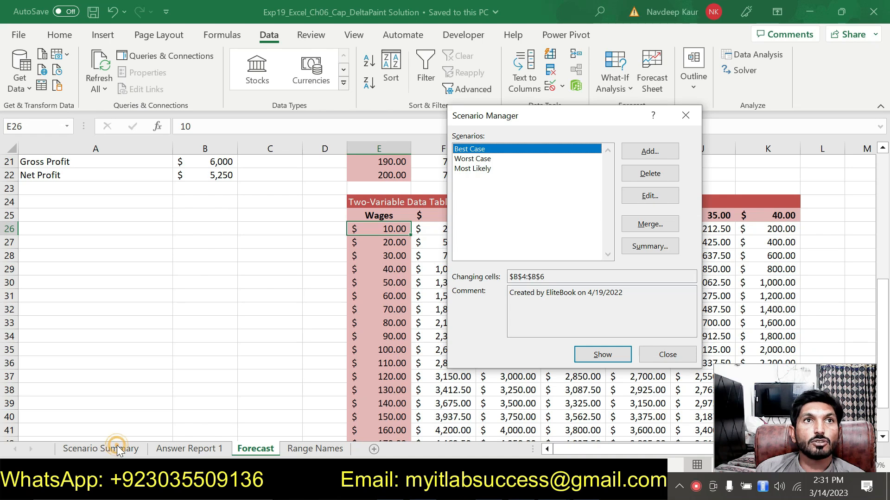
click(667, 355)
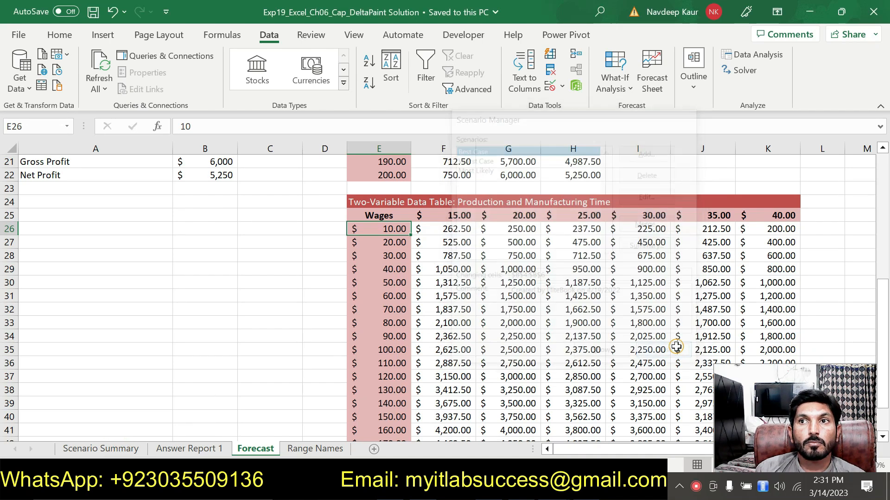
click(98, 450)
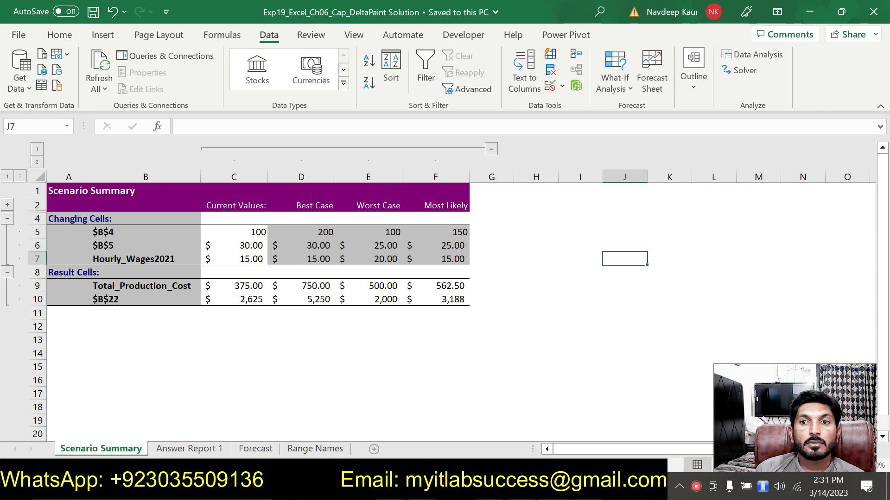
Highlight the step 19 instruction in yellow and the step 20 instruction in green in the instructions document.
key(alt+Tab)
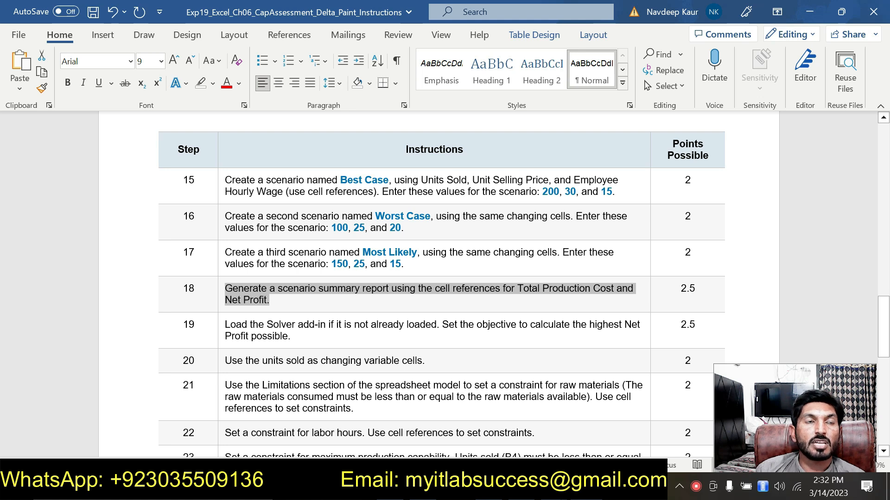
drag(221, 326, 310, 337)
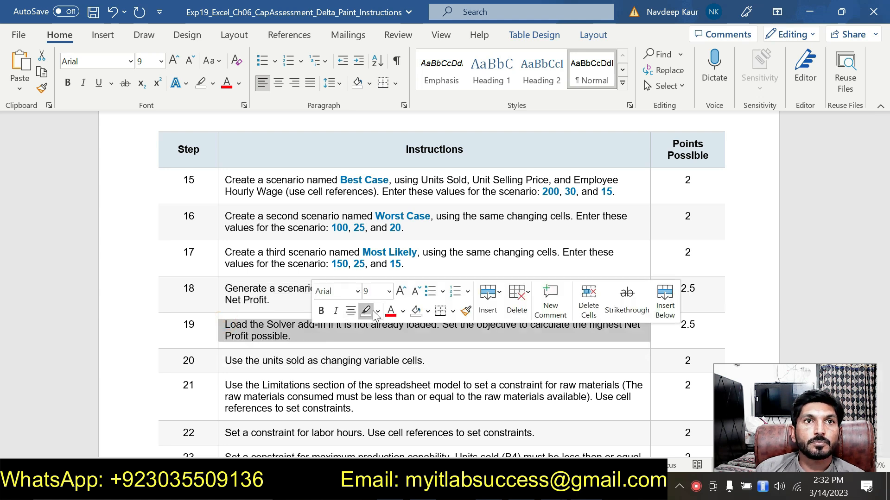
click(379, 312)
click(366, 329)
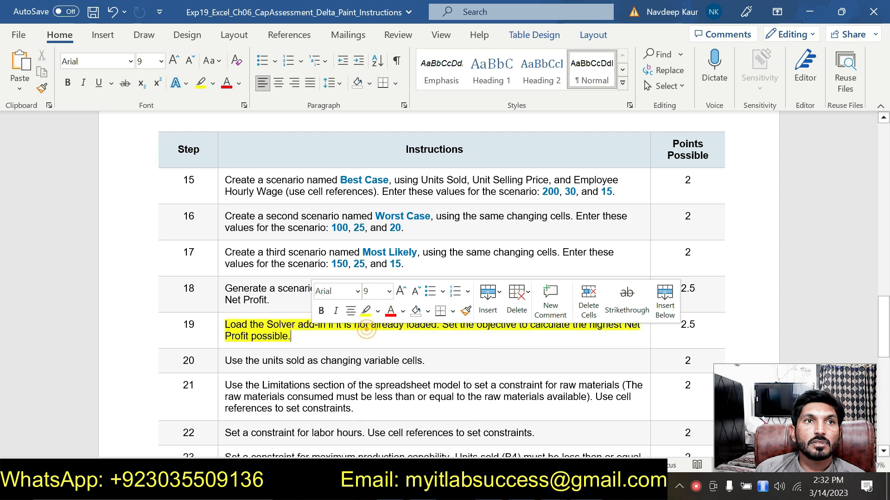
drag(226, 360, 425, 361)
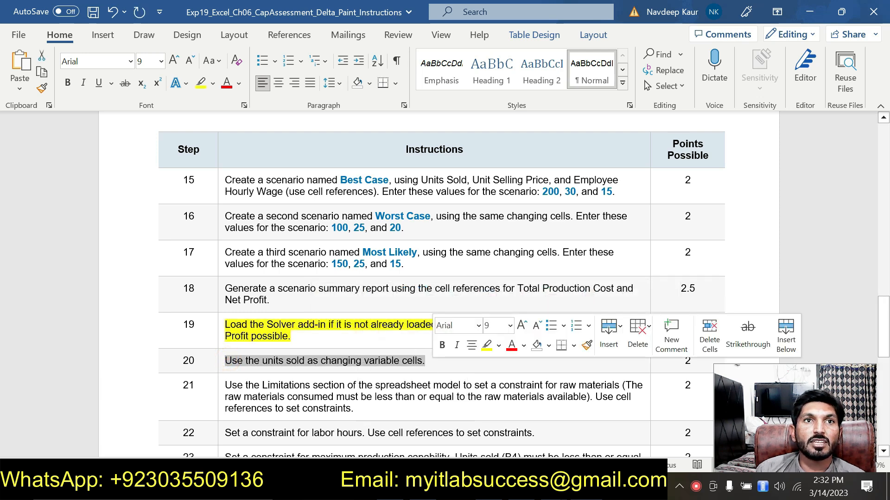
click(499, 345)
click(515, 360)
Highlight the step 21 instruction in turquoise and the step 22 instruction in dark red in the instructions document.
drag(226, 386, 355, 409)
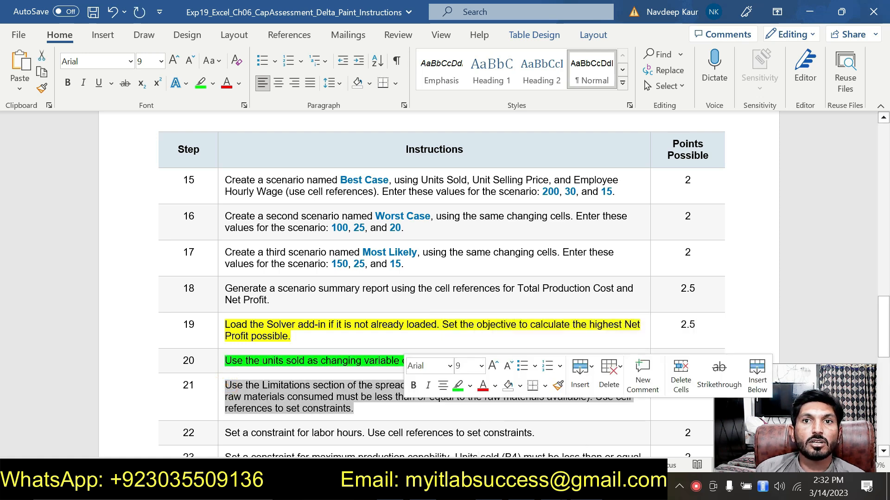
click(470, 386)
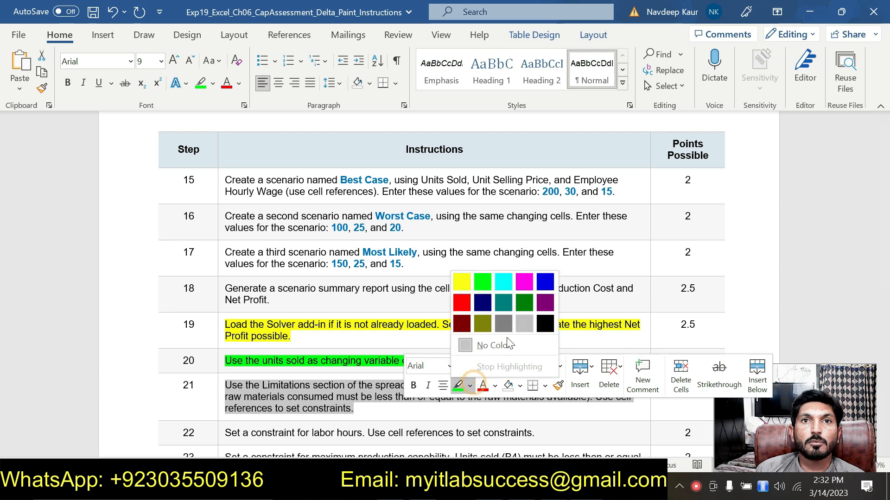
click(503, 279)
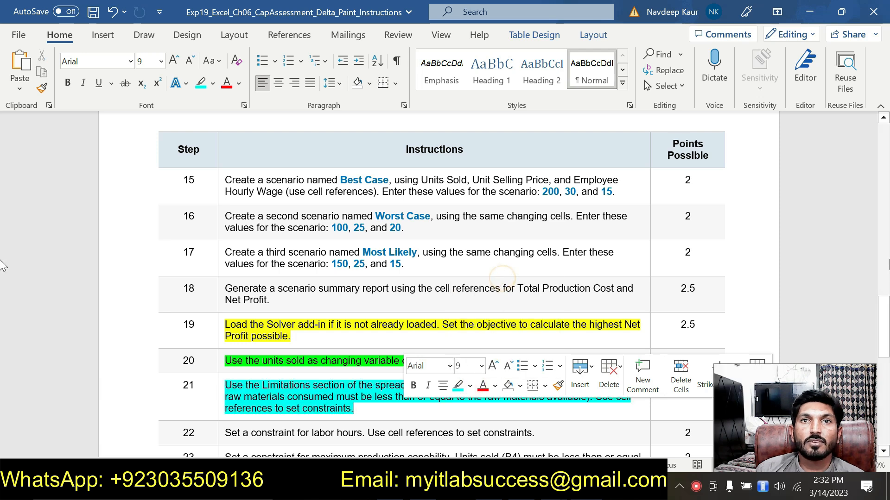
scroll(442, 278, down, 4)
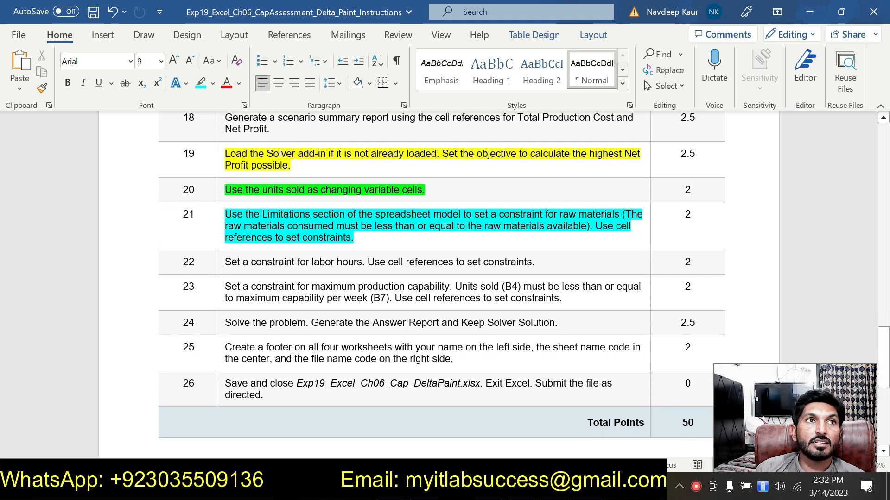
drag(226, 262, 532, 262)
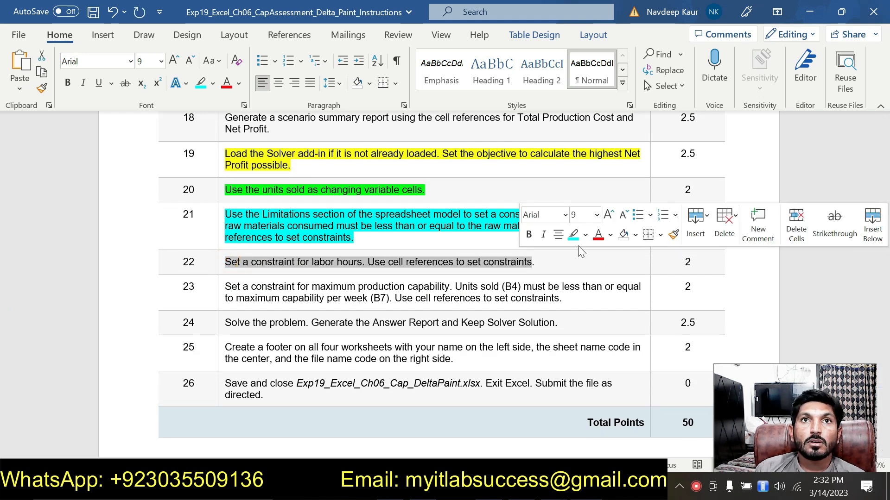
click(585, 240)
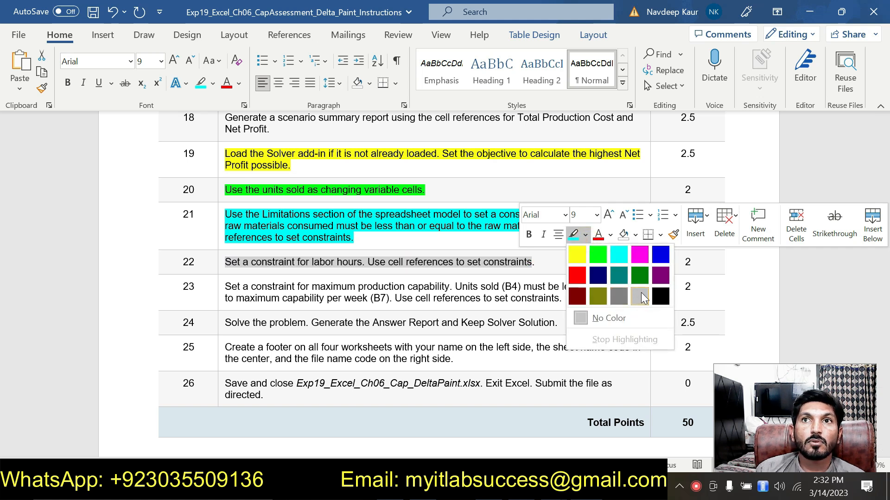
click(575, 291)
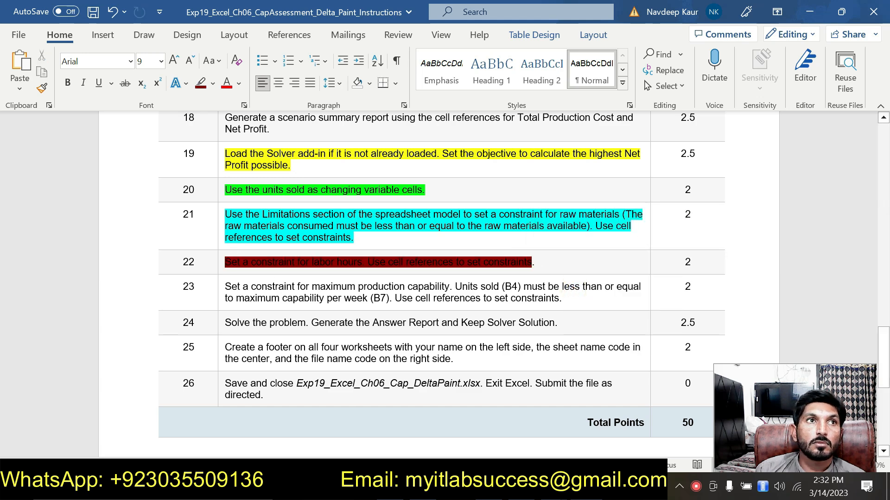
Change the highlight of the step 22 instruction to pink in the instructions document.
click(221, 262)
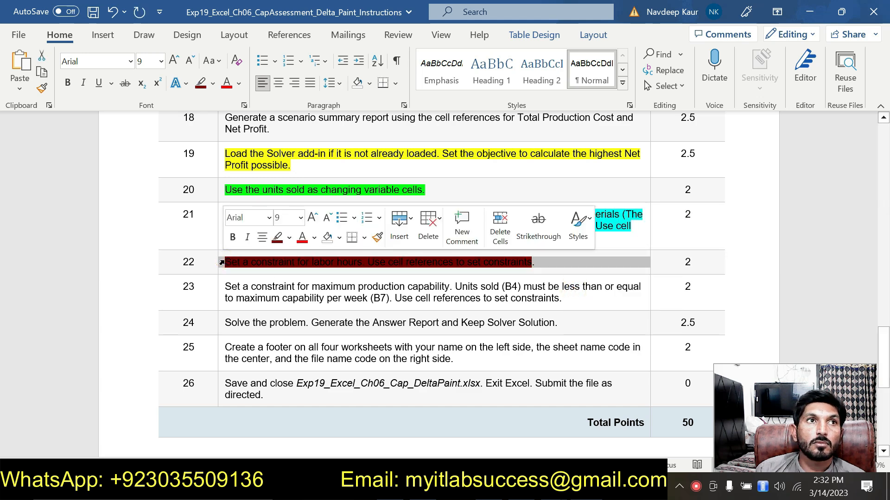
click(429, 271)
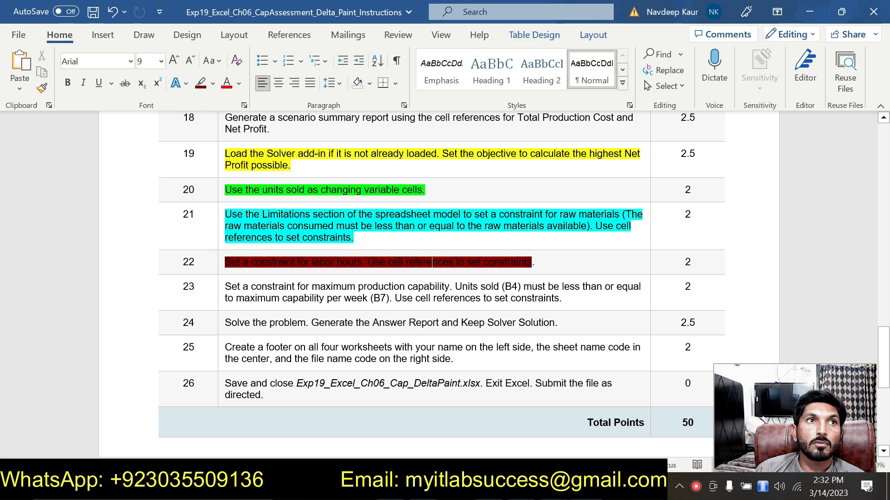
click(223, 262)
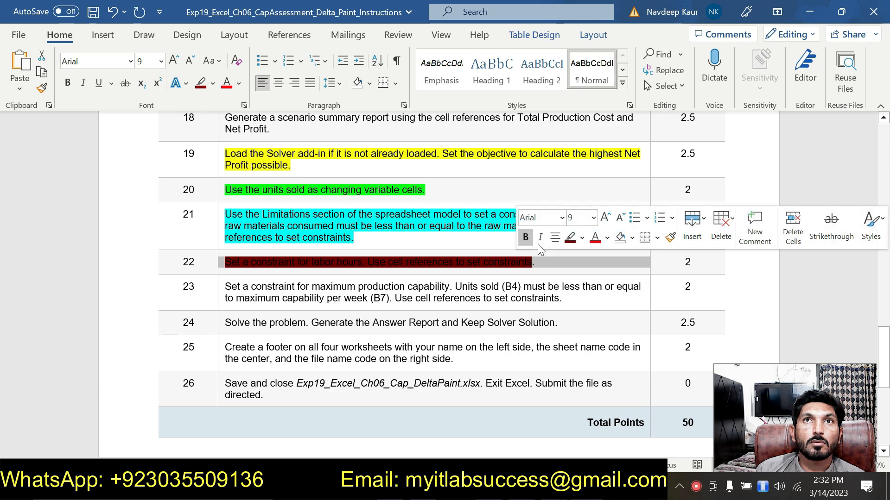
click(582, 238)
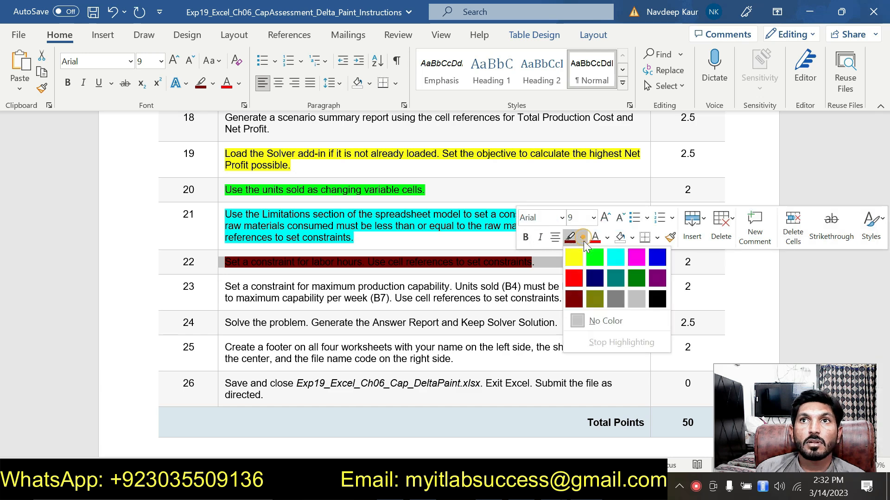
click(634, 258)
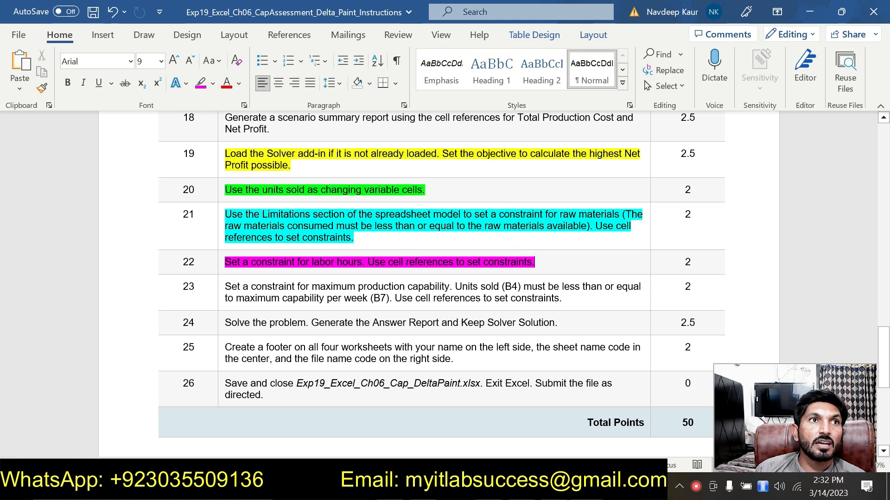
Highlight the step 23 instruction in teal in the instructions document.
drag(224, 286, 562, 298)
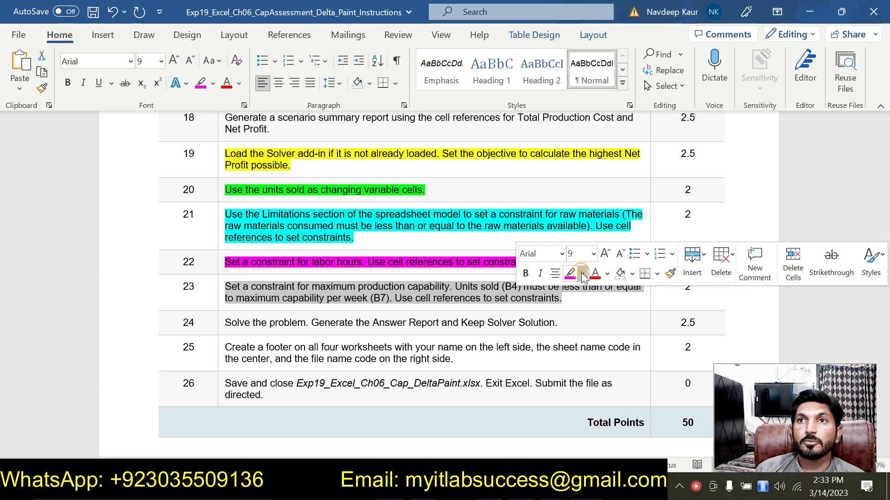
click(582, 274)
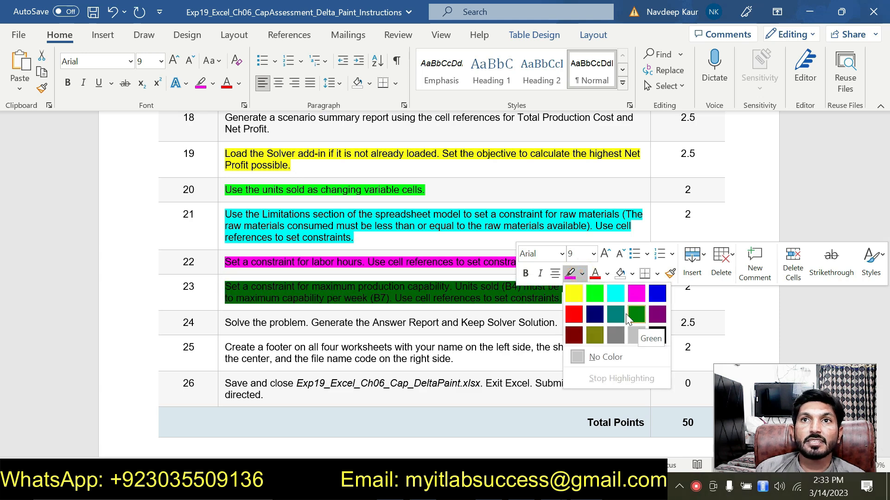
click(613, 314)
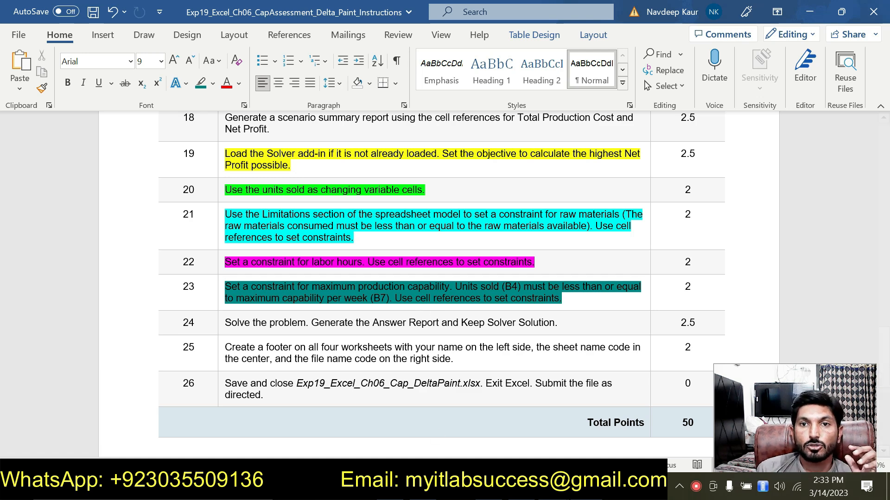
Open and close the Solver Parameters dialog in the solution workbook and view its Answer Report 1 sheet.
click(609, 424)
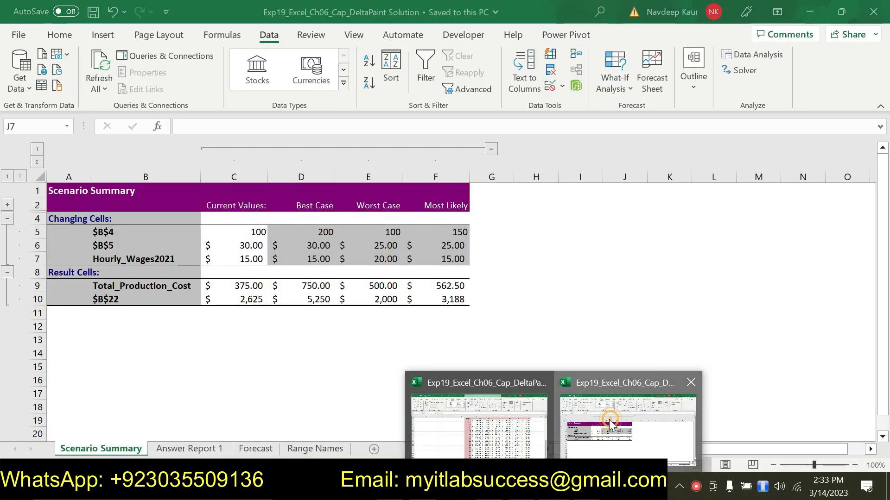
click(584, 433)
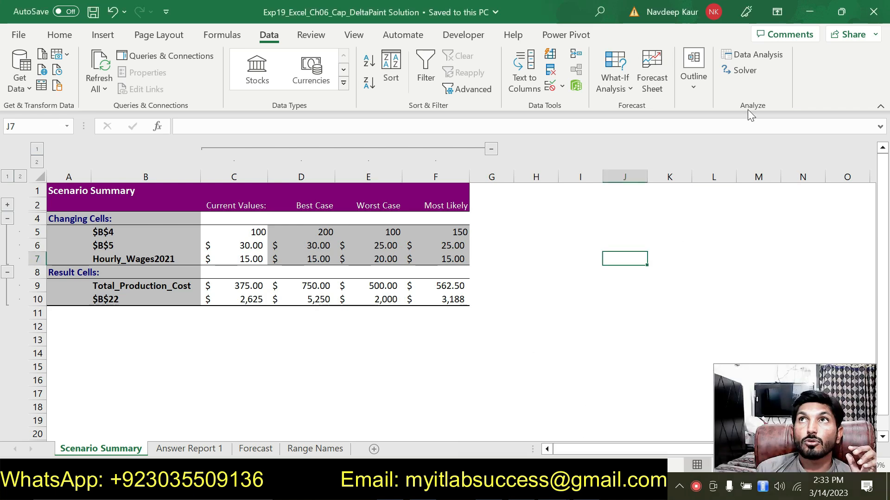
click(738, 74)
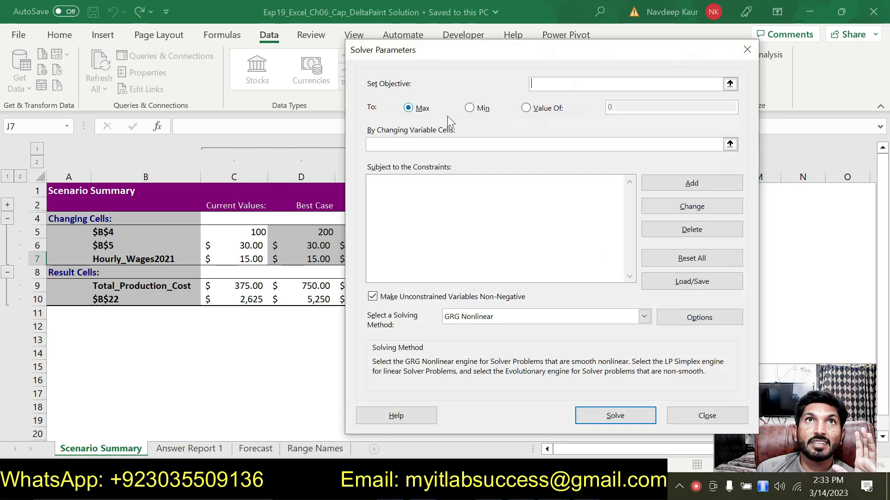
click(621, 486)
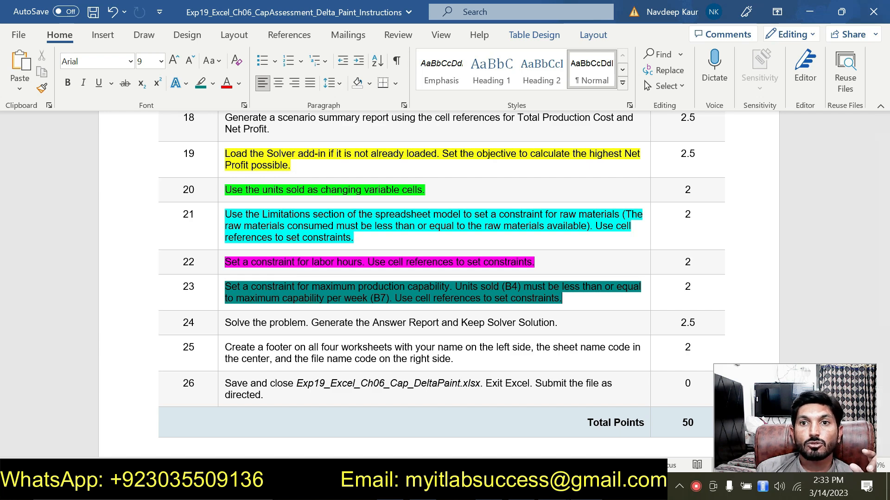
click(612, 427)
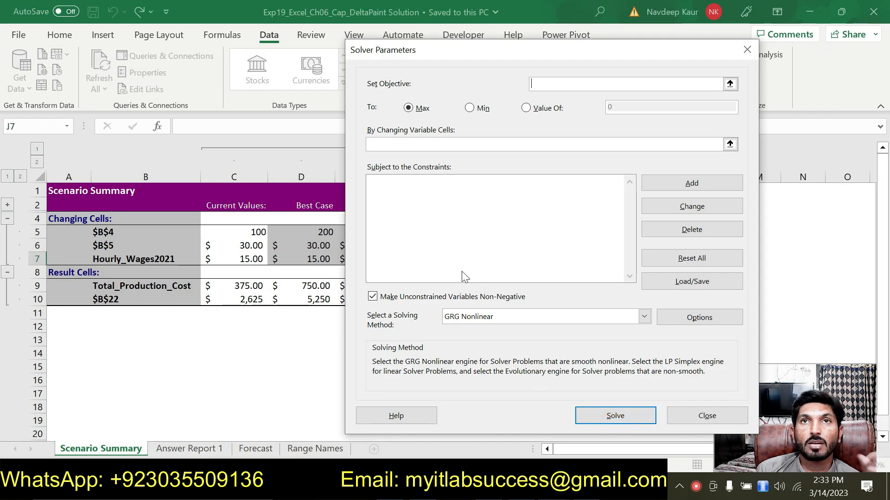
click(695, 415)
click(185, 449)
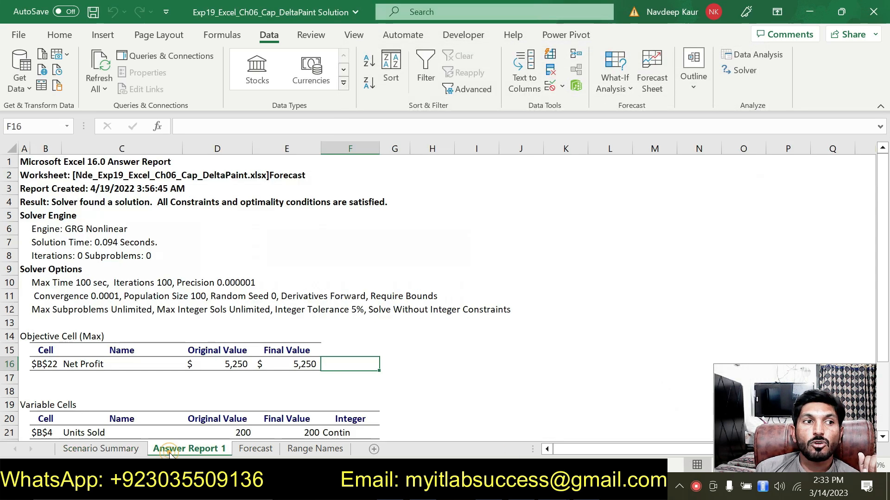
key(alt+Tab)
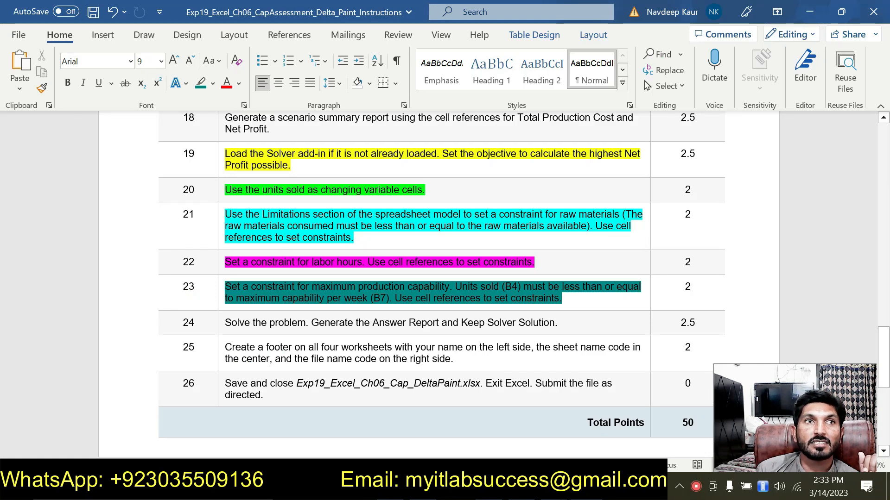
click(553, 487)
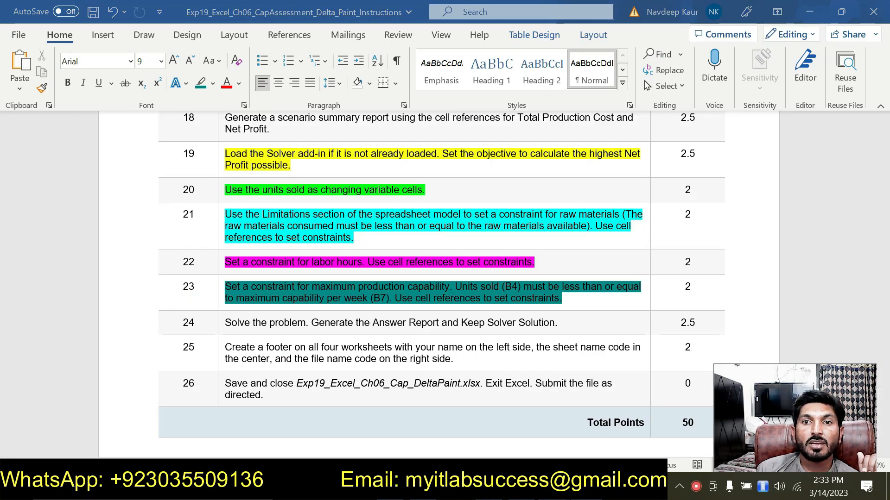
click(571, 404)
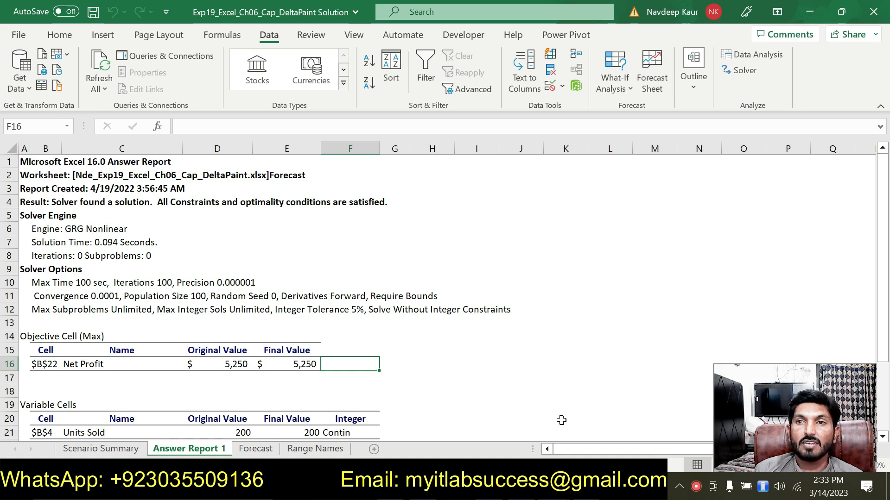
Enter CC in cell F16 of the Answer Report 1 sheet.
text(C)
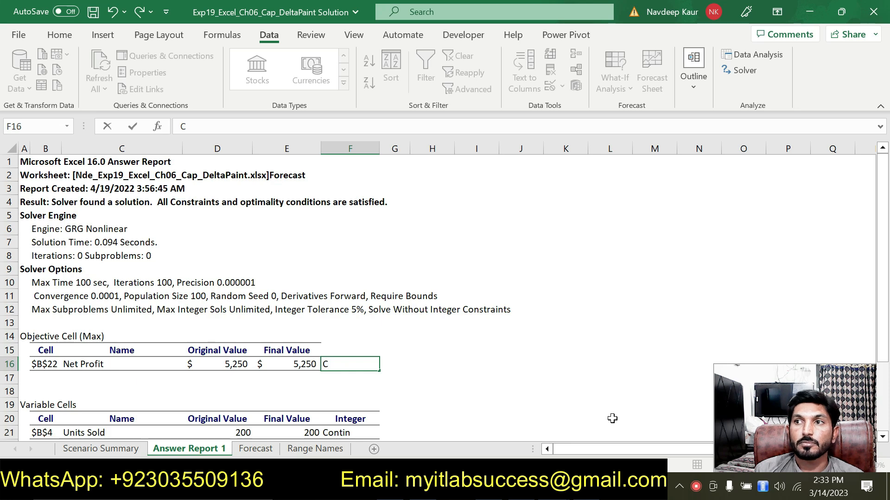
text(C)
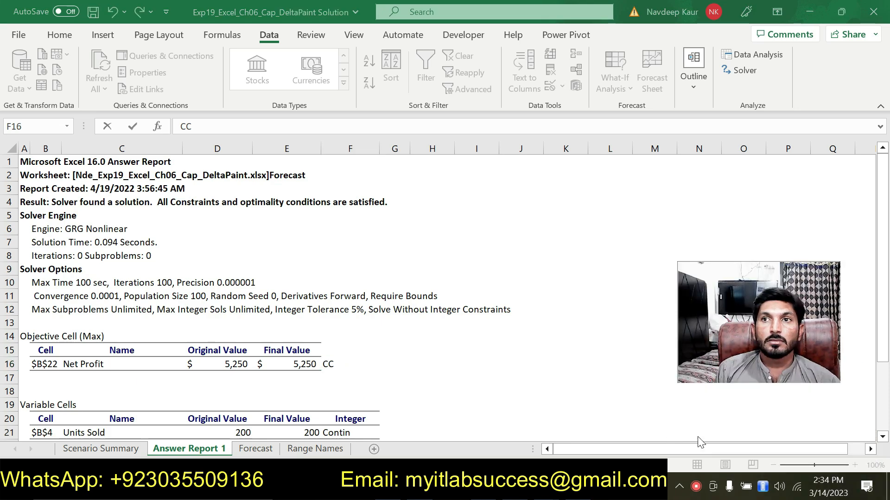
drag(750, 355, 763, 427)
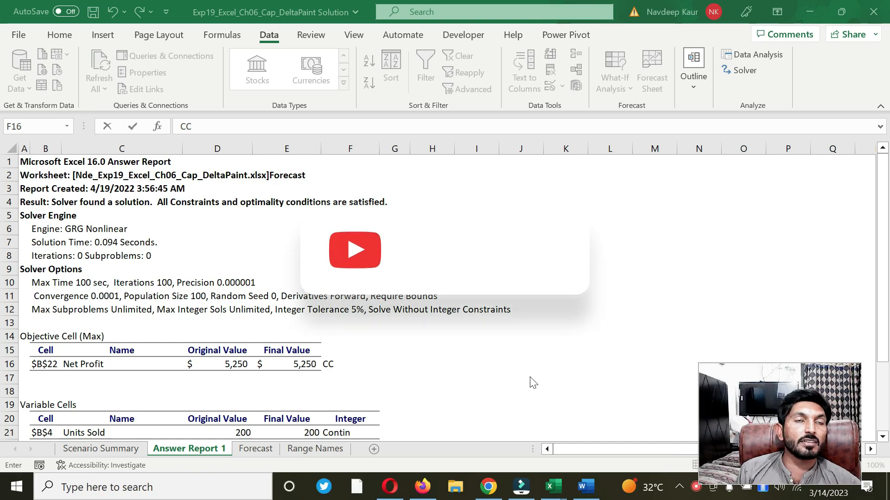